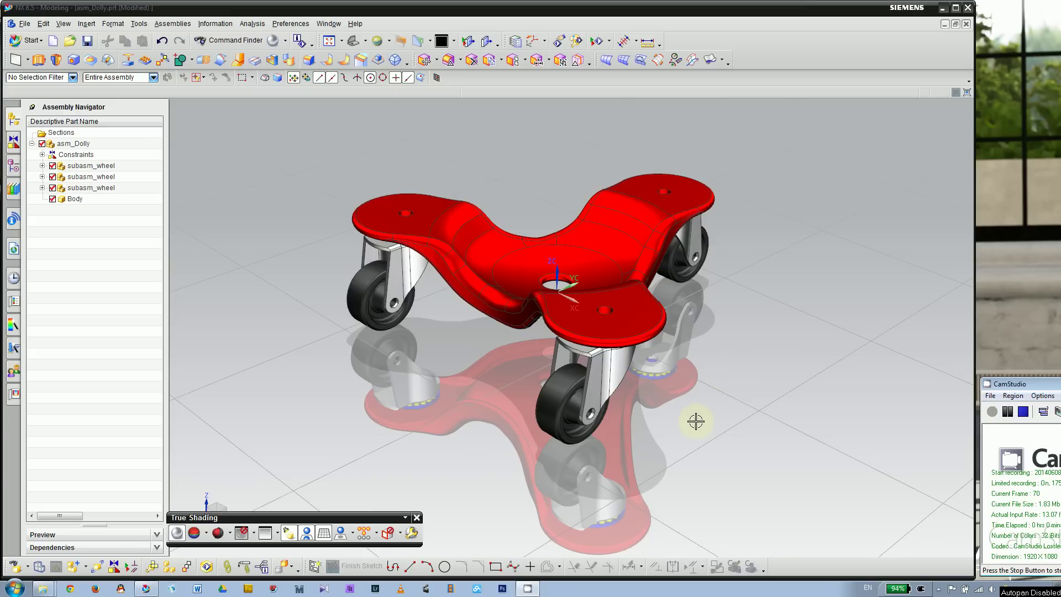
Examine the dolly assembly from above and below, including a close look at one wheel's bearing and ball area.
middle_click_drag(703, 428, 514, 218)
middle_click_drag(616, 341, 634, 379)
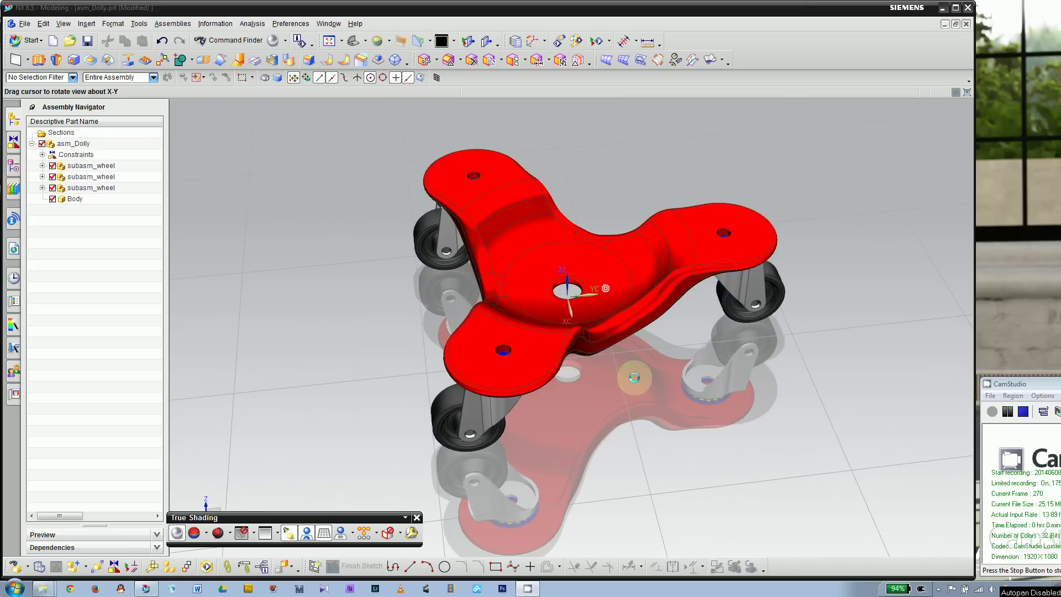
middle_click_drag(436, 334, 434, 293)
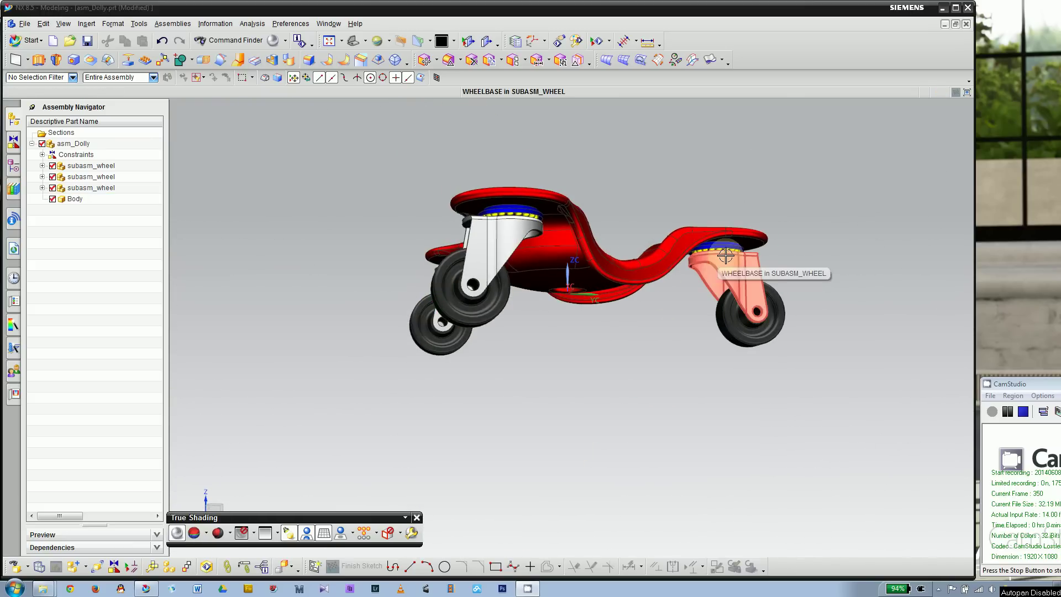
scroll(759, 245, "up", 4)
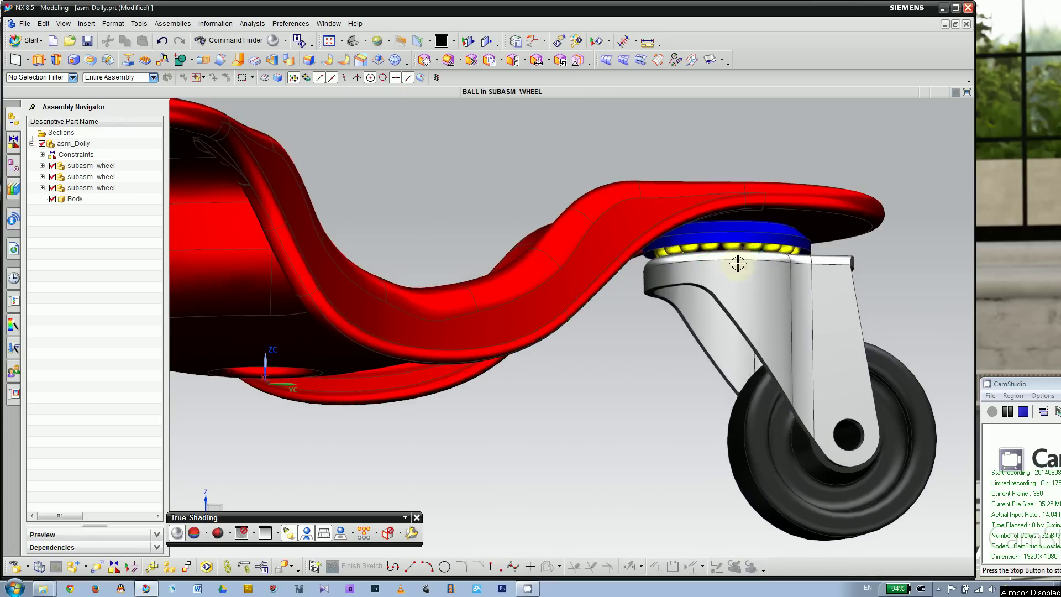
scroll(729, 267, "down", 4)
middle_click_drag(732, 267, 646, 390)
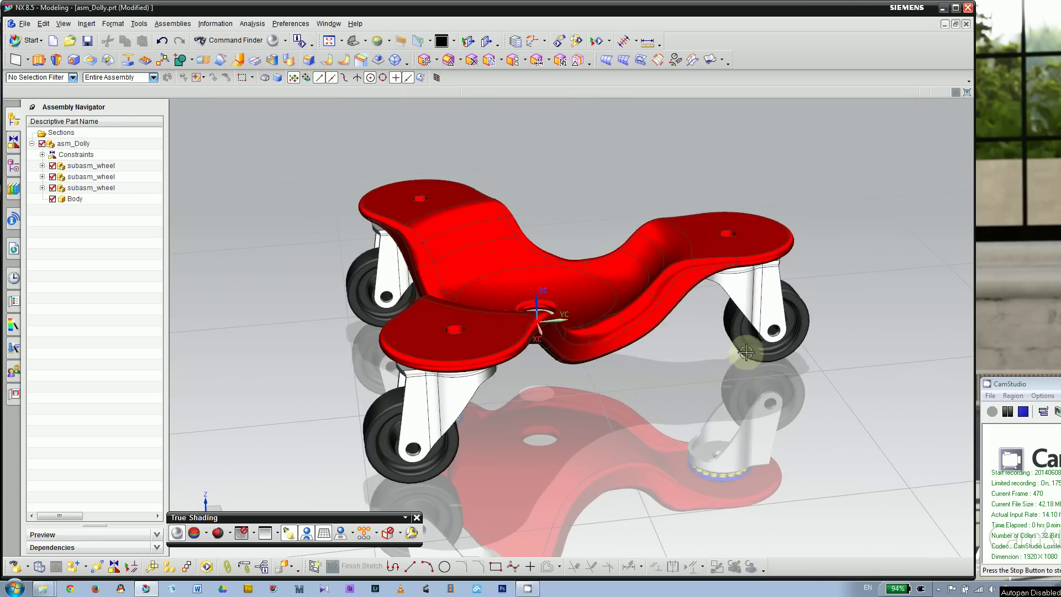
scroll(788, 278, "up", 4)
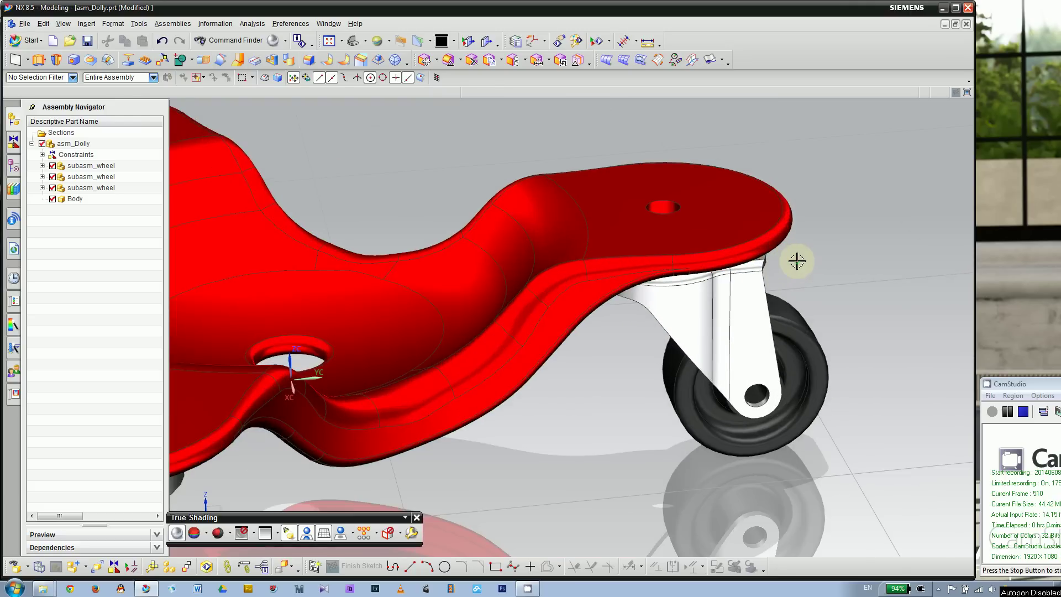
left_click(75, 199)
double_click(69, 199)
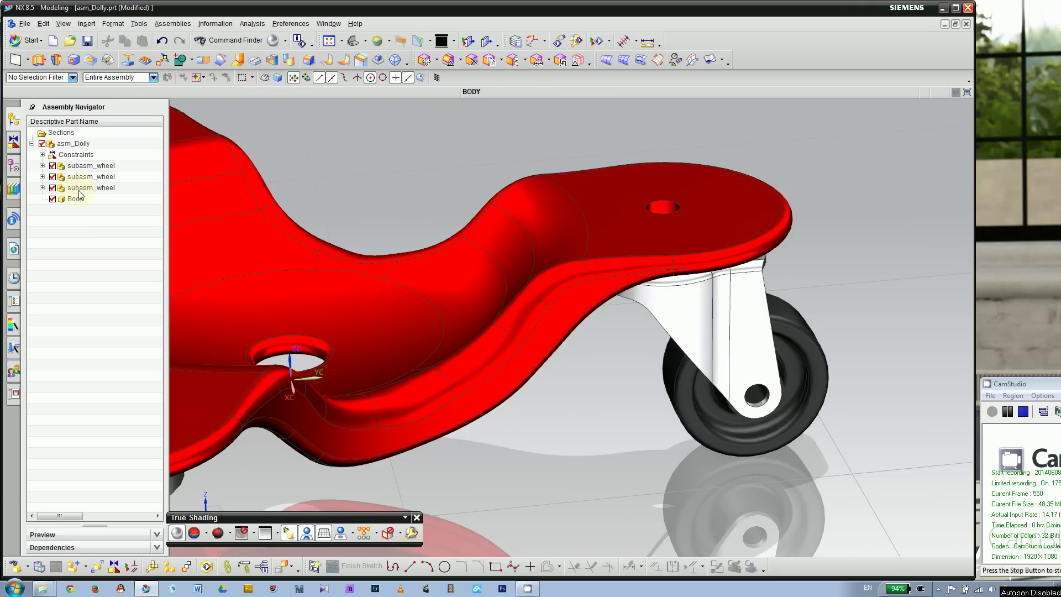
Switch to the subasm_wheel.prt subassembly and examine its bearing, wheelbase and wheel.
left_click(328, 24)
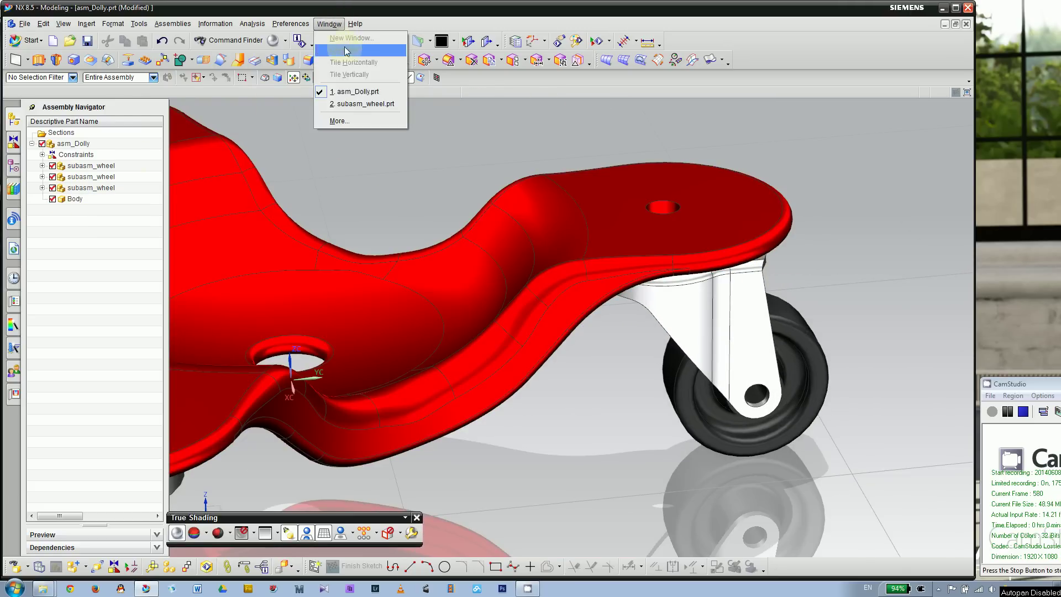
left_click(358, 105)
scroll(748, 276, "down", 2)
middle_click_drag(748, 277, 731, 315)
scroll(702, 220, "up", 4)
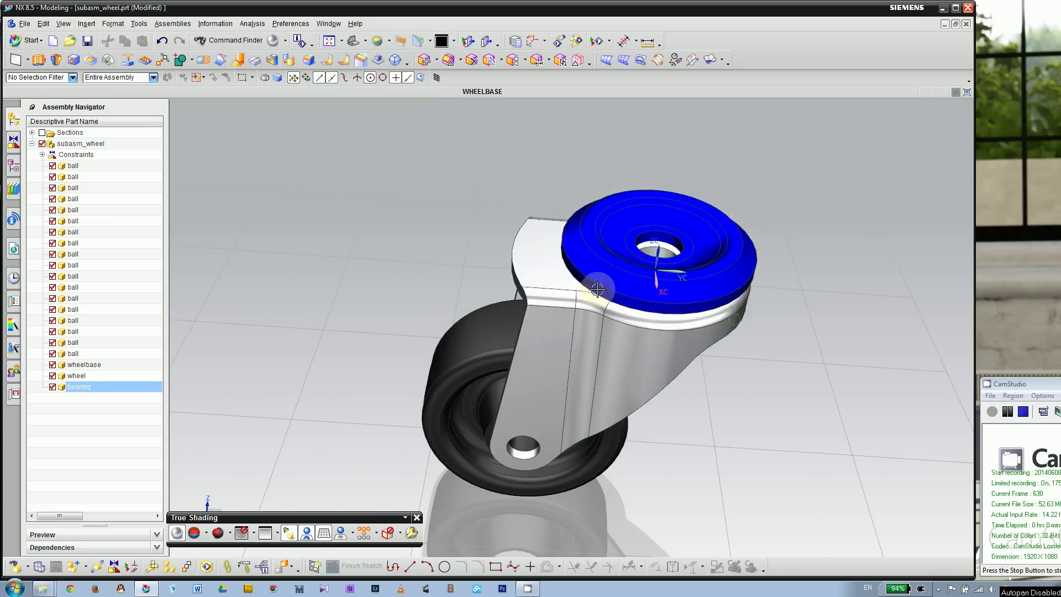
scroll(502, 211, "down", 3)
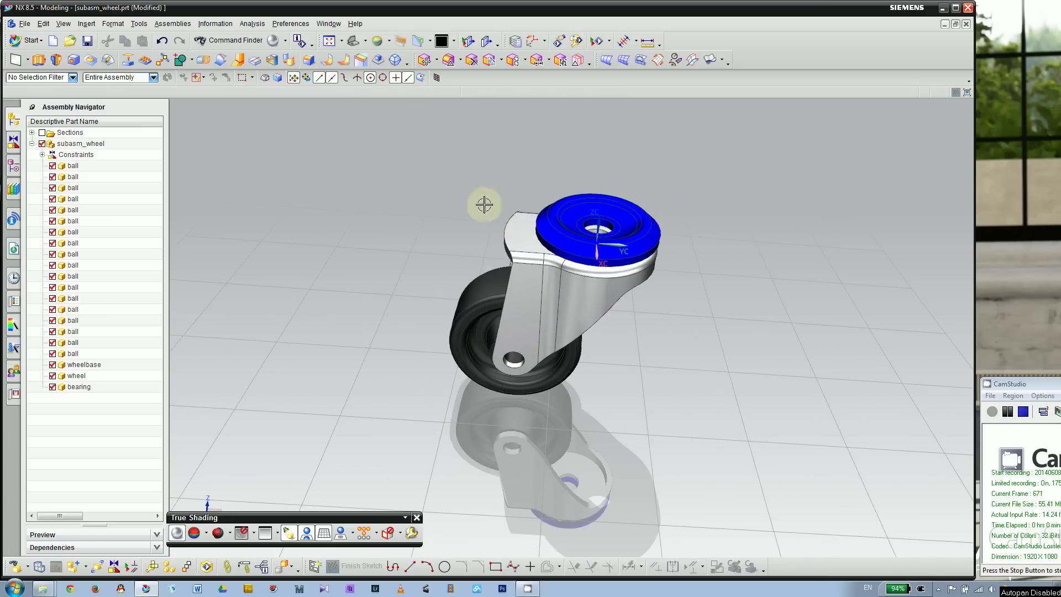
Return to asm_Dolly.prt and examine the whole dolly from several angles.
left_click(332, 23)
left_click(354, 94)
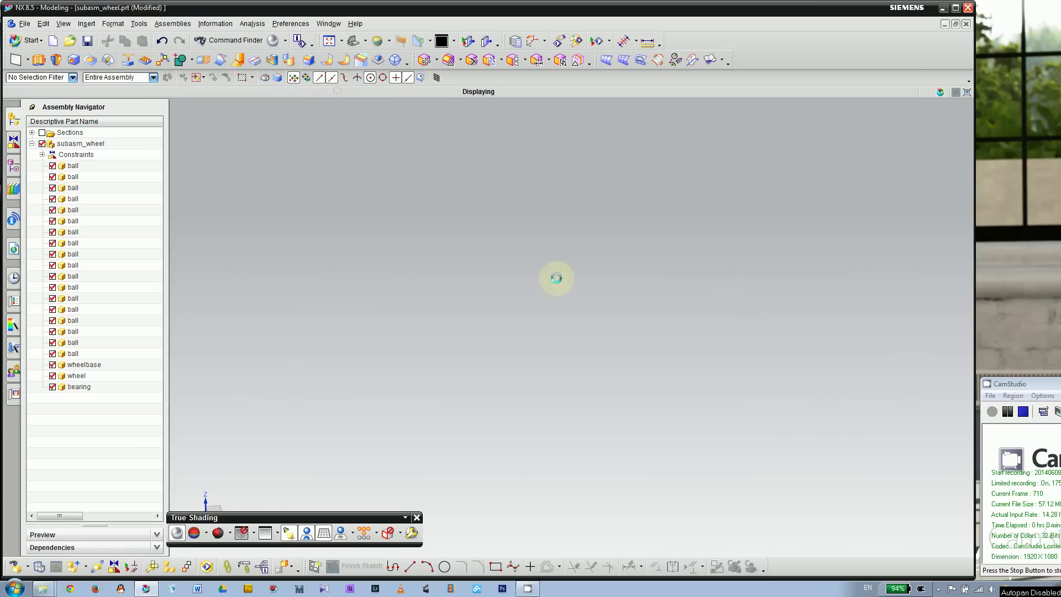
scroll(614, 316, "down", 5)
middle_click_drag(611, 310, 636, 424)
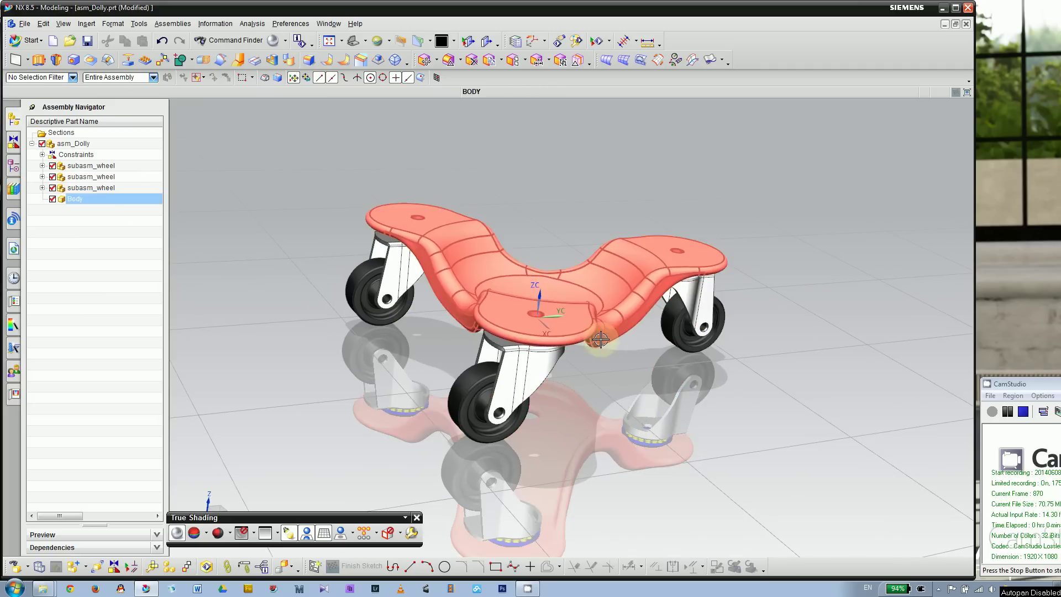
middle_click_drag(379, 360, 525, 229)
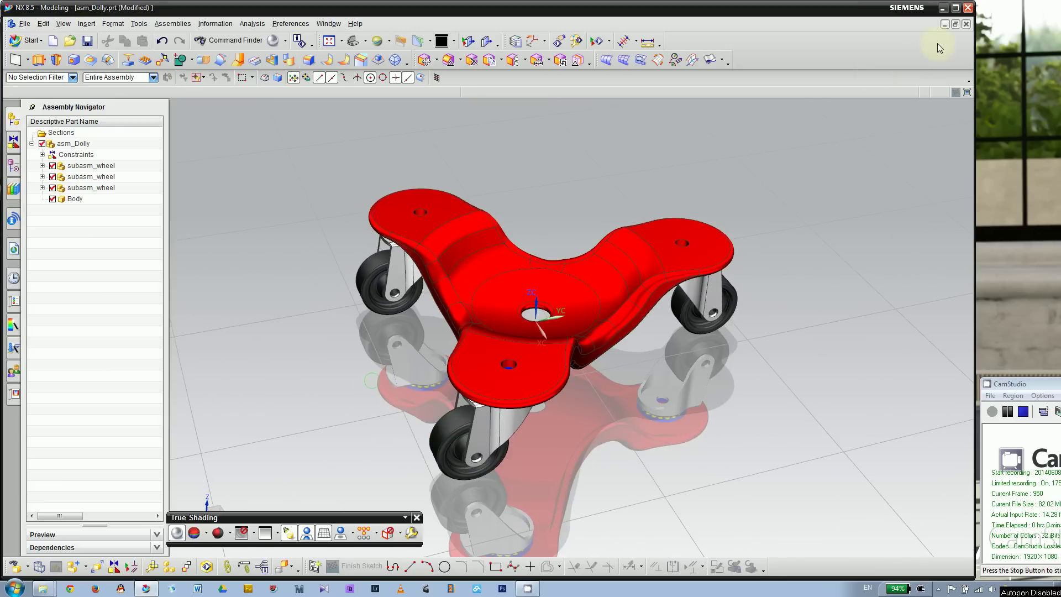
Close the dolly assembly together with its components without saving.
left_click(965, 24)
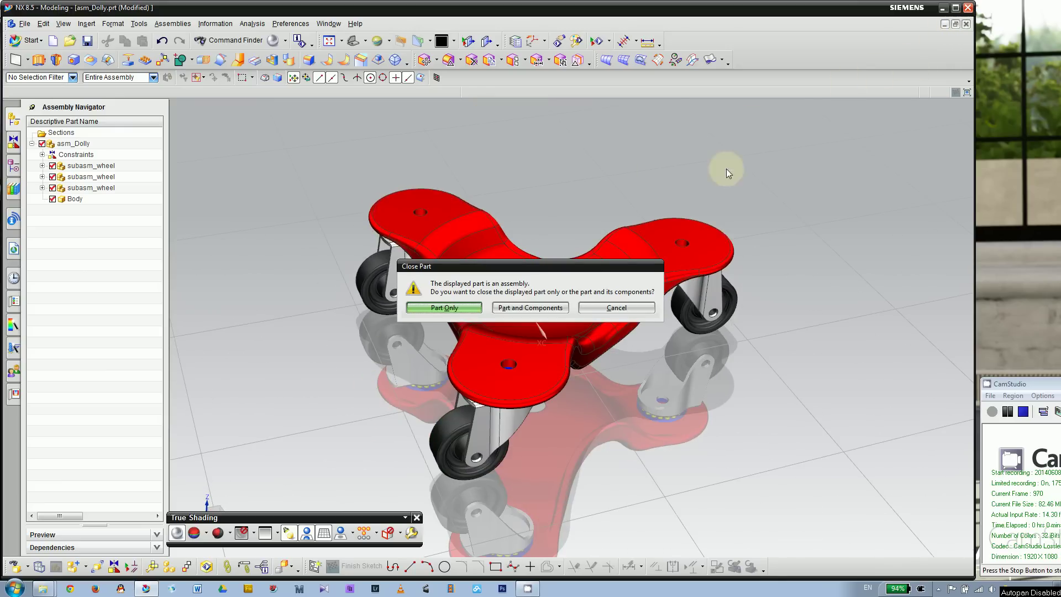
left_click(528, 308)
left_click(519, 315)
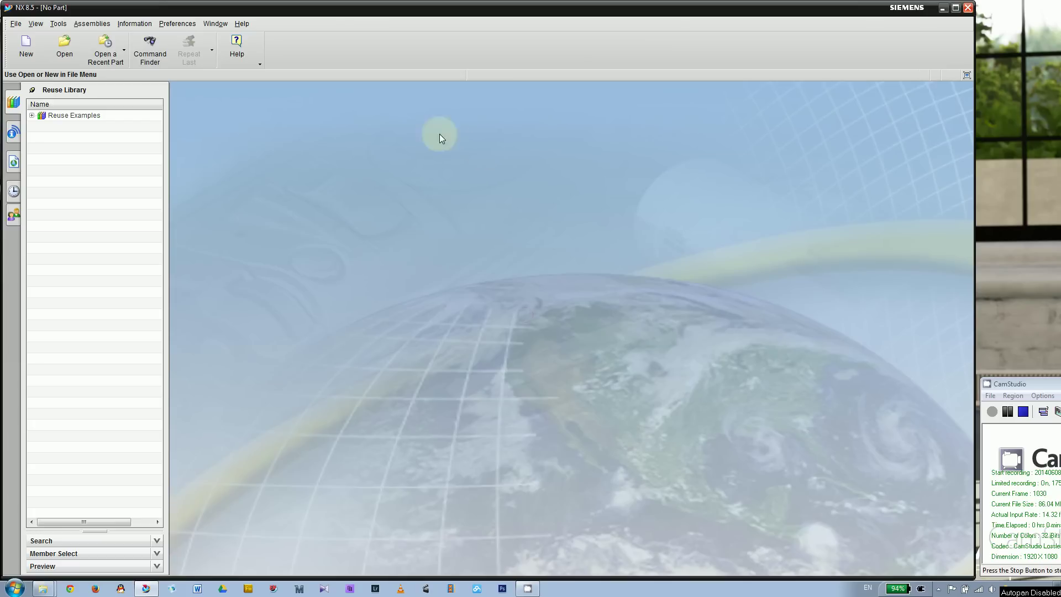
left_click(215, 24)
left_click(279, 175)
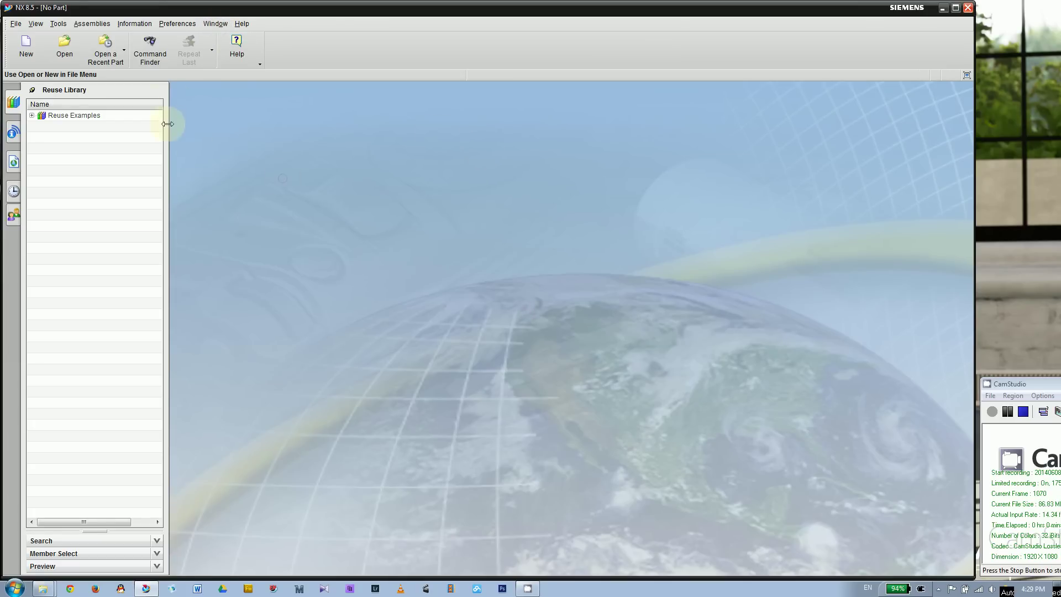
left_click(28, 47)
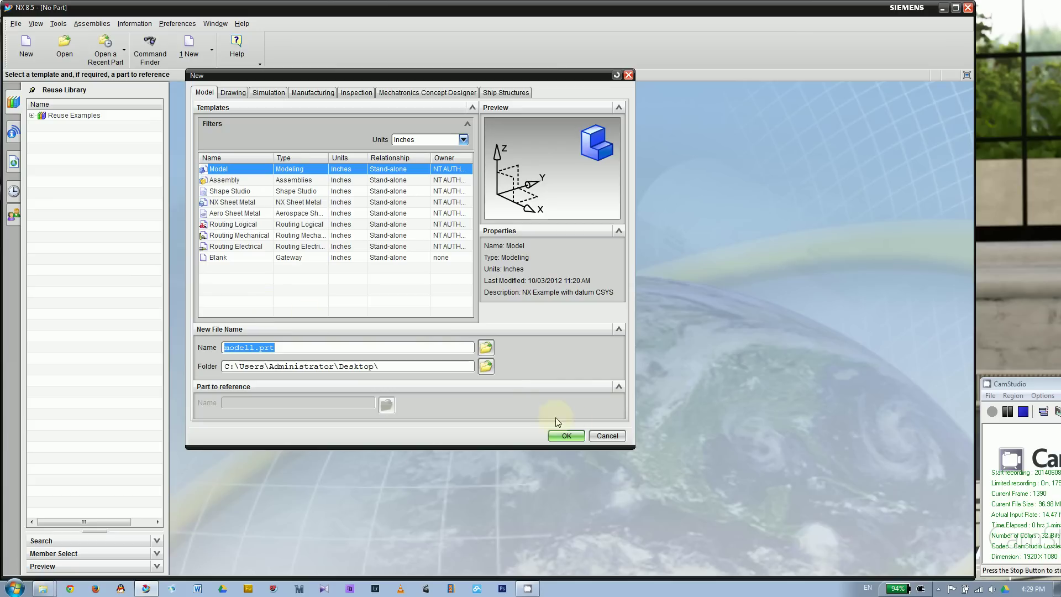
left_click(607, 435)
Open subasm_wheel.prt from today's history and make one of its ball components the displayed part.
left_click(13, 190)
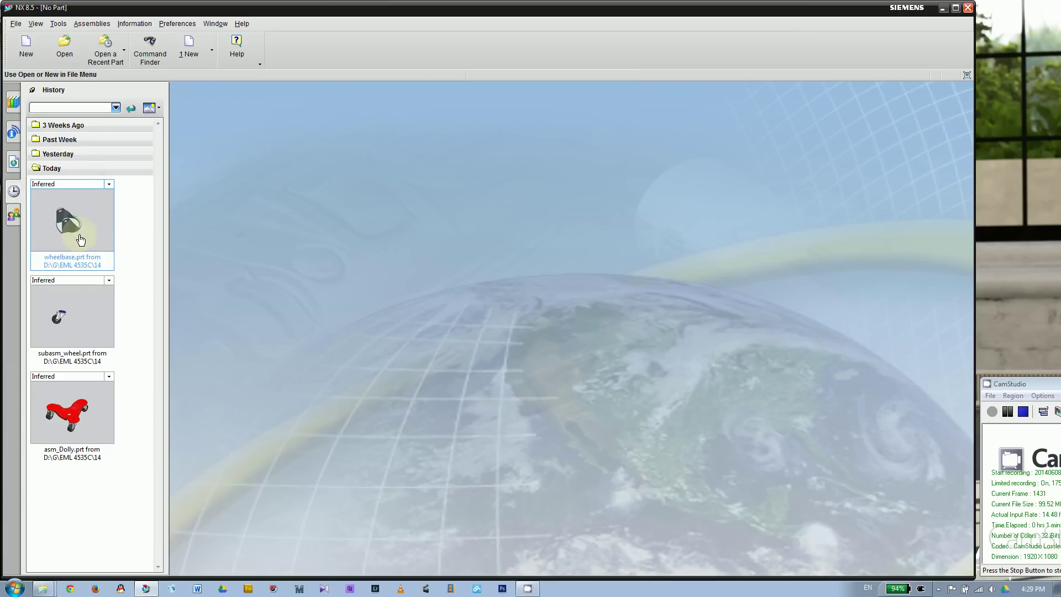
left_click(60, 316)
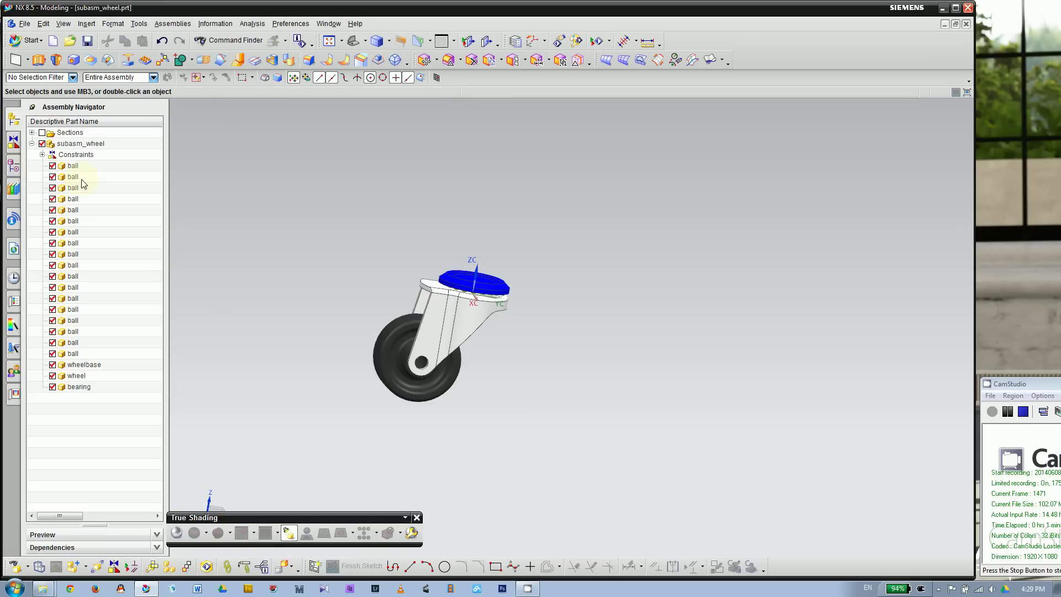
left_click(75, 188)
right_click(75, 188)
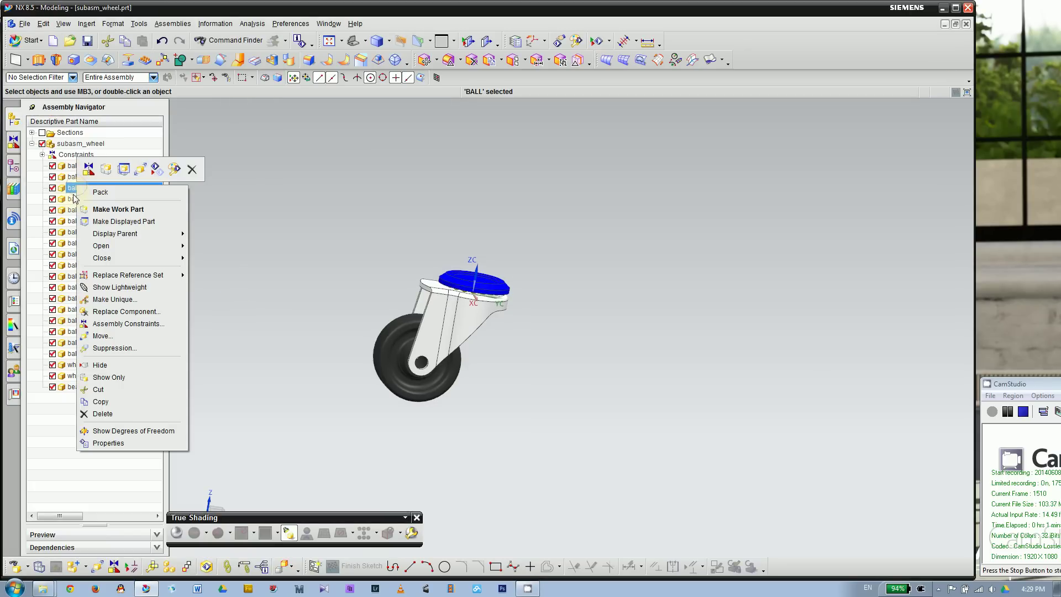
left_click(116, 220)
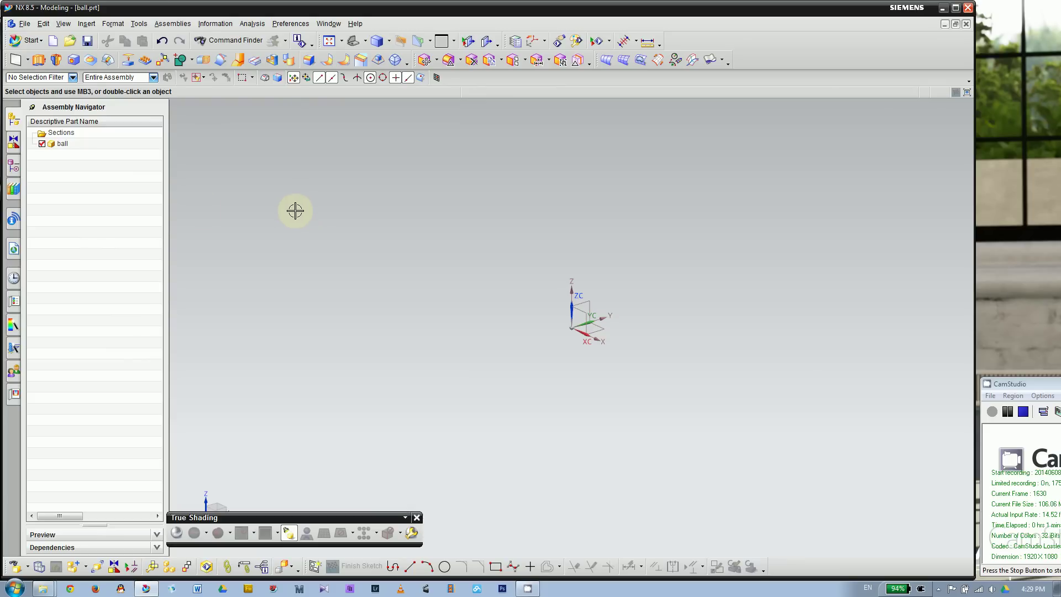
Hide the Sphere feature in the ball part's model history and show it again.
left_click(13, 165)
left_click(82, 188)
right_click(84, 189)
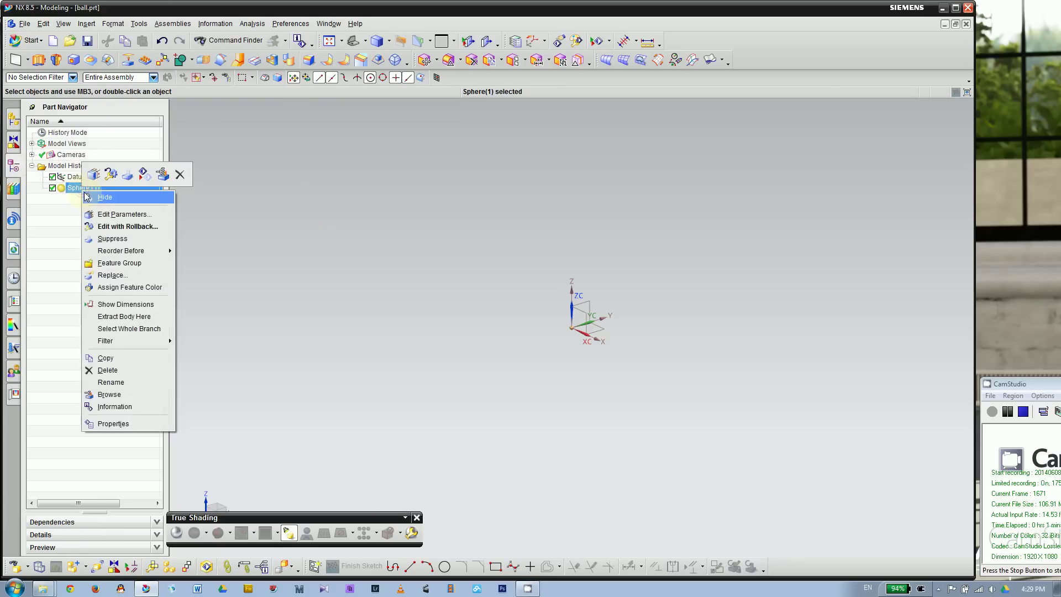
left_click(103, 197)
right_click(90, 188)
left_click(104, 199)
Read the feature information of the ball part's sphere and close the report.
left_click(77, 190)
right_click(76, 190)
left_click(105, 402)
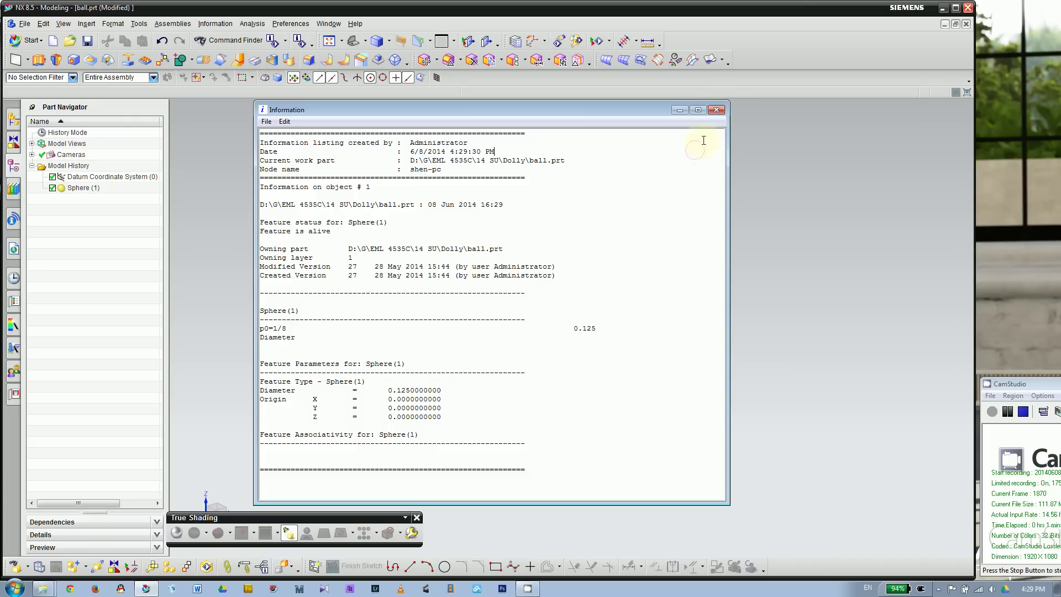
left_click(717, 110)
Close ball.prt without saving and switch back to subasm_wheel.prt.
left_click(966, 24)
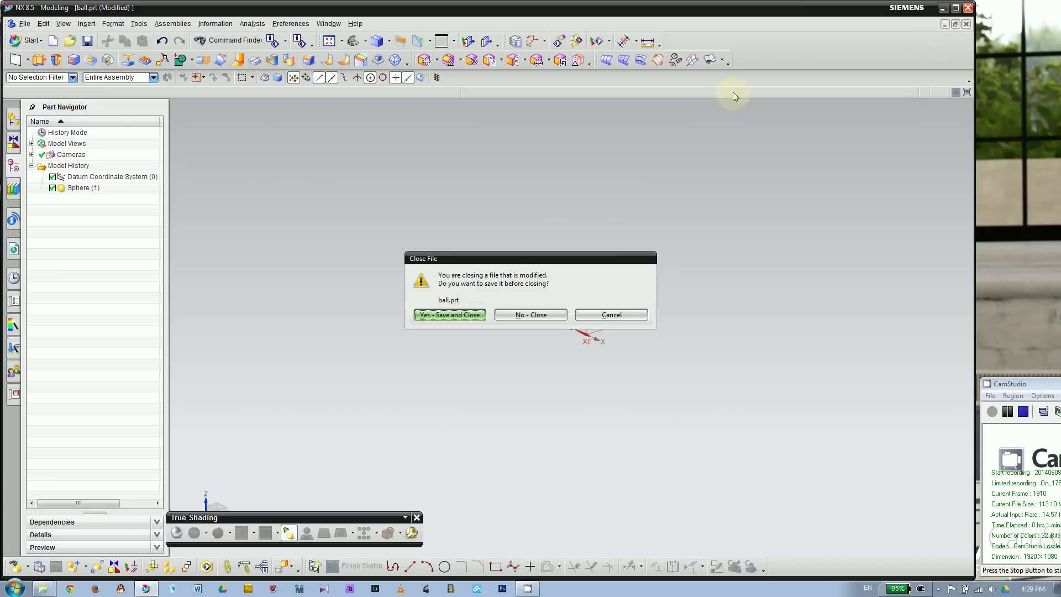
left_click(524, 313)
left_click(216, 24)
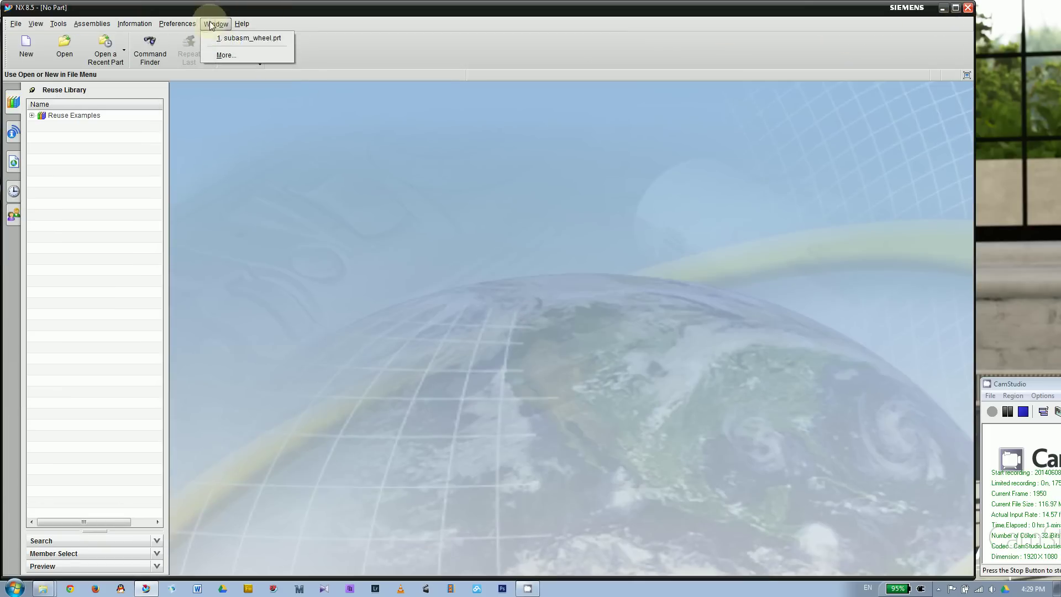
left_click(251, 38)
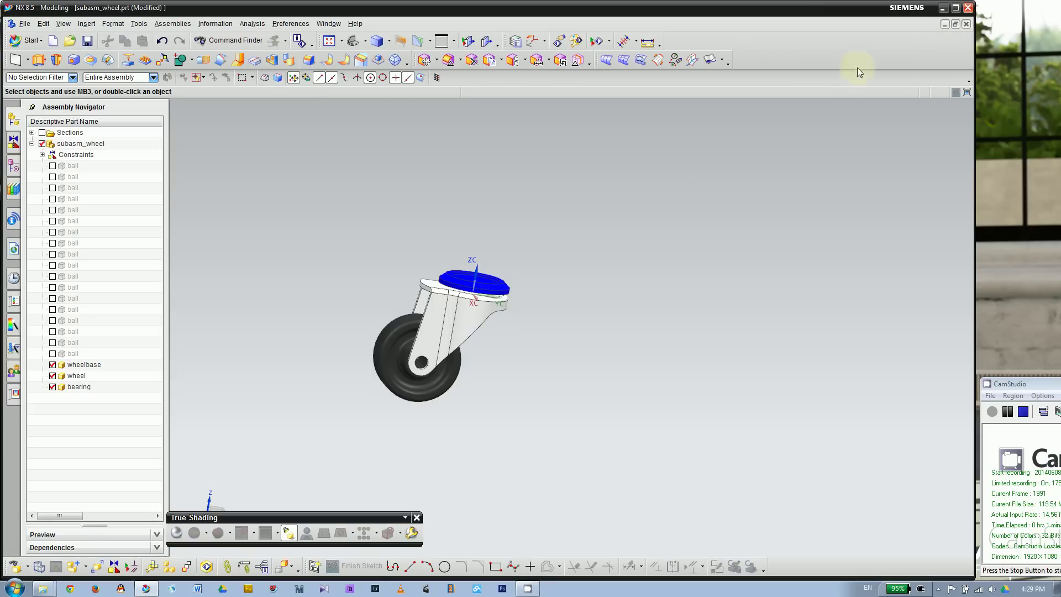
Hide the blue bearing and show the ball components on top of the wheelbase.
scroll(381, 279, "up", 5)
middle_click_drag(381, 279, 341, 267)
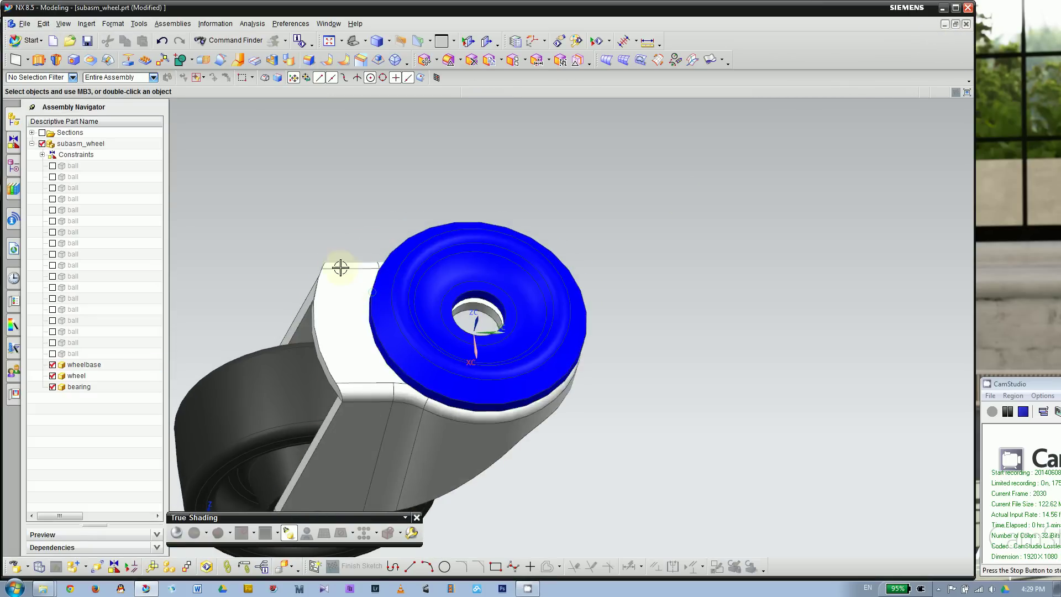
right_click(432, 221)
left_click(509, 225)
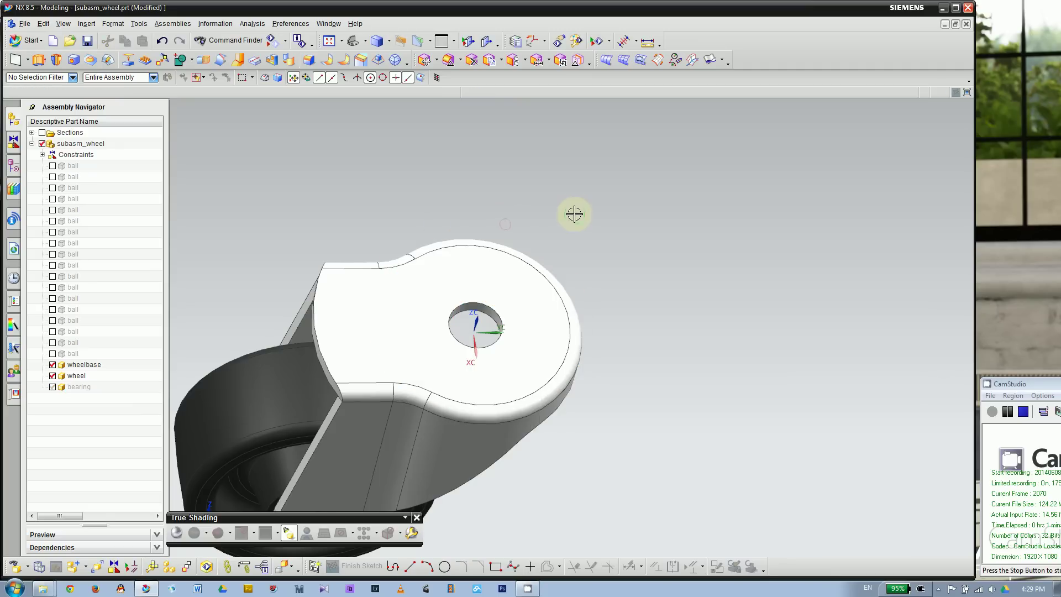
left_click(52, 178)
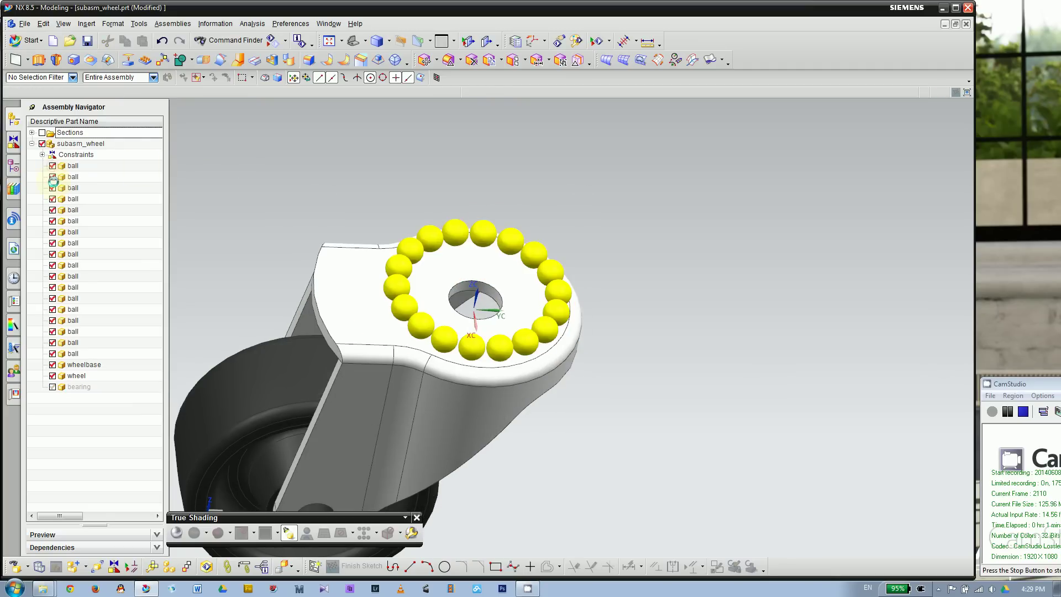
Examine the ring of balls on the wheelbase from directly above and at an angle.
middle_click_drag(360, 203, 352, 194)
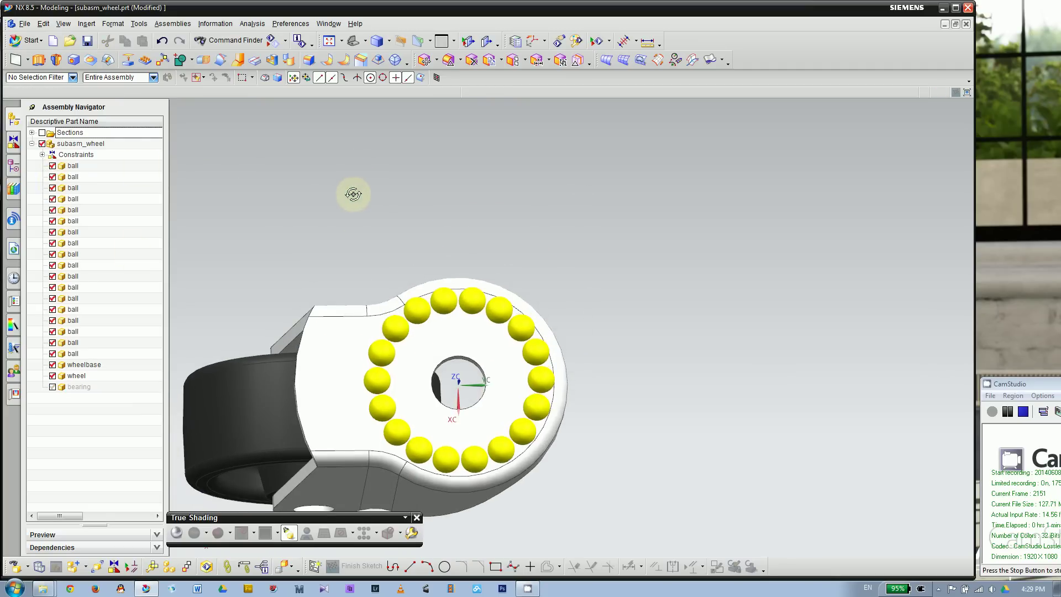
key("F8")
scroll(497, 250, "down", 1)
left_click(466, 283)
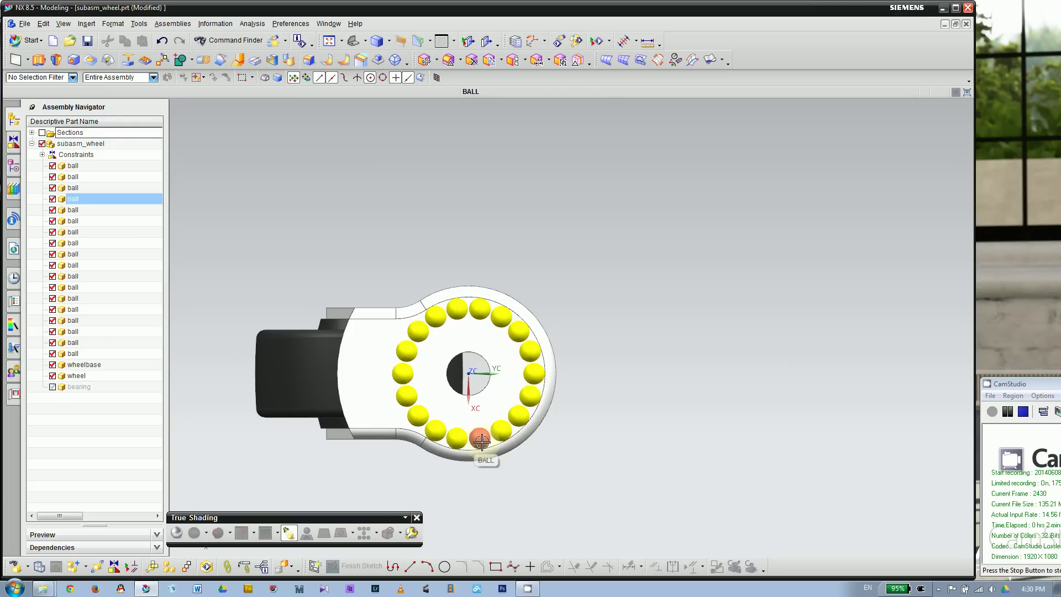
middle_click_drag(469, 220, 613, 188)
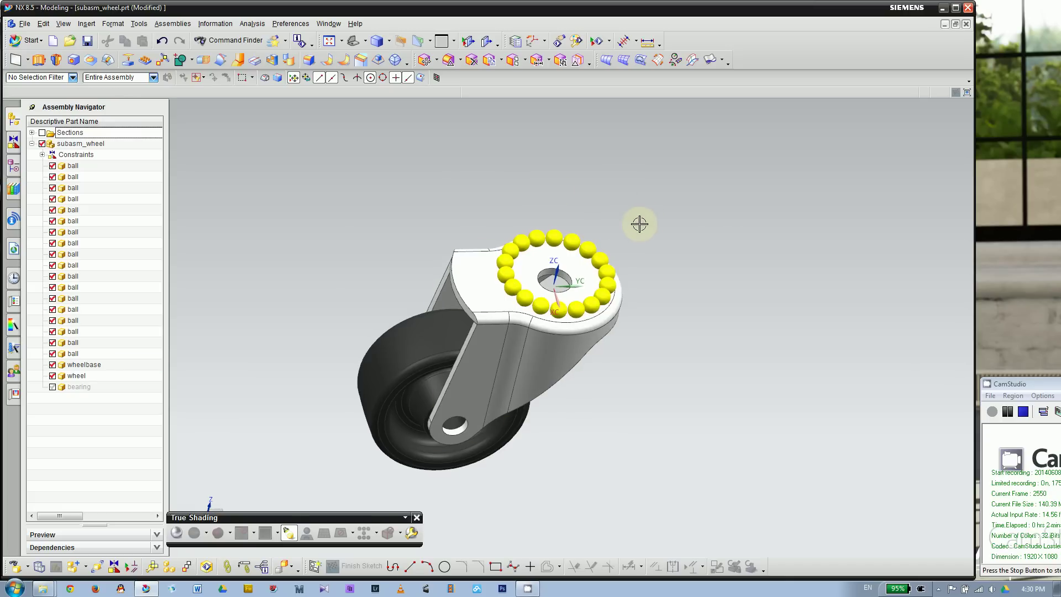
scroll(630, 227, "down", 3)
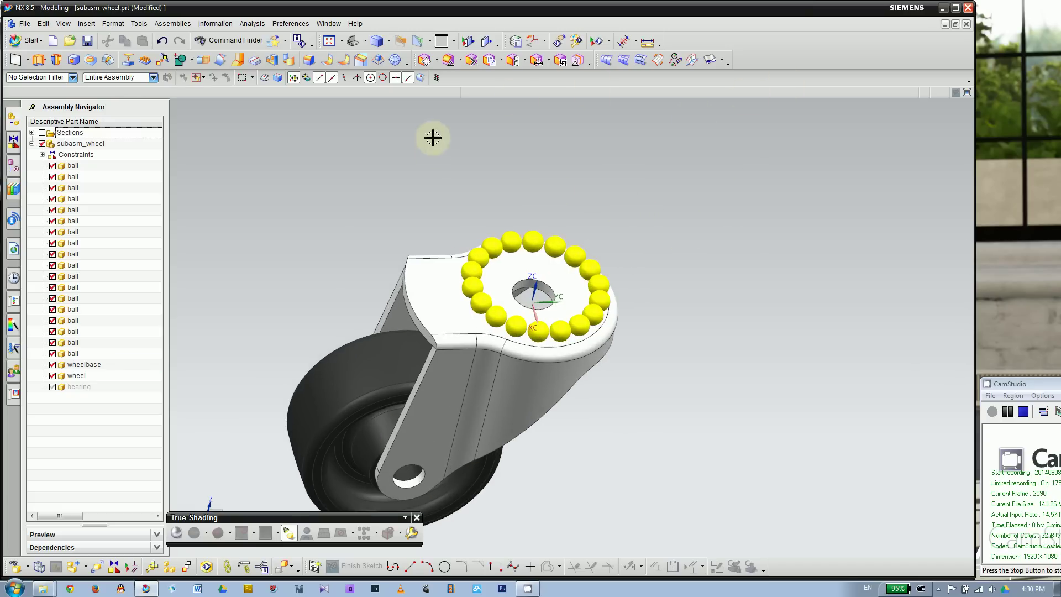
Close subasm_wheel.prt without saving the changes.
left_click(966, 24)
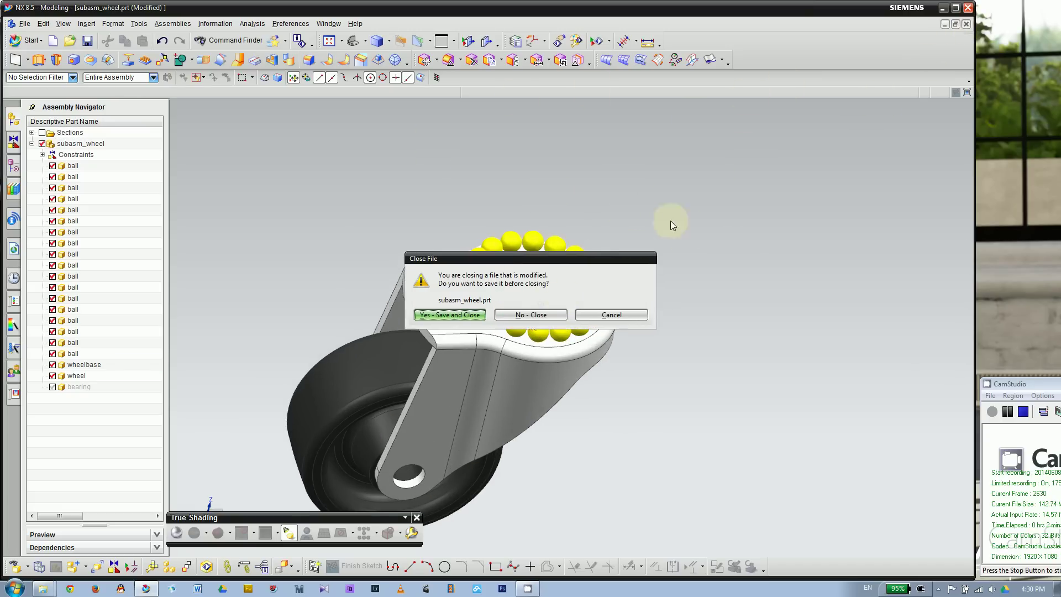
left_click(540, 315)
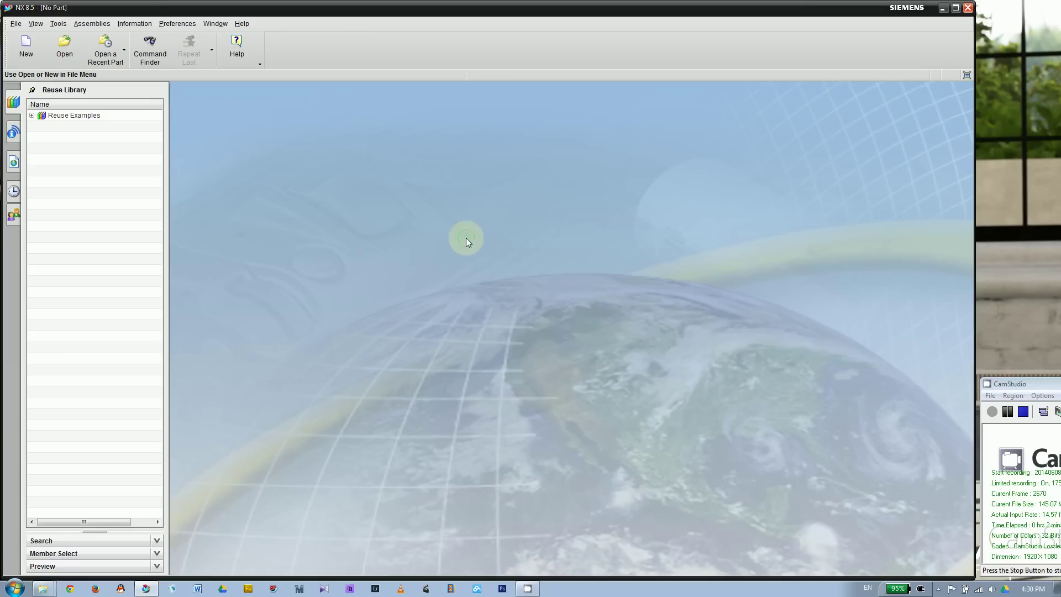
Create a new part from the Model template in inches, named model1.prt, in the Desktop folder.
left_click(28, 50)
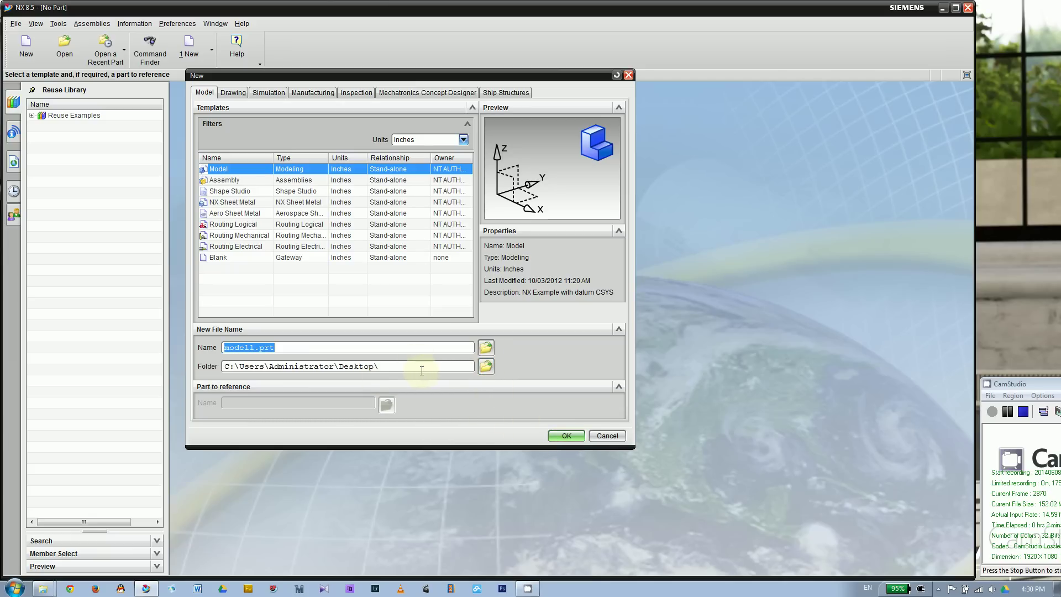
left_click(399, 142)
left_click(409, 150)
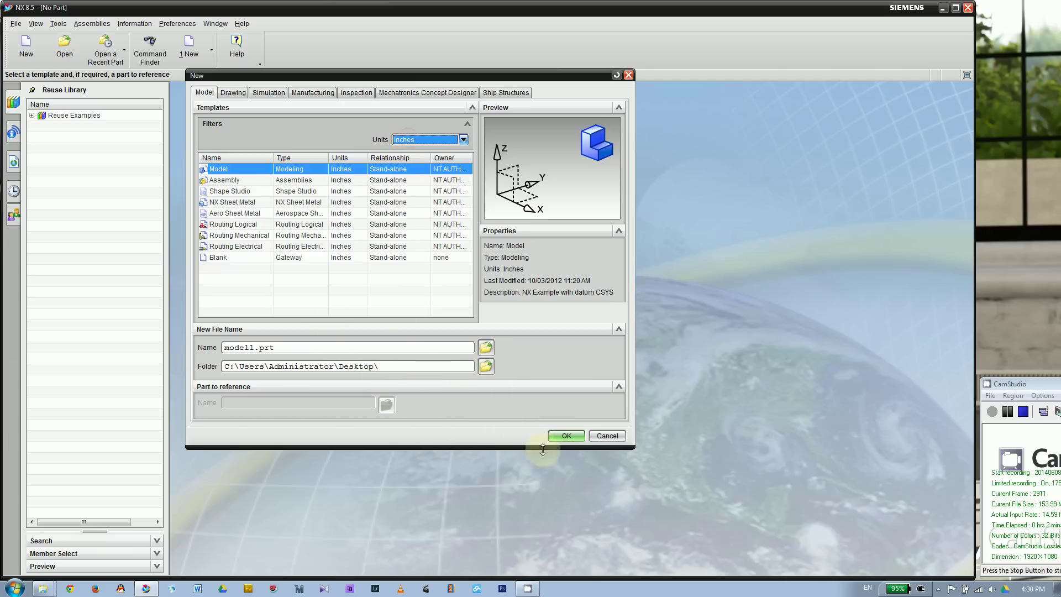
left_click(565, 437)
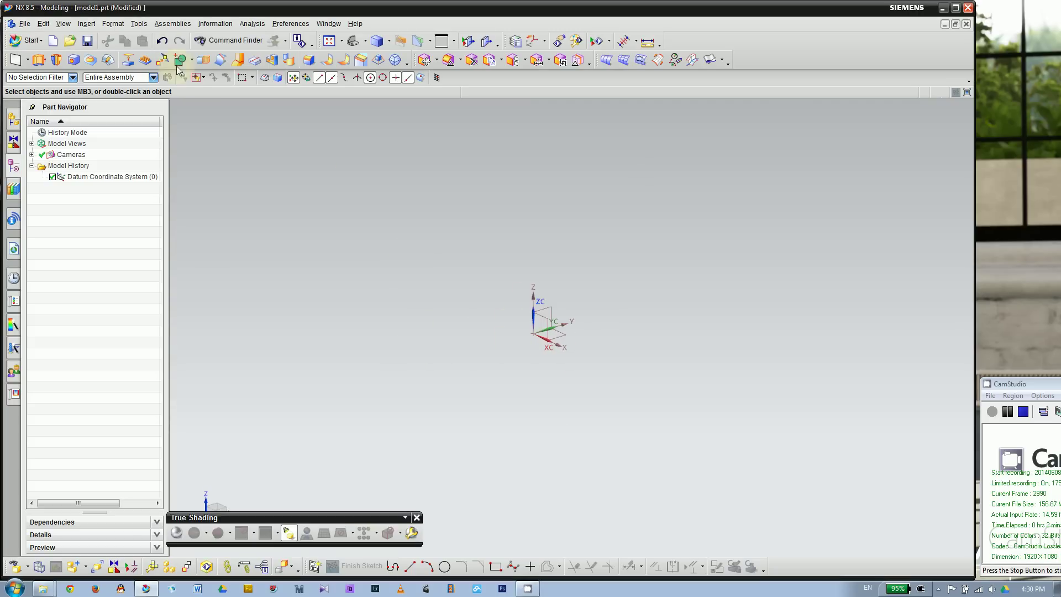
Review the available design feature commands, including Sphere, and the system default roles.
left_click(113, 24)
mouse_move(83, 27)
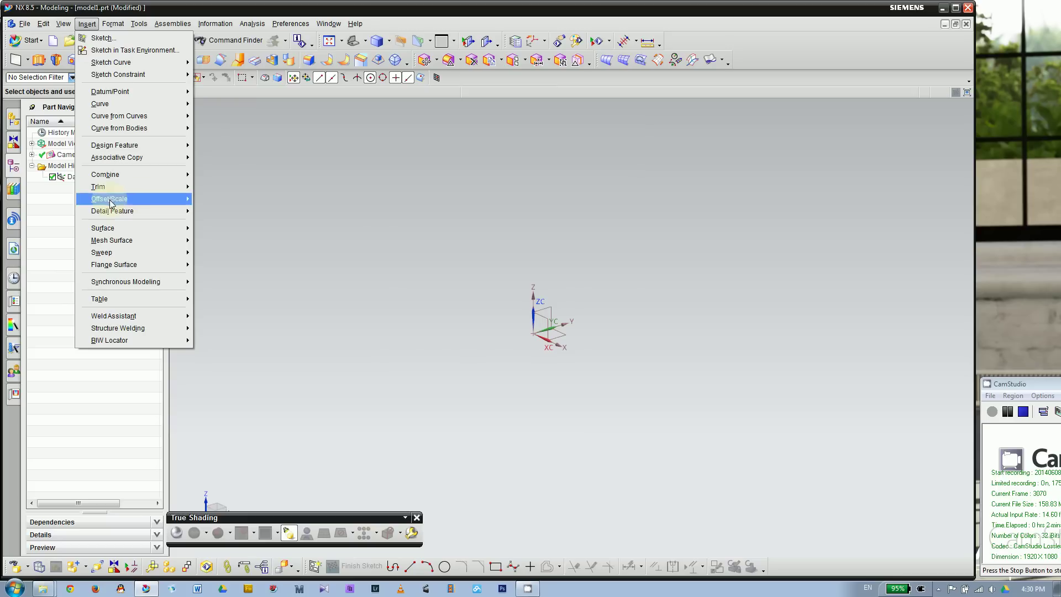
mouse_move(164, 147)
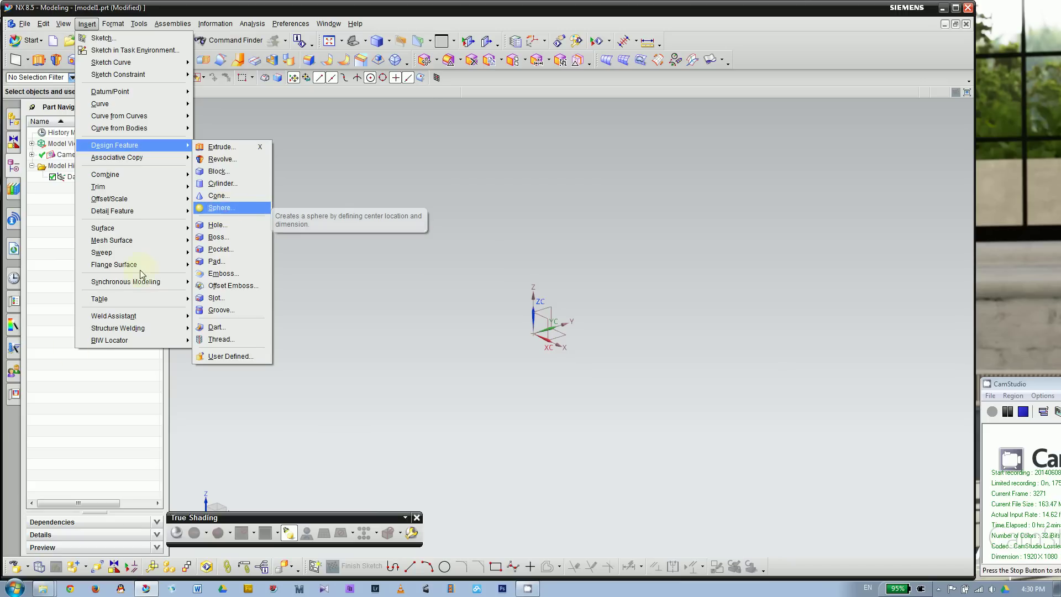
left_click(15, 373)
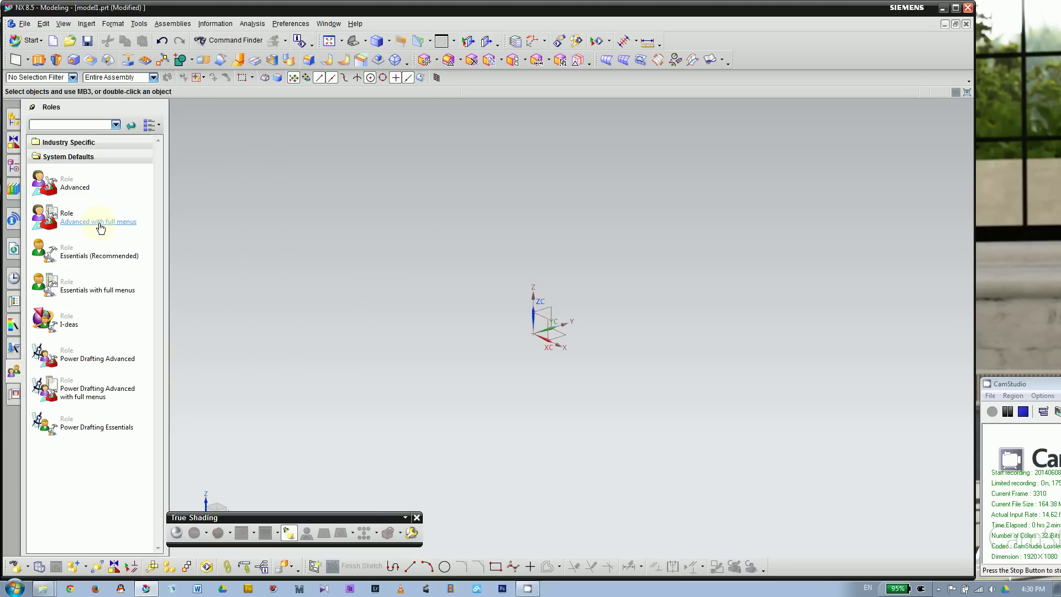
left_click(87, 23)
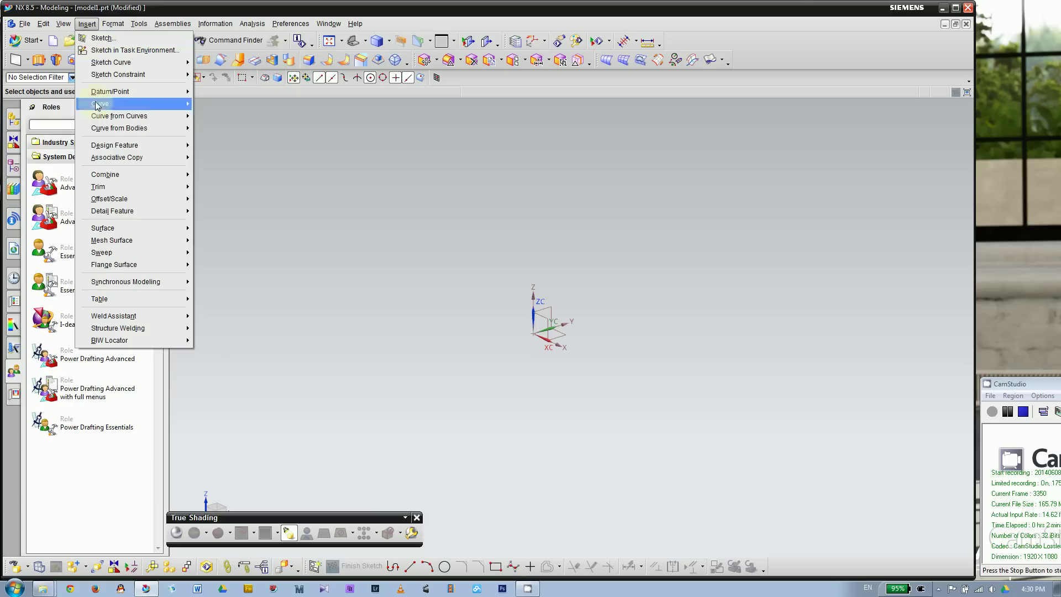
mouse_move(114, 145)
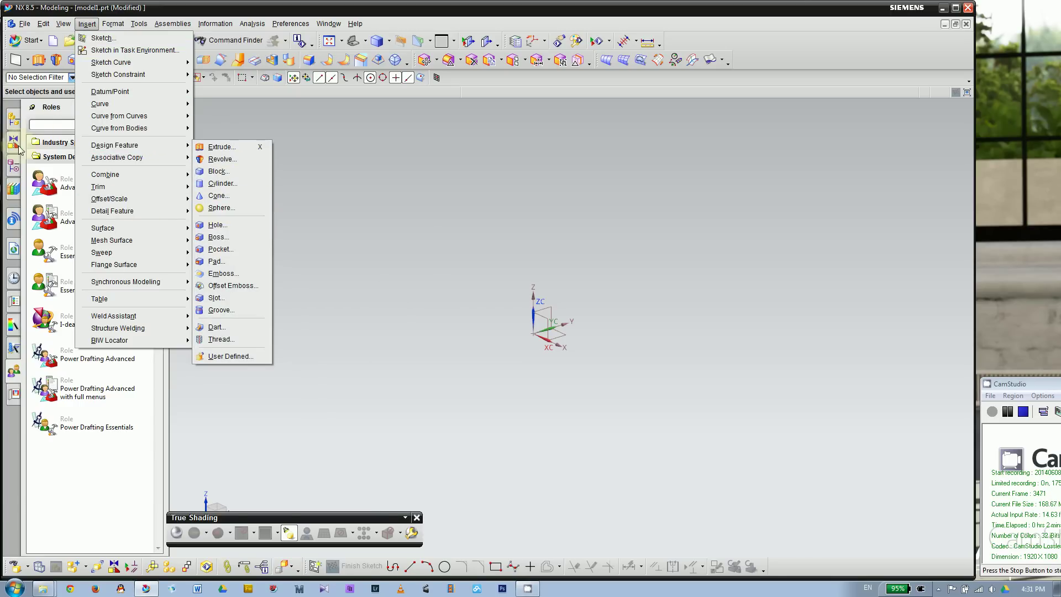
left_click(15, 166)
Create a sphere of 0.125 in diameter centred on the origin, using center point and diameter with no Boolean.
left_click(113, 24)
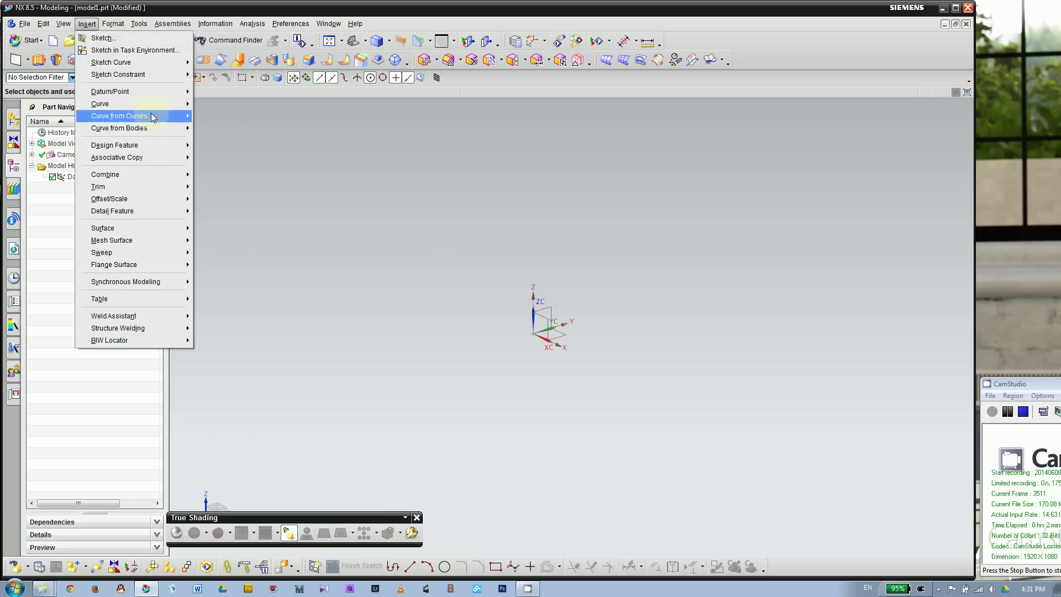
mouse_move(87, 24)
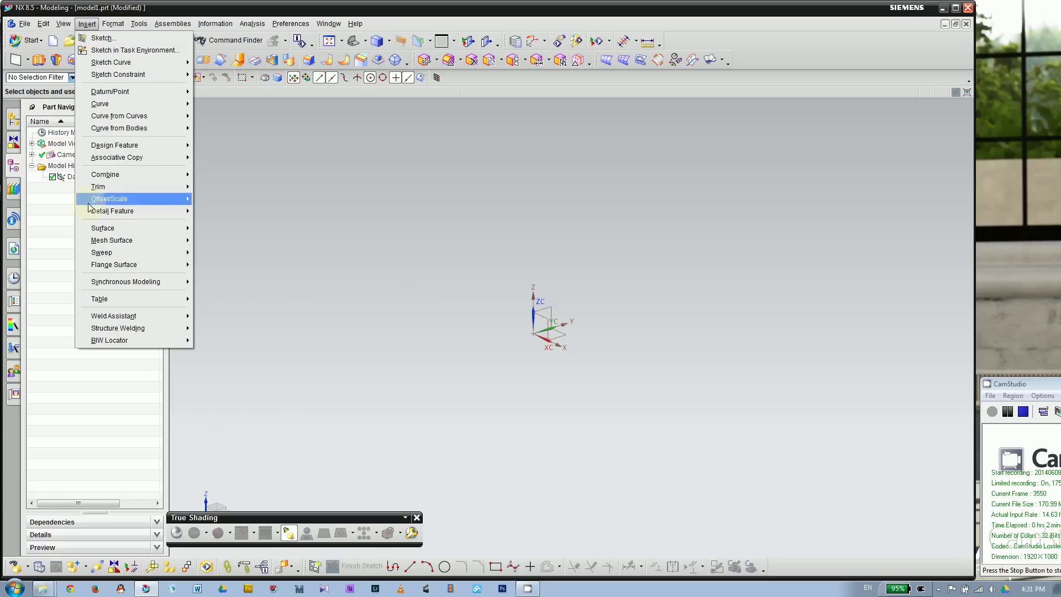
mouse_move(163, 175)
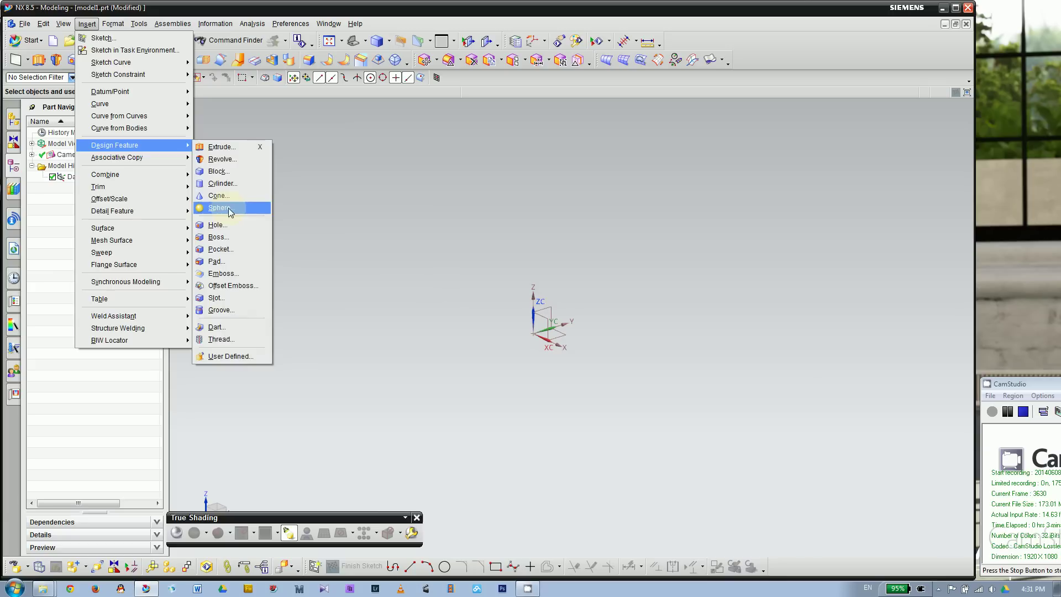
left_click(229, 209)
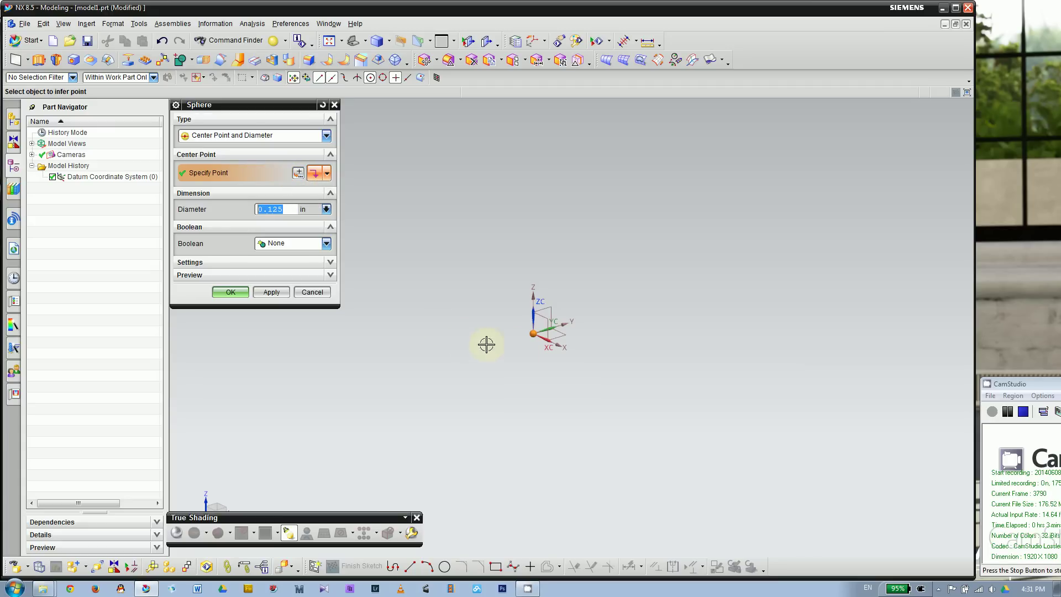
left_click(230, 292)
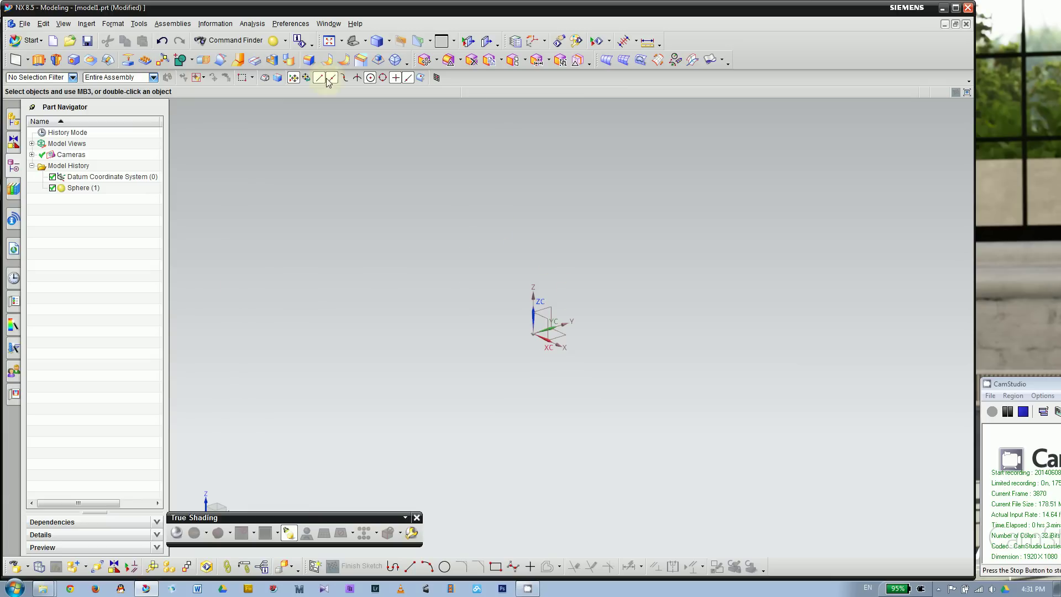
Inspect the whole sphere and close model1.prt without saving.
scroll(374, 247, "down", 3)
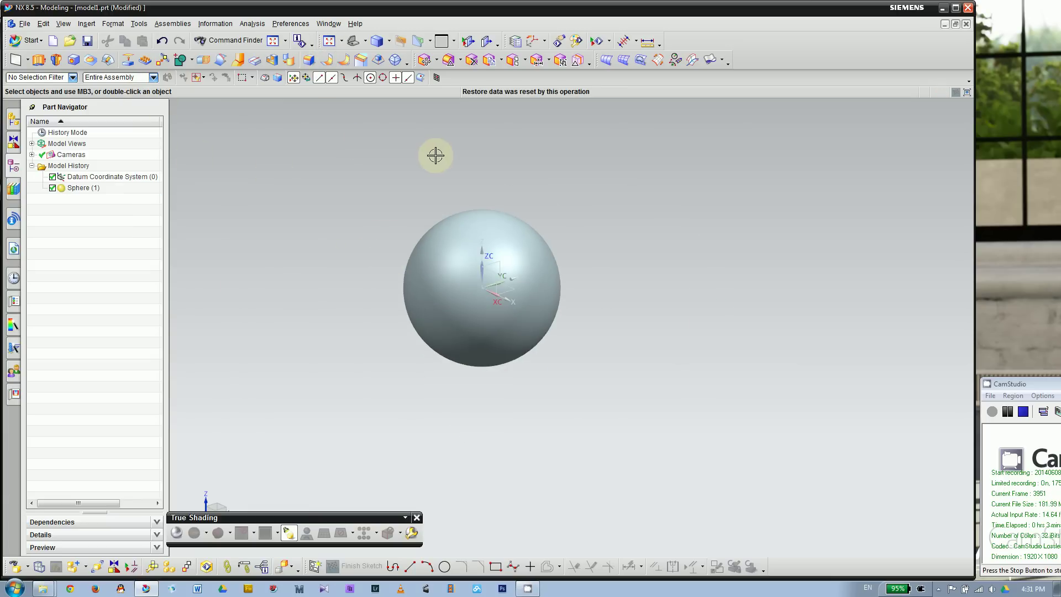
scroll(754, 334, "down", 3)
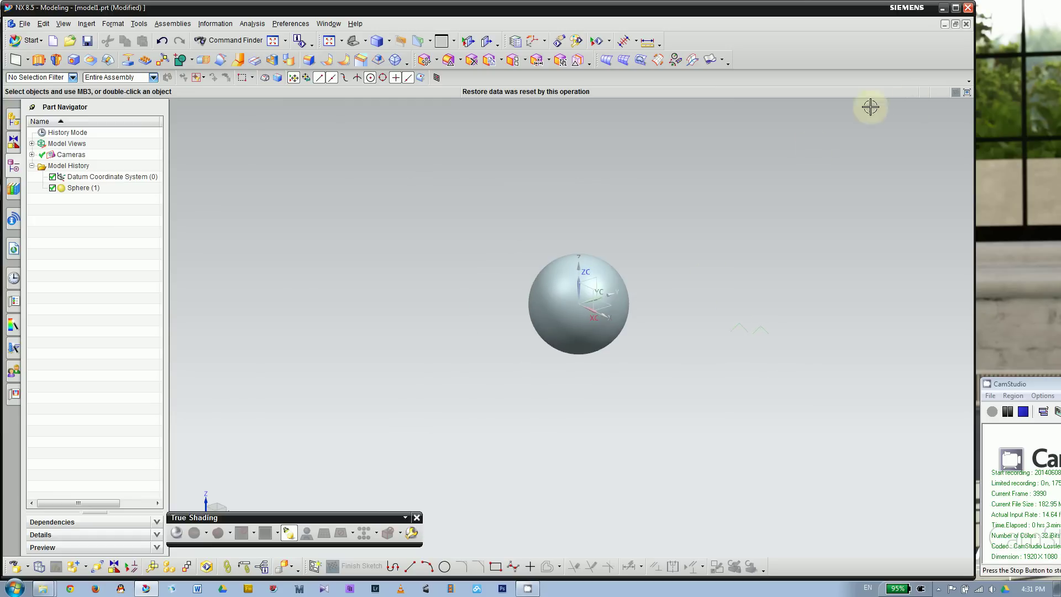
left_click(965, 25)
left_click(539, 317)
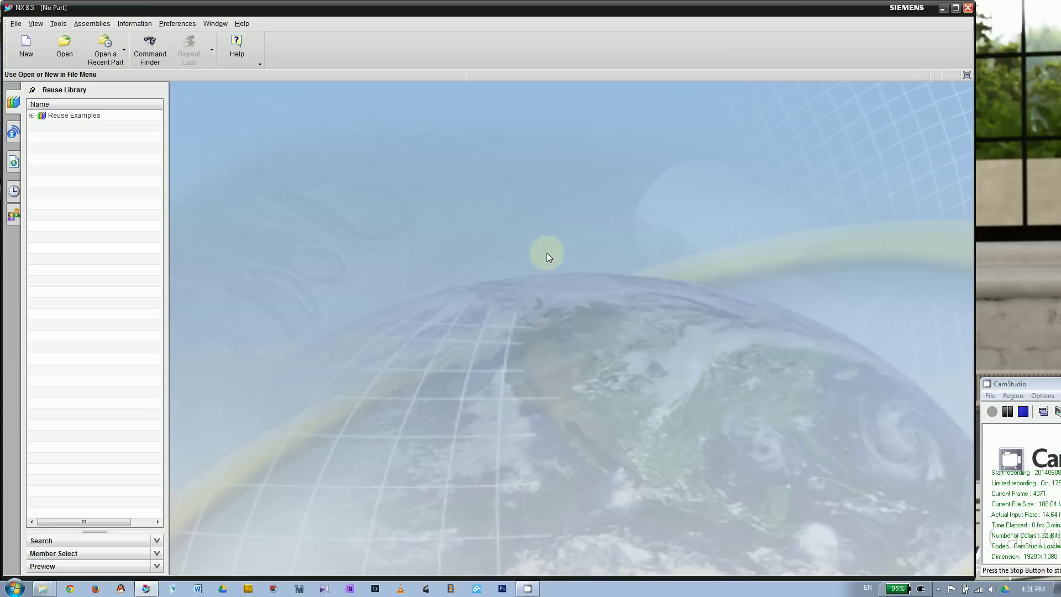
Create a new file from the Assembly template in inches, named sub_asm.prt, in the Desktop folder.
left_click(26, 47)
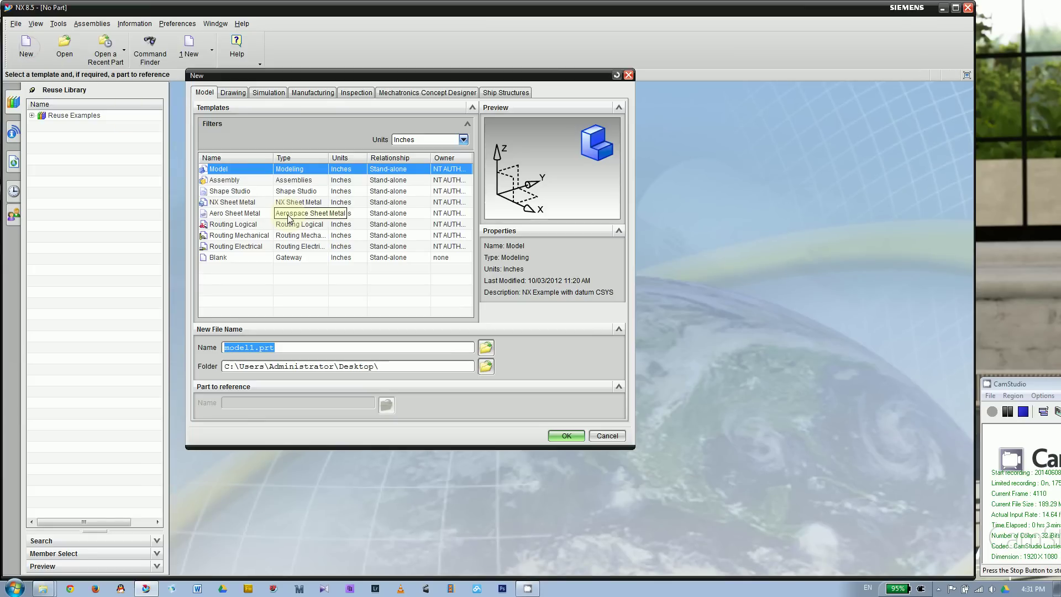
left_click(243, 183)
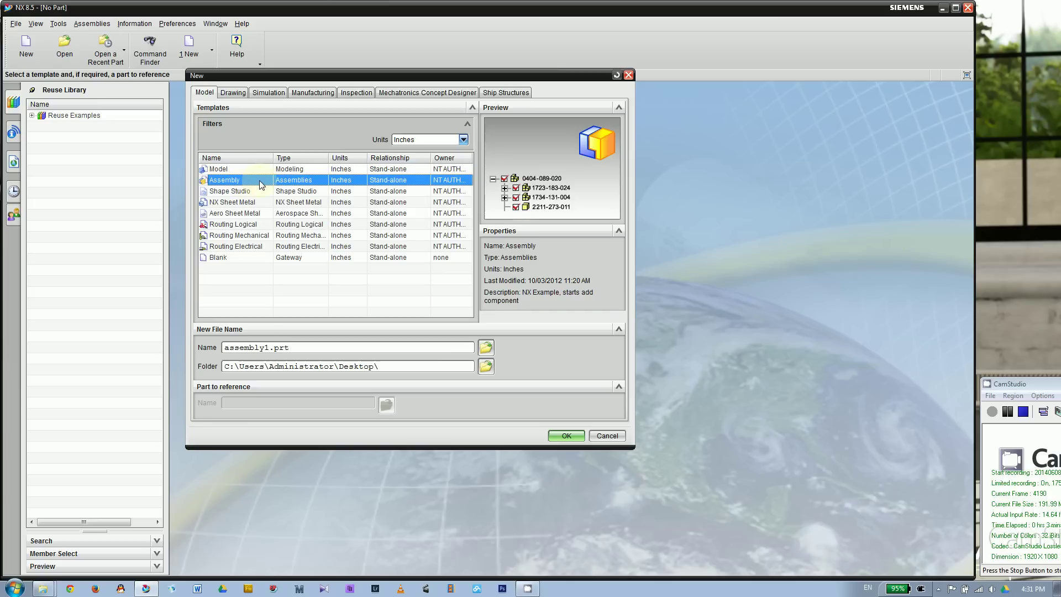
left_click_drag(292, 347, 180, 348)
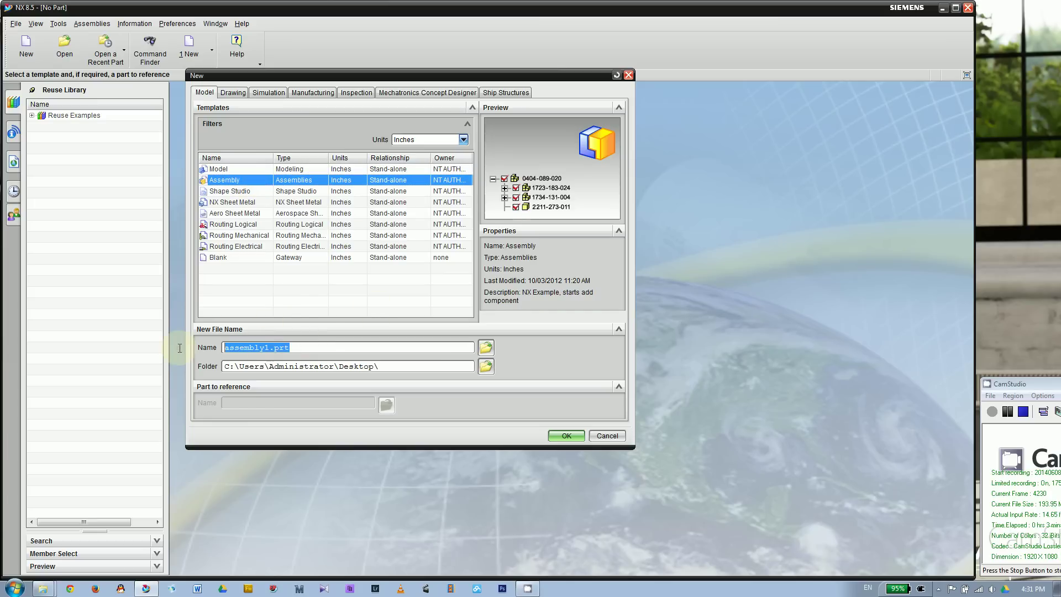
type("sub_")
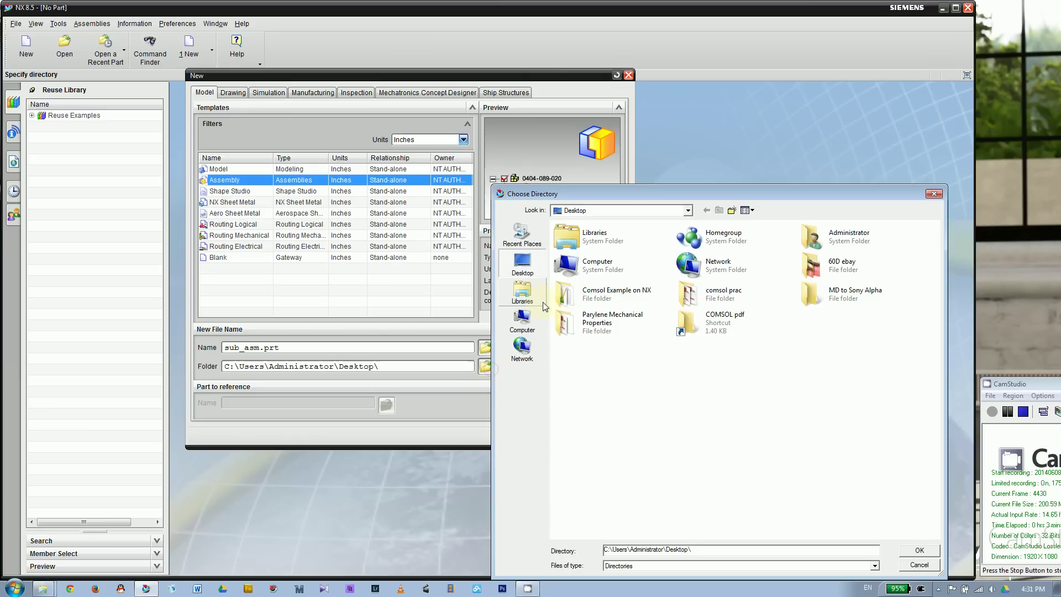
left_click(917, 551)
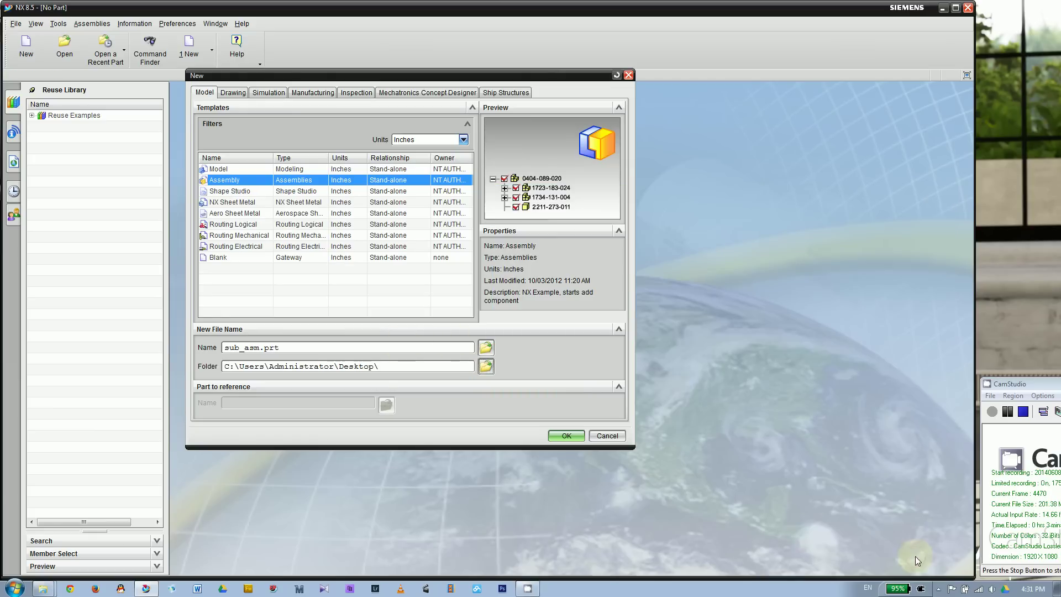
left_click(565, 435)
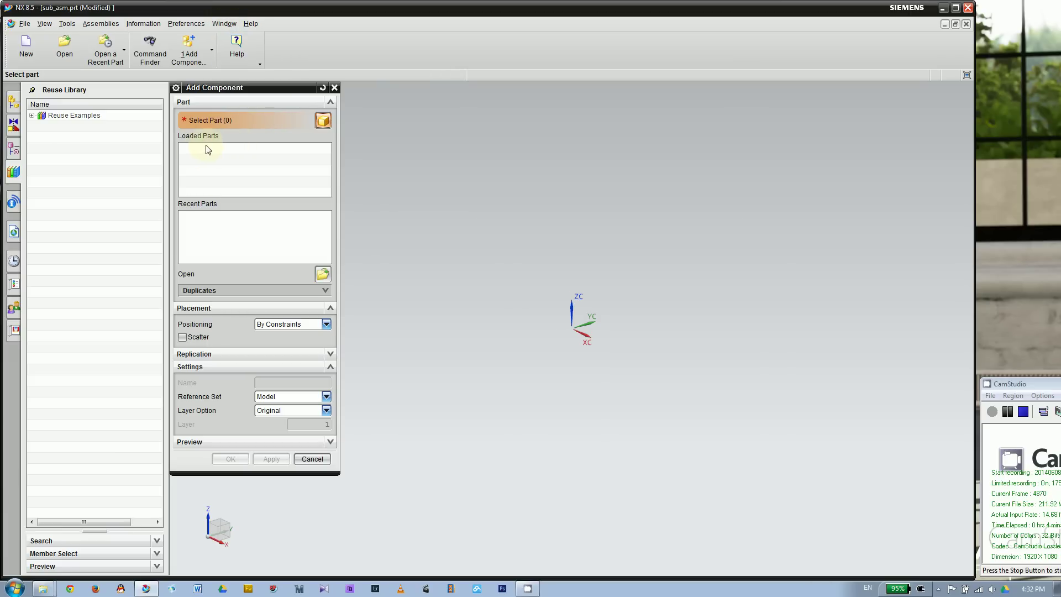
Browse for existing parts to add and open the Dolly folder on drive D, under EML 4535C and 14 SU.
left_click(322, 276)
left_click_drag(230, 148, 385, 156)
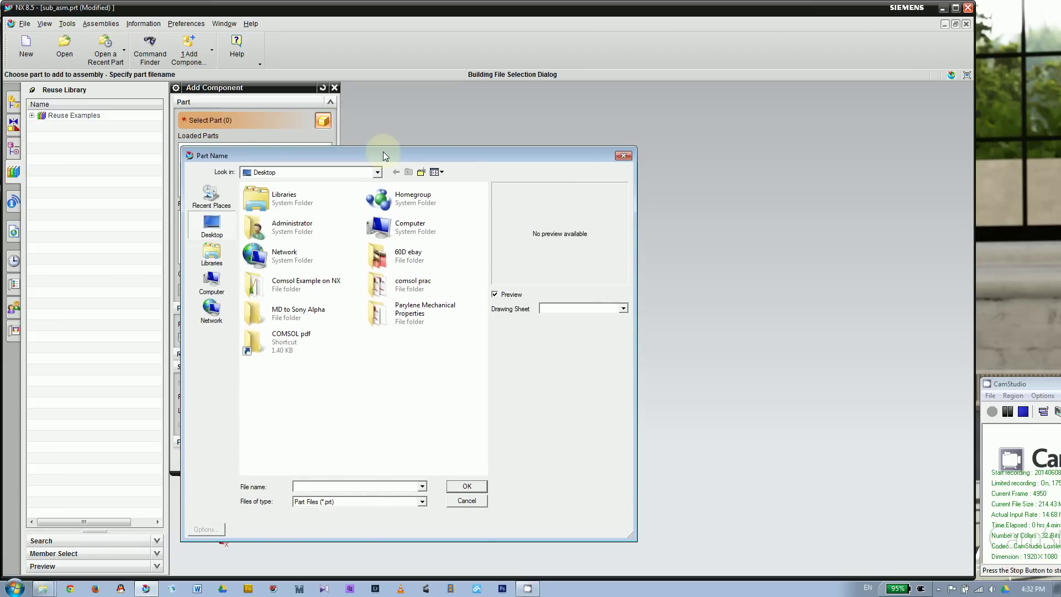
double_click(387, 224)
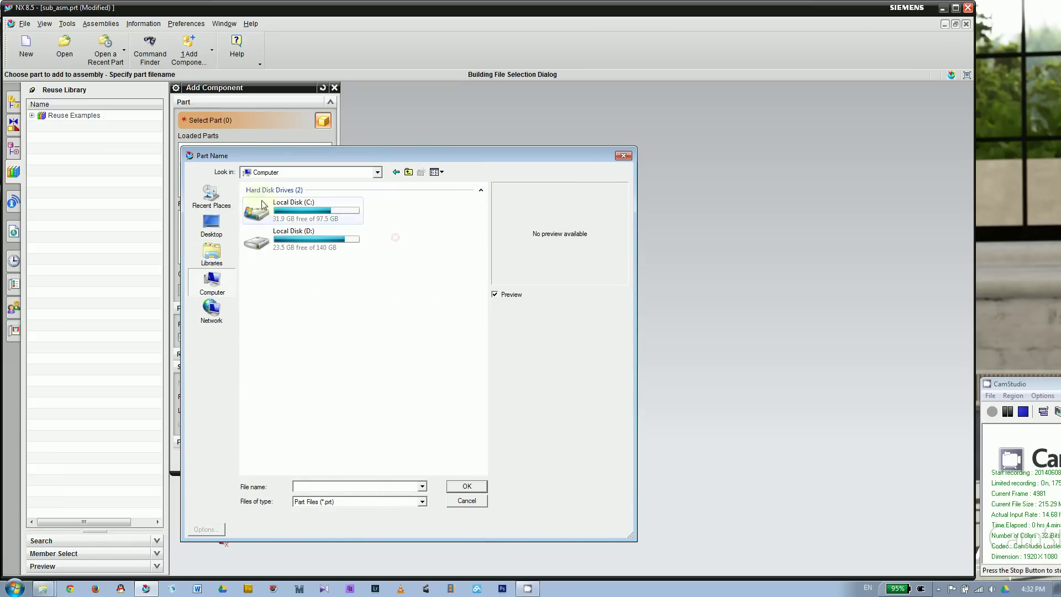
double_click(303, 237)
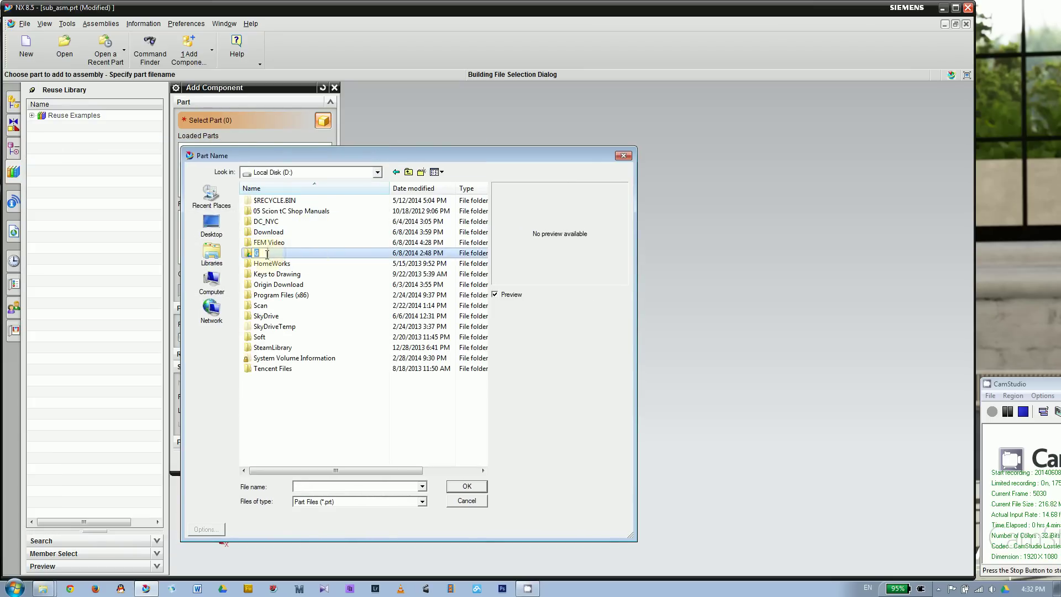
double_click(298, 253)
double_click(271, 253)
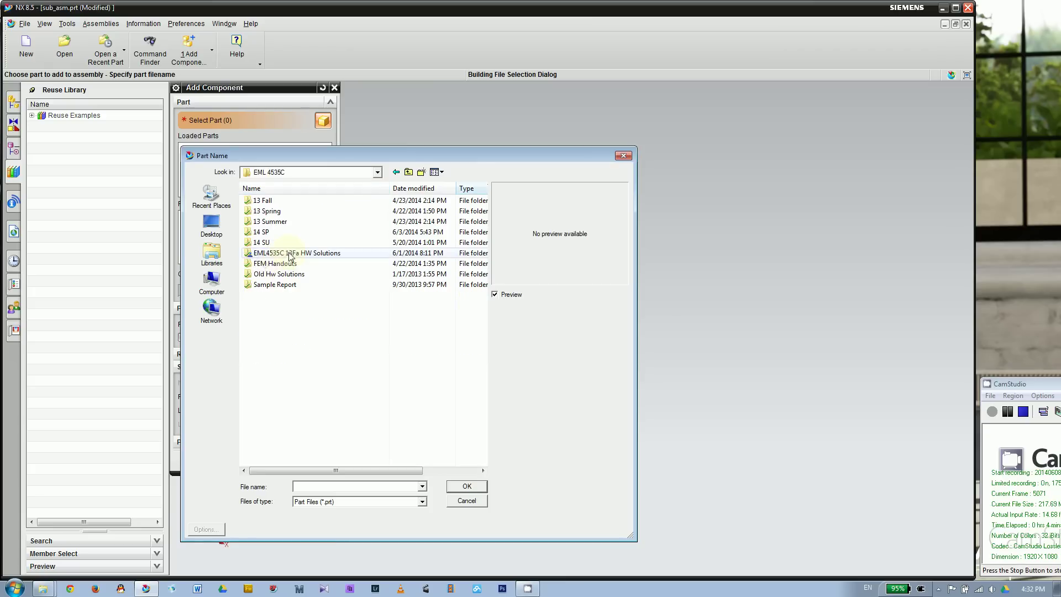
double_click(271, 241)
double_click(265, 202)
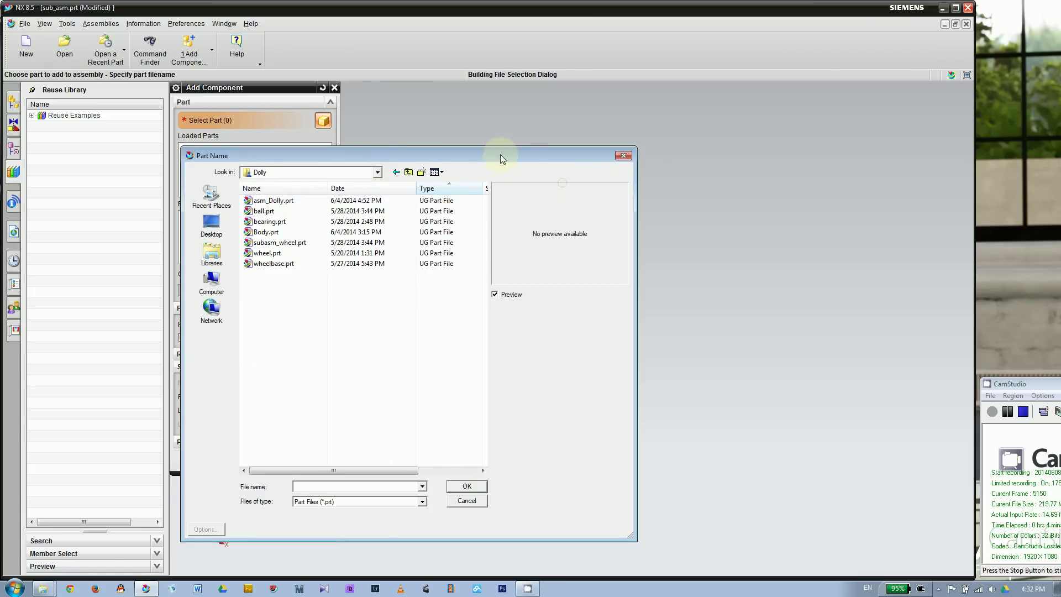
left_click_drag(500, 157, 669, 156)
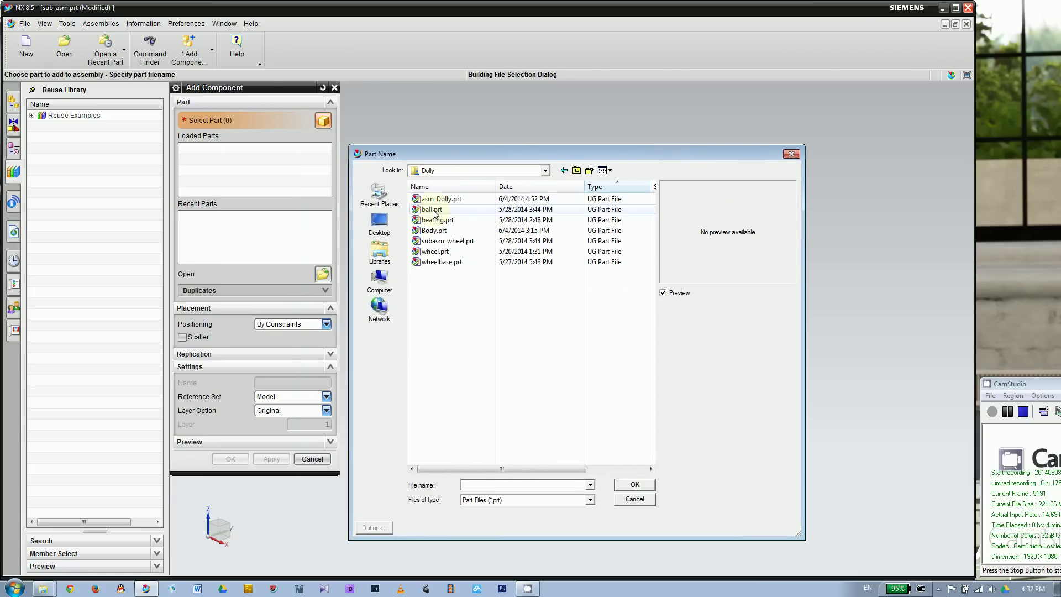
Load ball.prt, bearing.prt, wheel.prt and wheelbase.prt as components to add and set their positioning to Absolute Origin.
left_click(436, 254)
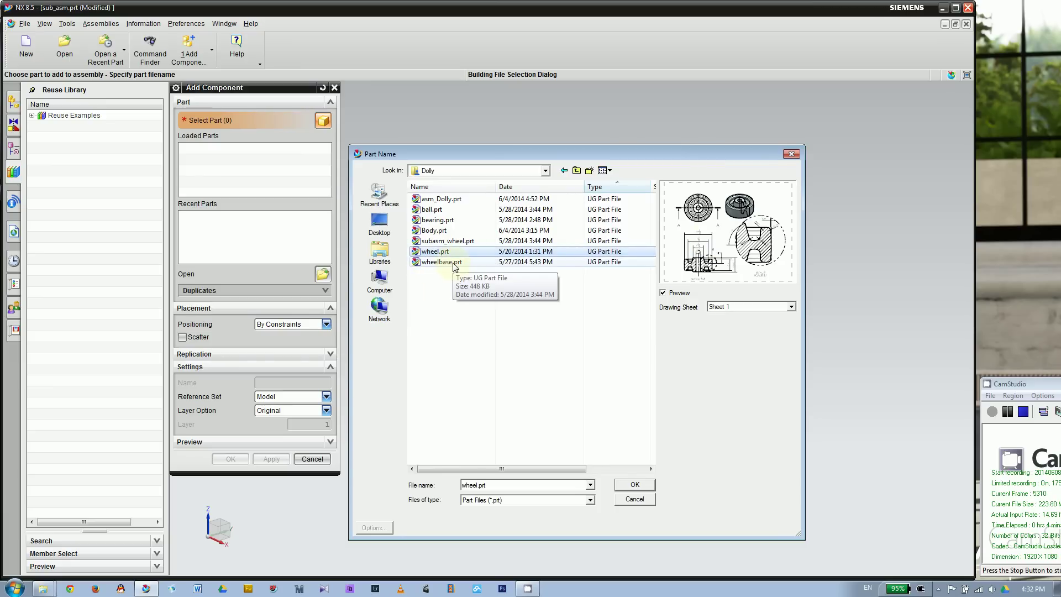
left_click(439, 262, "ctrl")
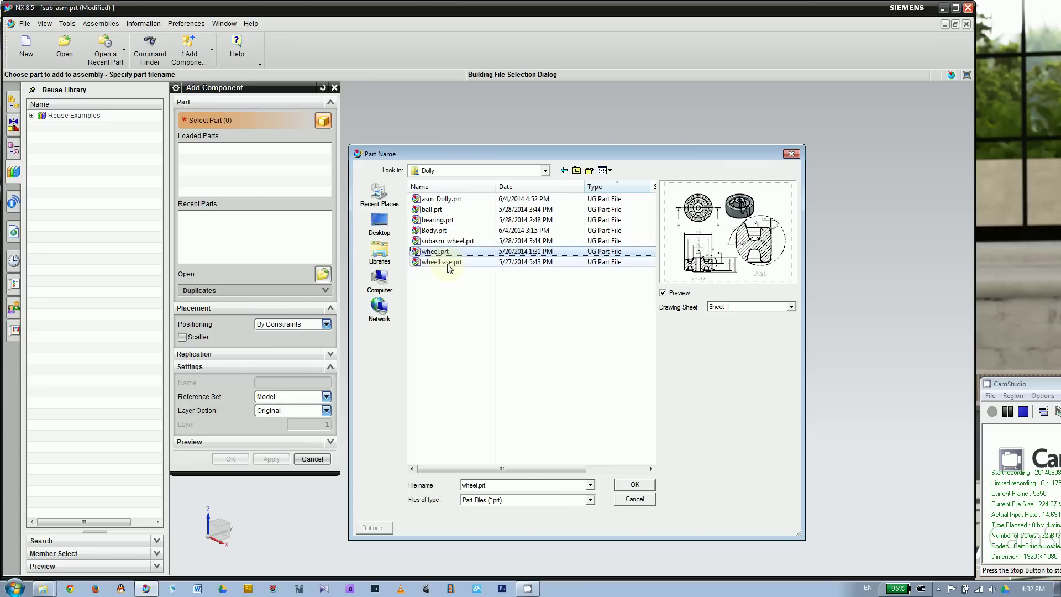
left_click(442, 221, "ctrl")
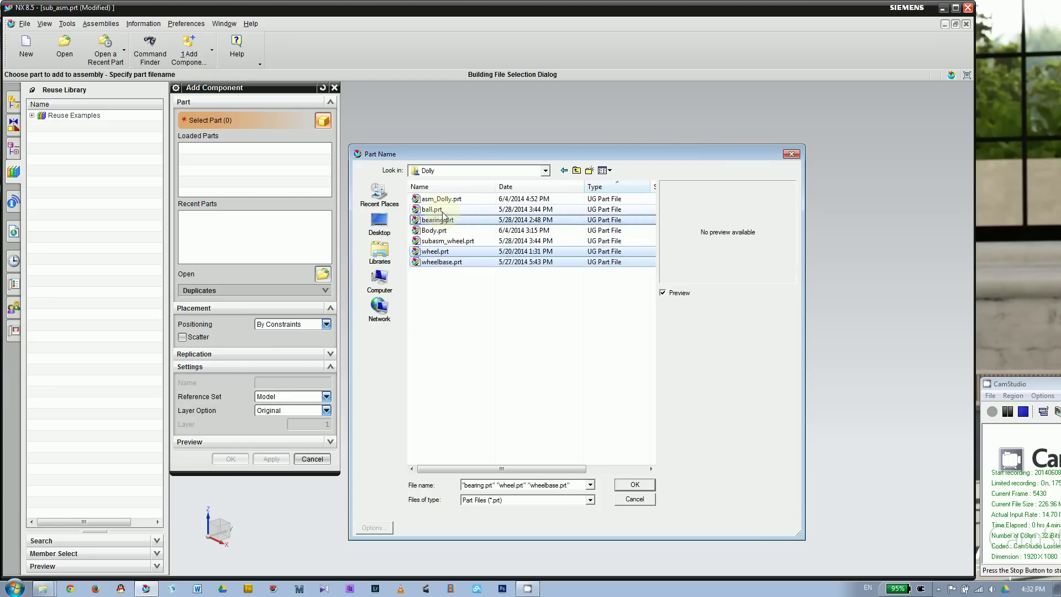
left_click(433, 209, "ctrl")
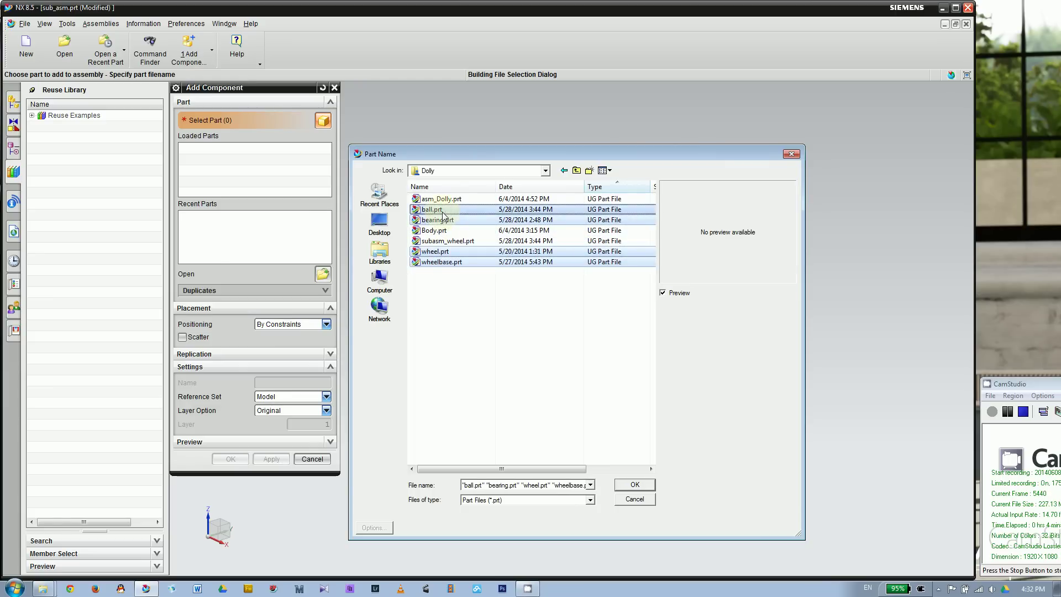
left_click(633, 486)
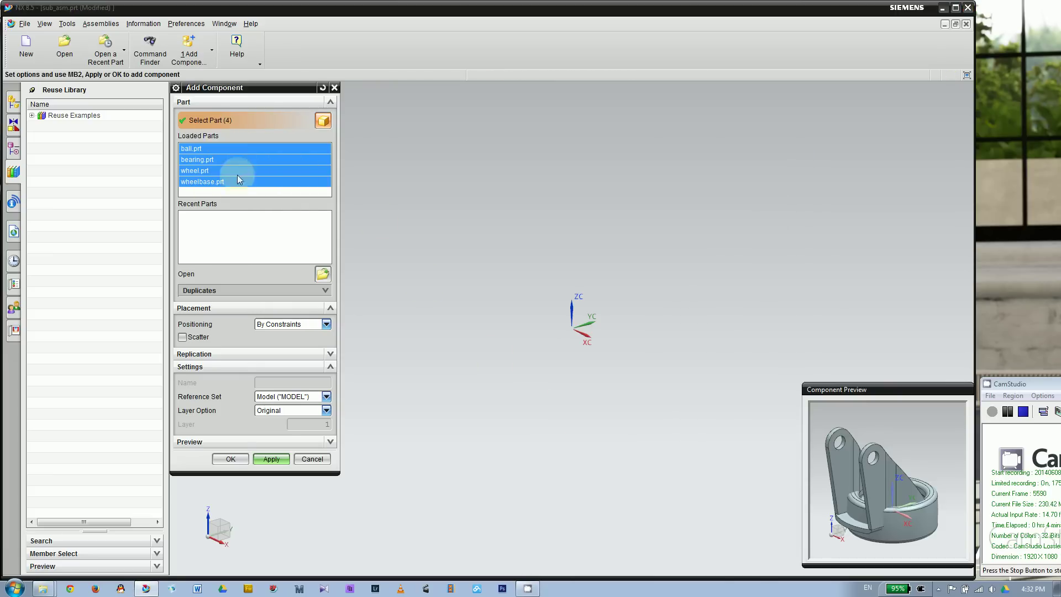
left_click(306, 323)
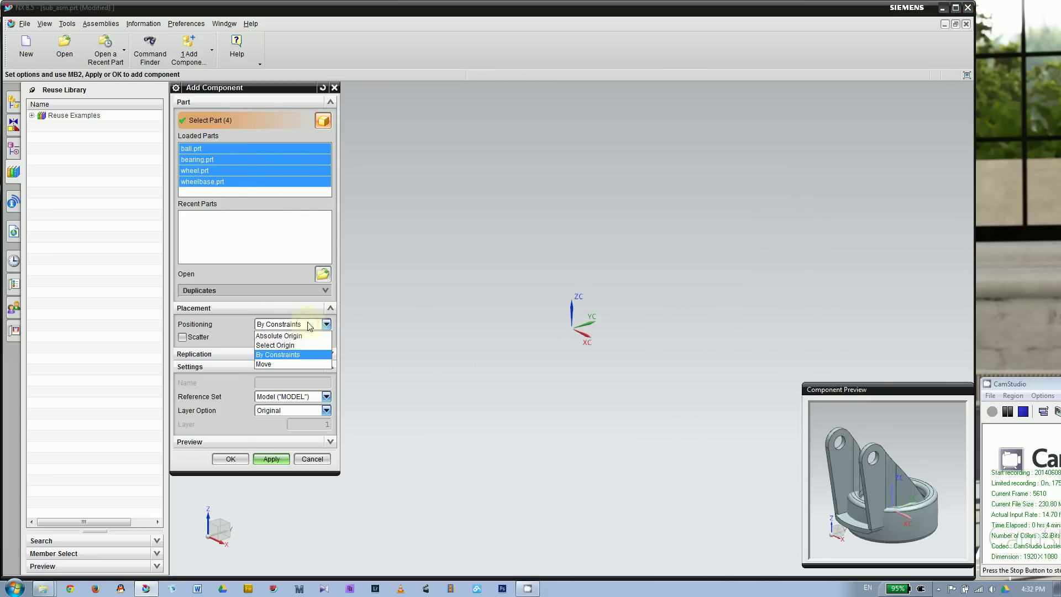
left_click(274, 336)
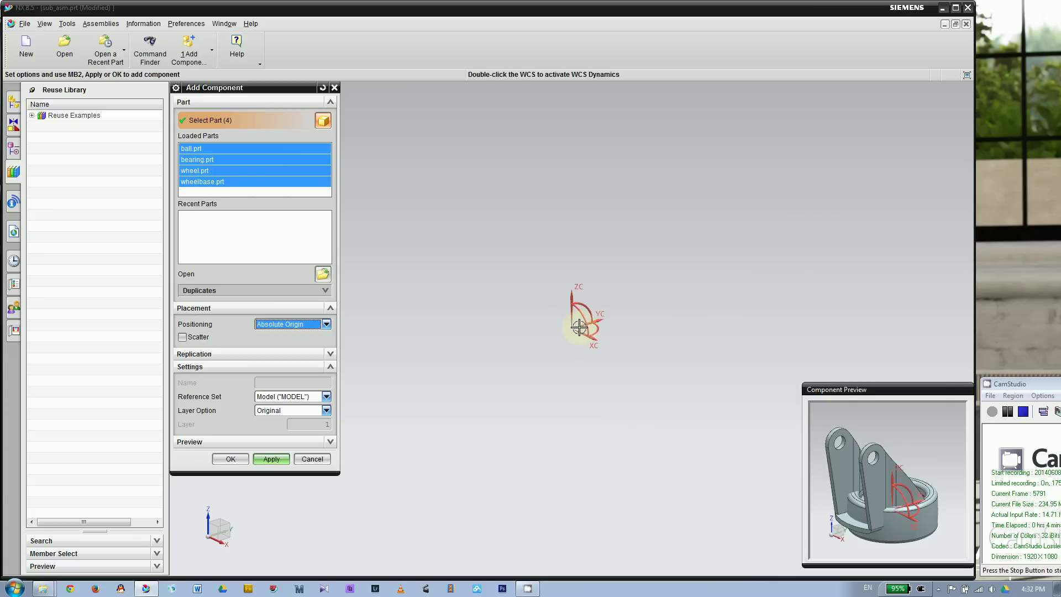
Add the four loaded components to the assembly at the absolute origin and dismiss the floating True Shading tools.
left_click(231, 459)
scroll(580, 326, "up", 3)
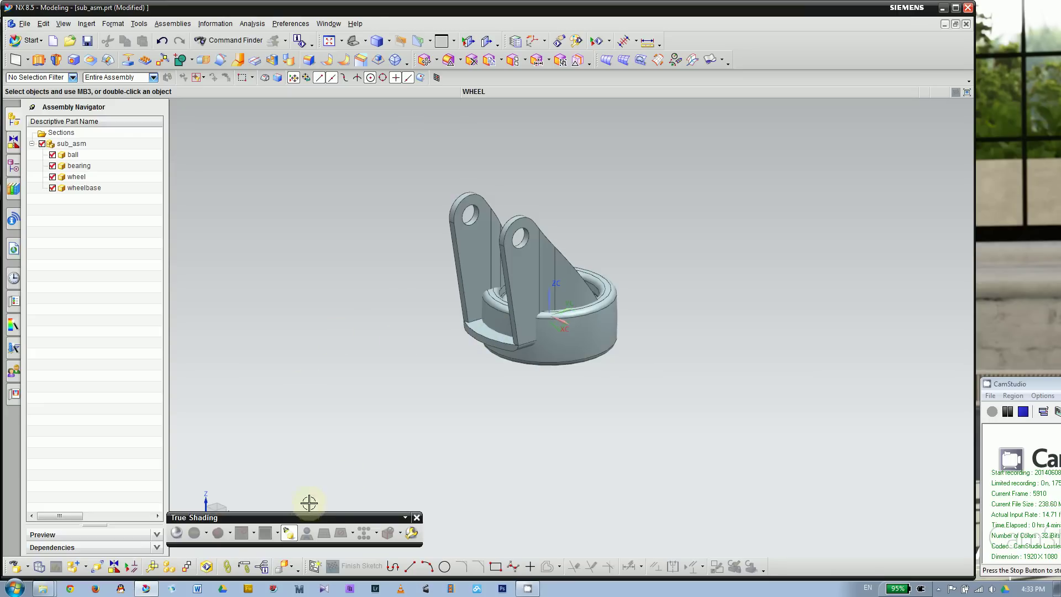
left_click(416, 517)
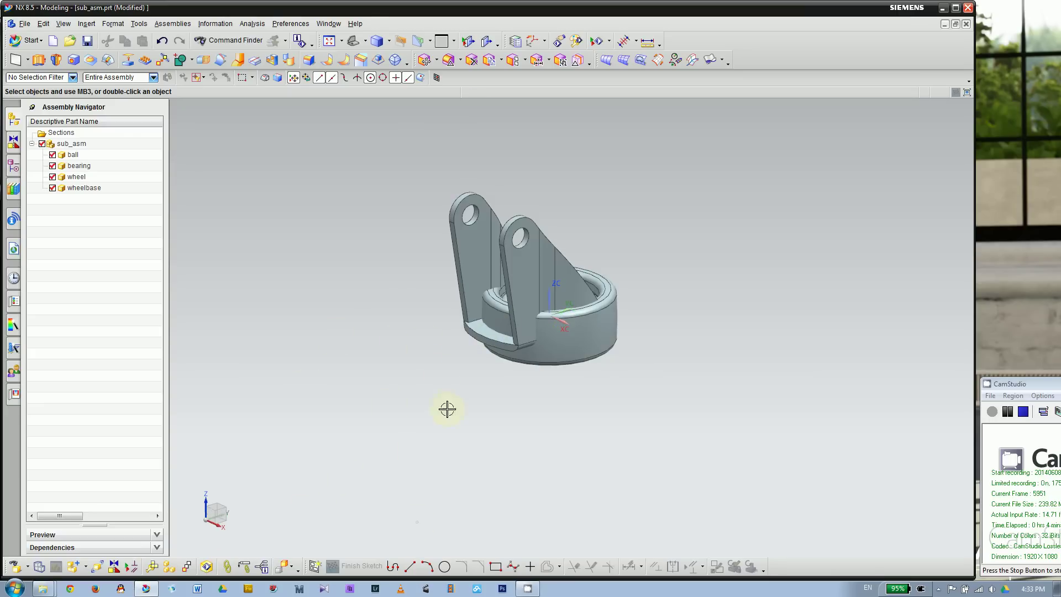
middle_click_drag(438, 381, 439, 439)
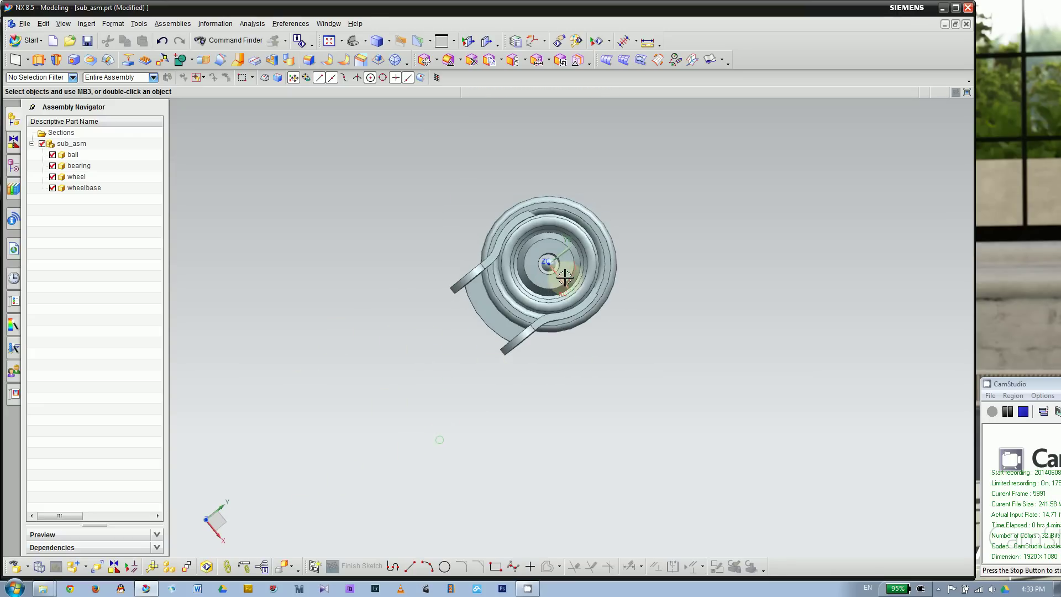
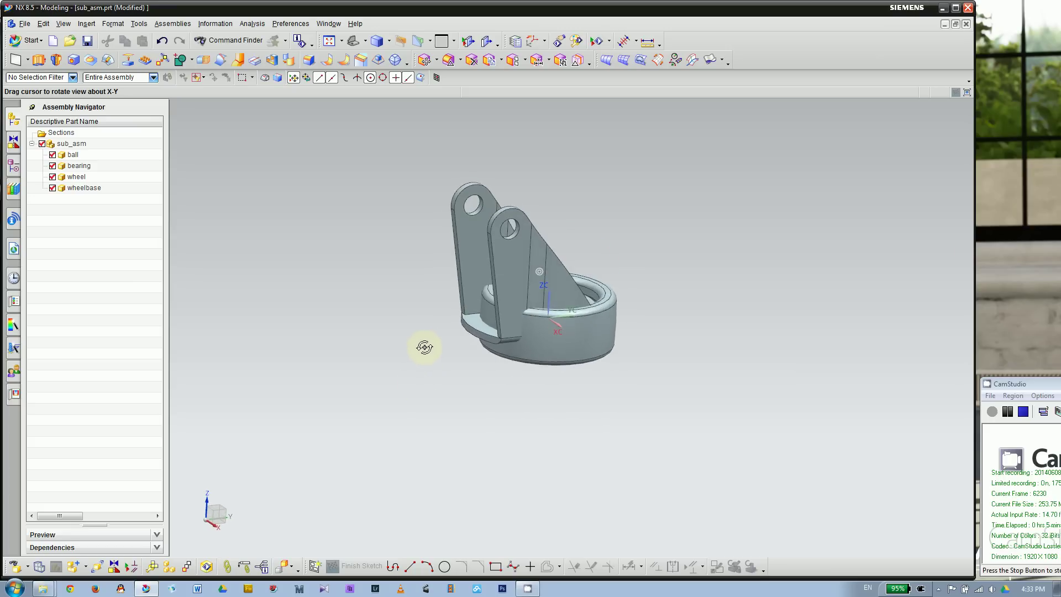
Turn the wheelbase upside down by rotating it about the YC axis with a Dynamic component move.
left_click(465, 213)
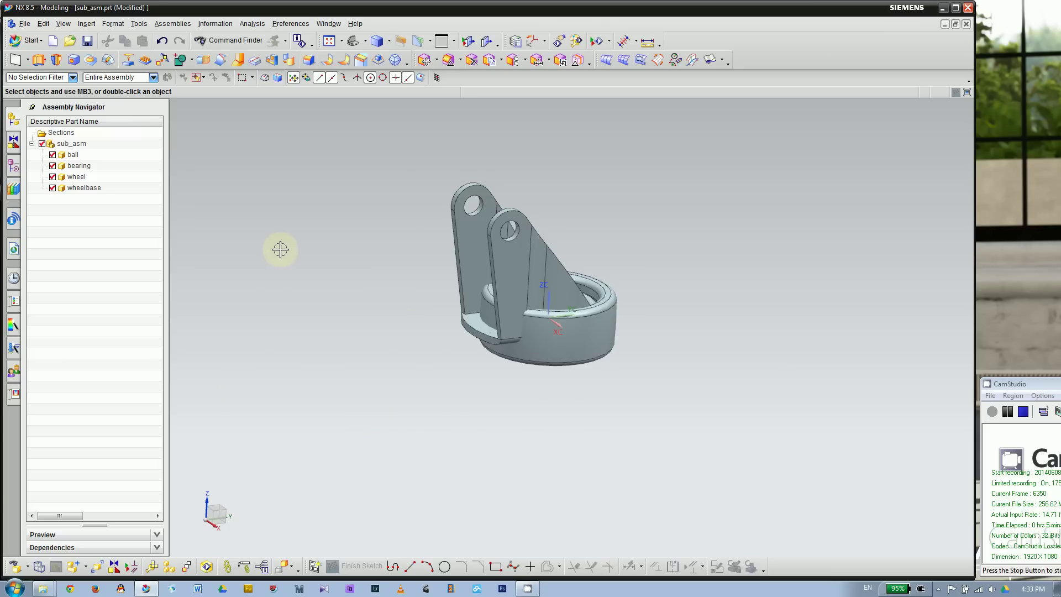
left_click(459, 219)
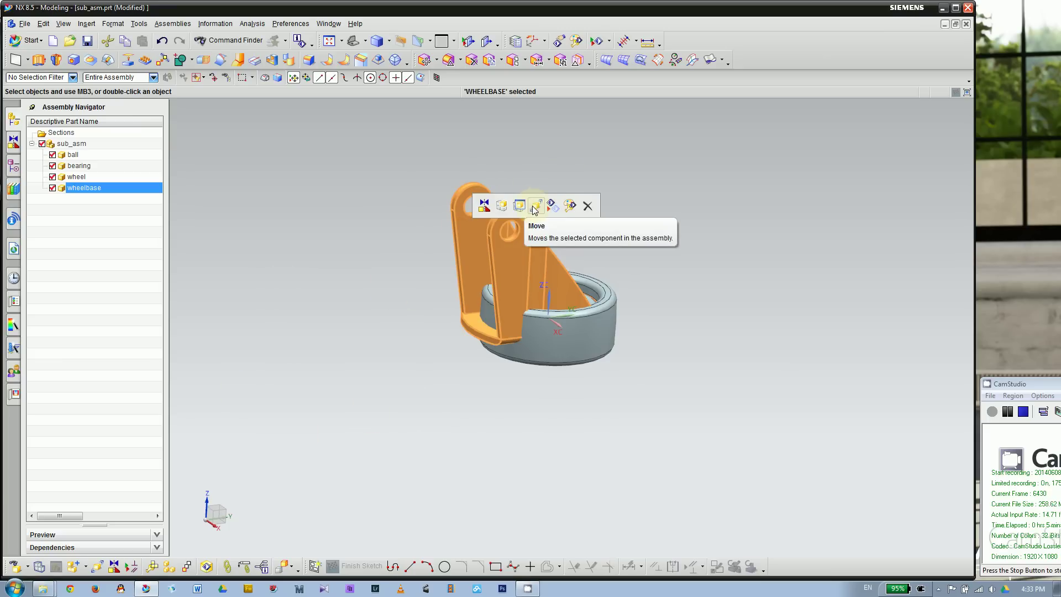
left_click(535, 207)
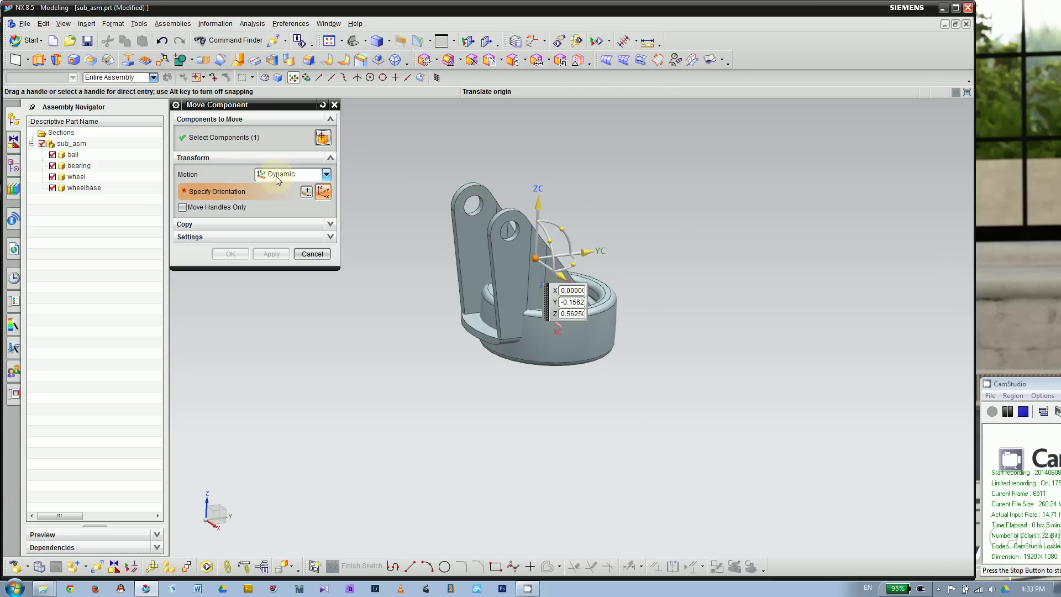
middle_click_drag(402, 378, 330, 376)
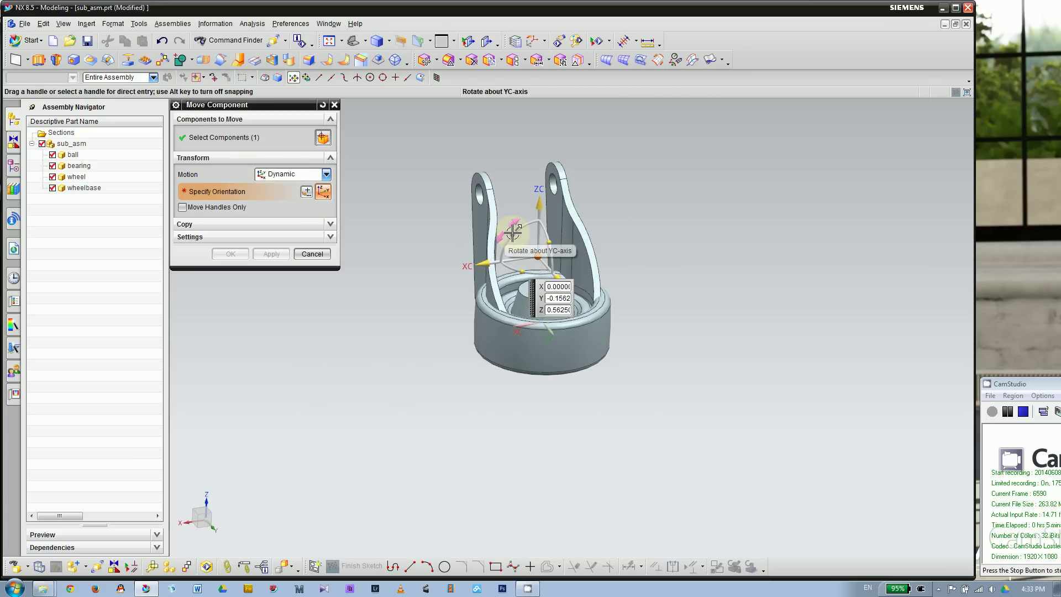
left_click_drag(512, 233, 734, 483)
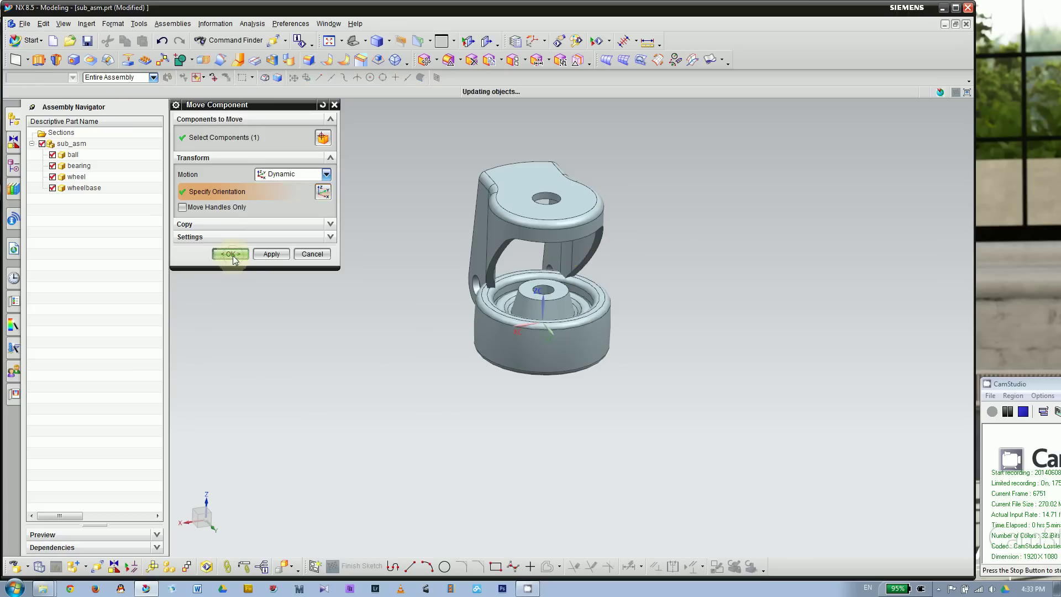
left_click(230, 254)
Set up a Point to Point move of the wheelbase, starting from the center of the hole in its flat plate.
middle_click_drag(356, 393, 407, 386)
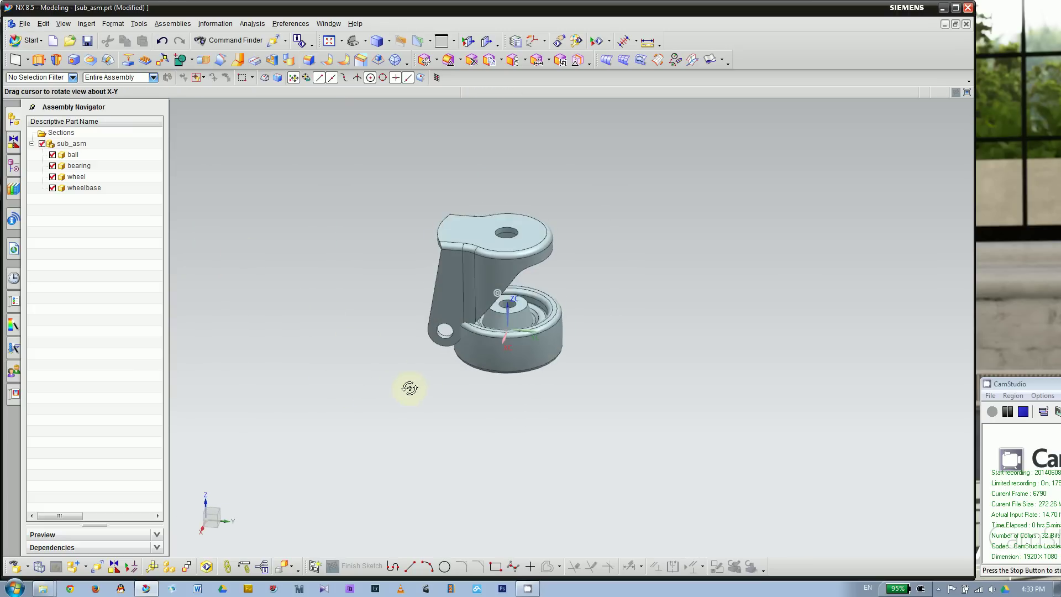
scroll(516, 229, "up", 3)
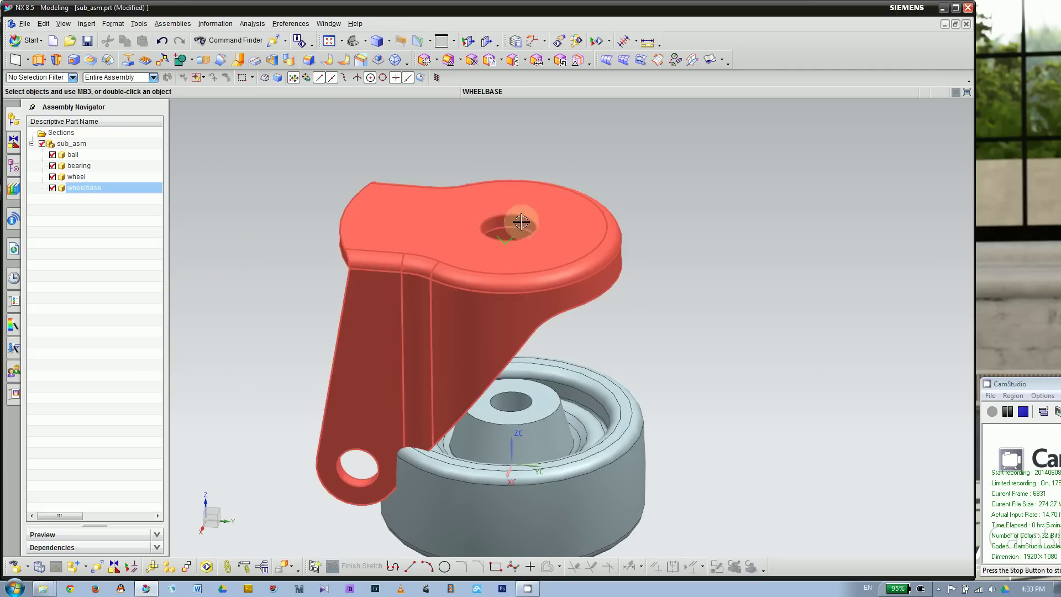
scroll(515, 229, "down", 3)
scroll(545, 232, "down", 1)
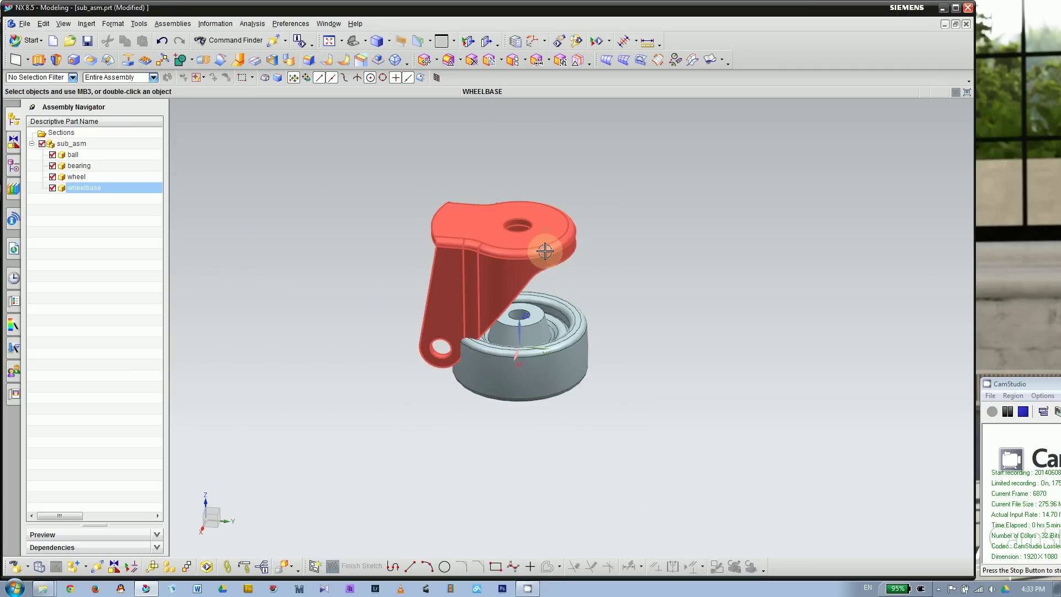
left_click(486, 241)
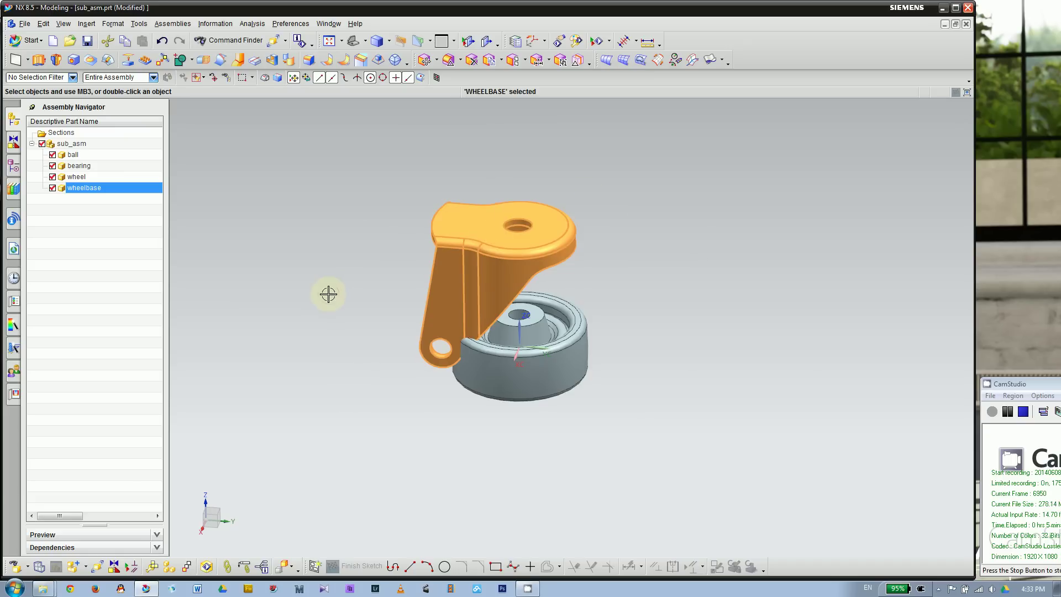
left_click(99, 567)
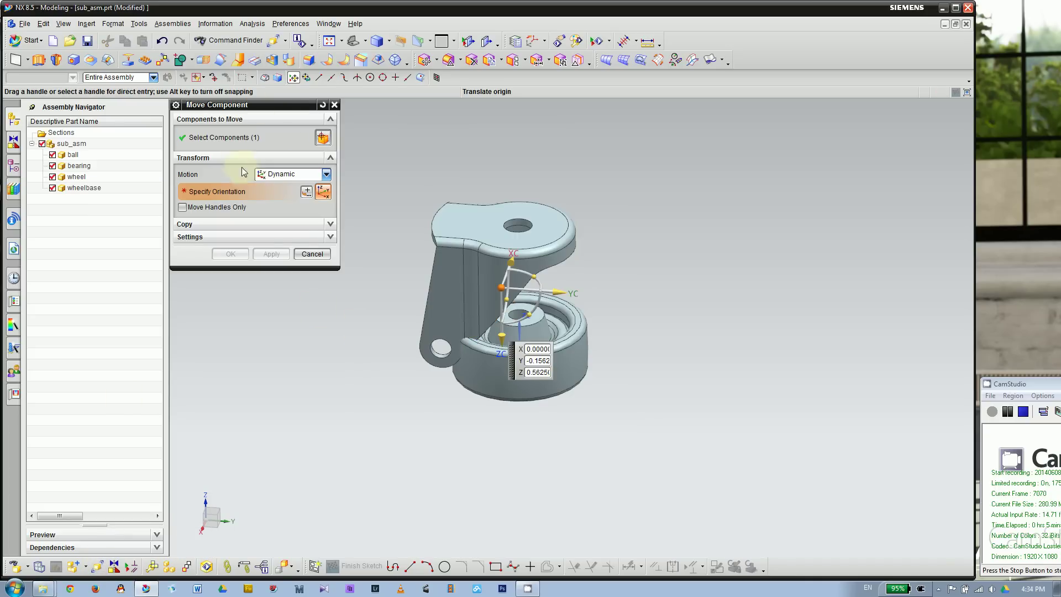
left_click(270, 176)
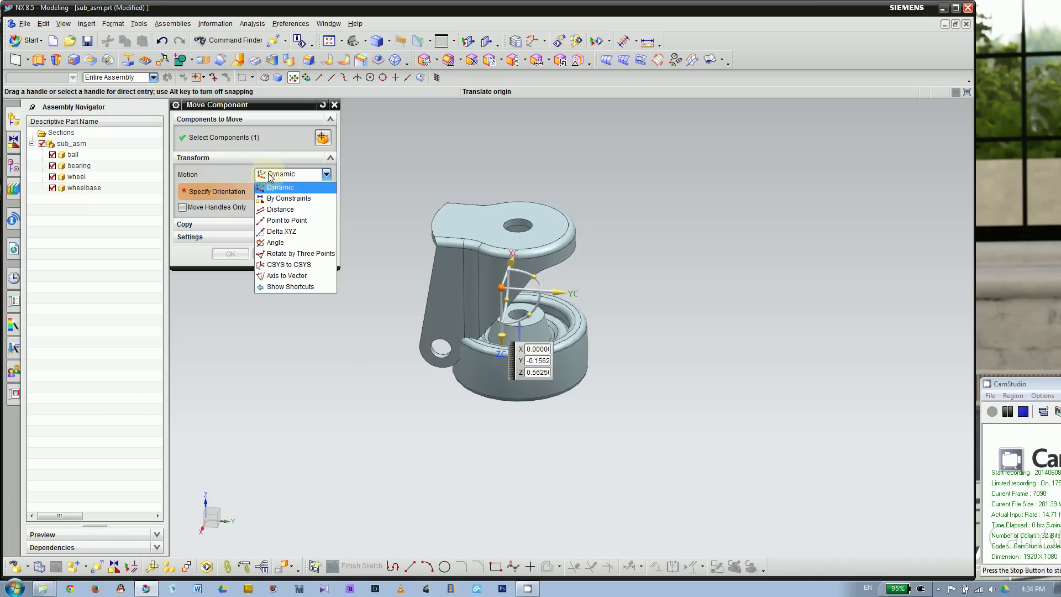
left_click(293, 220)
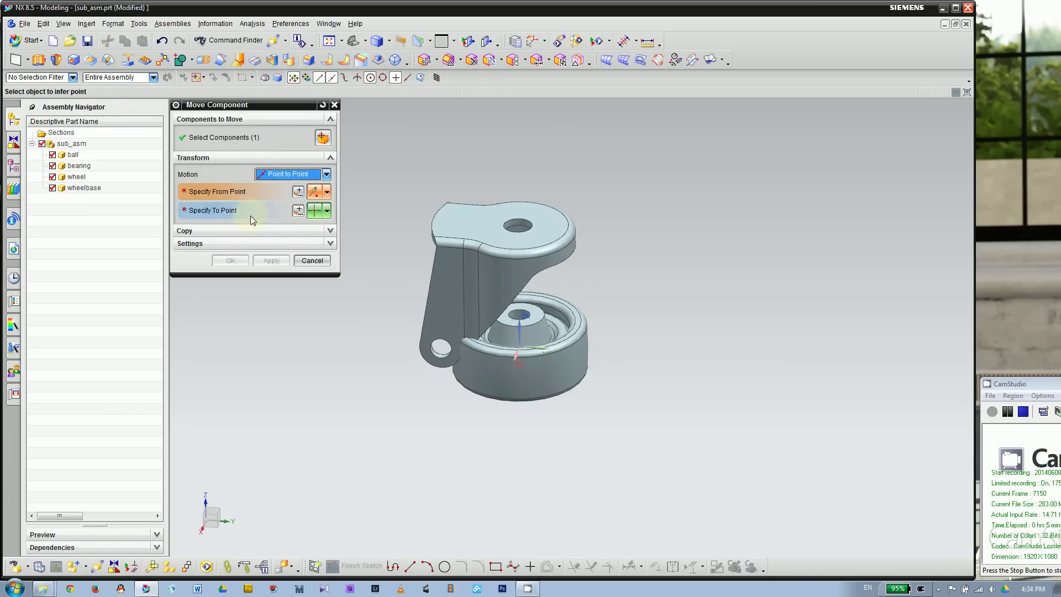
scroll(466, 157, "up", 3)
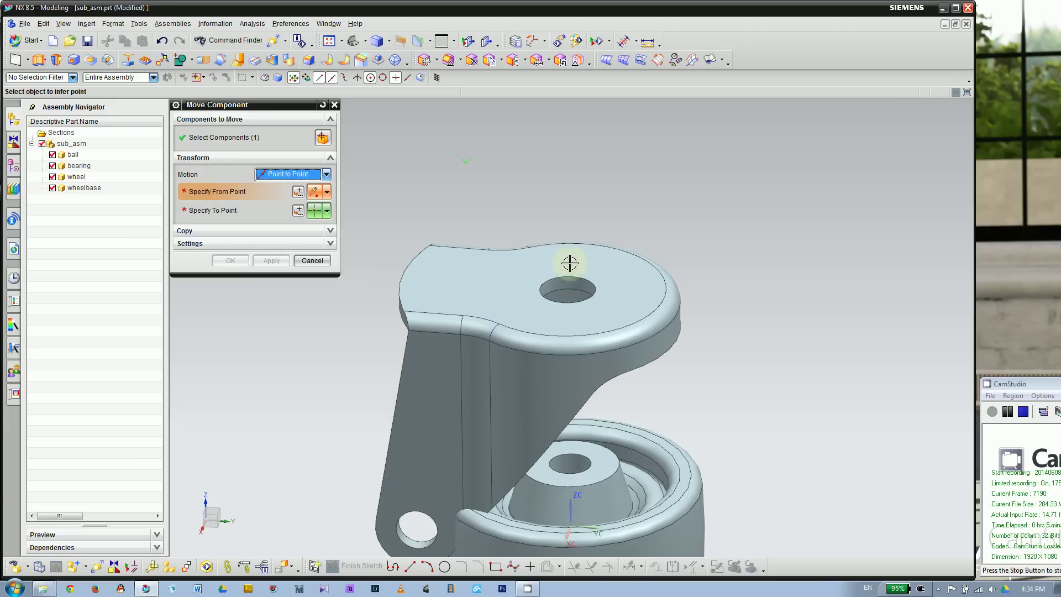
left_click(578, 277)
scroll(556, 263, "up", 3)
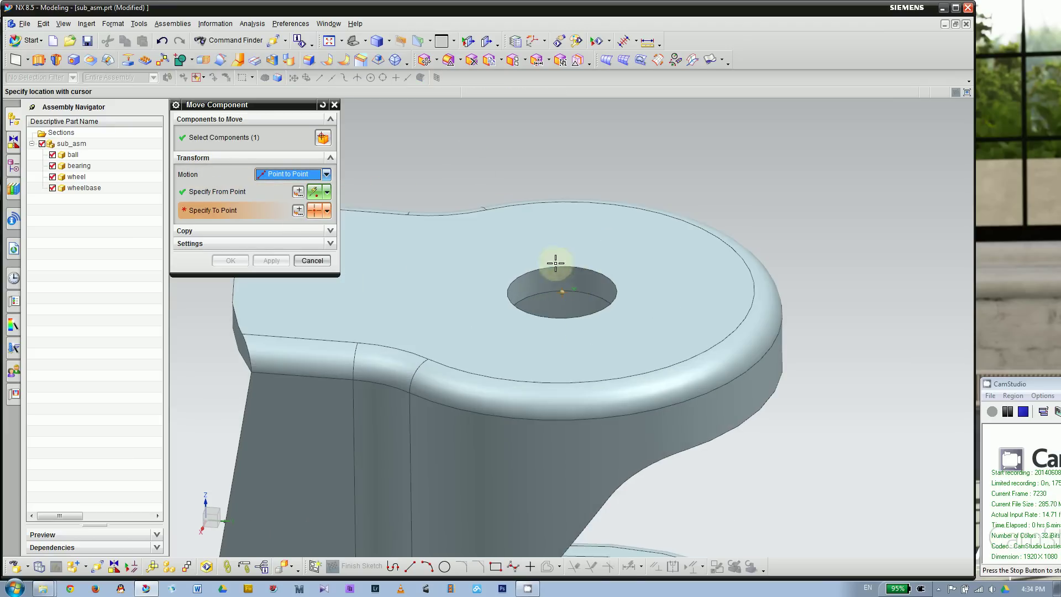
scroll(539, 210, "down", 2)
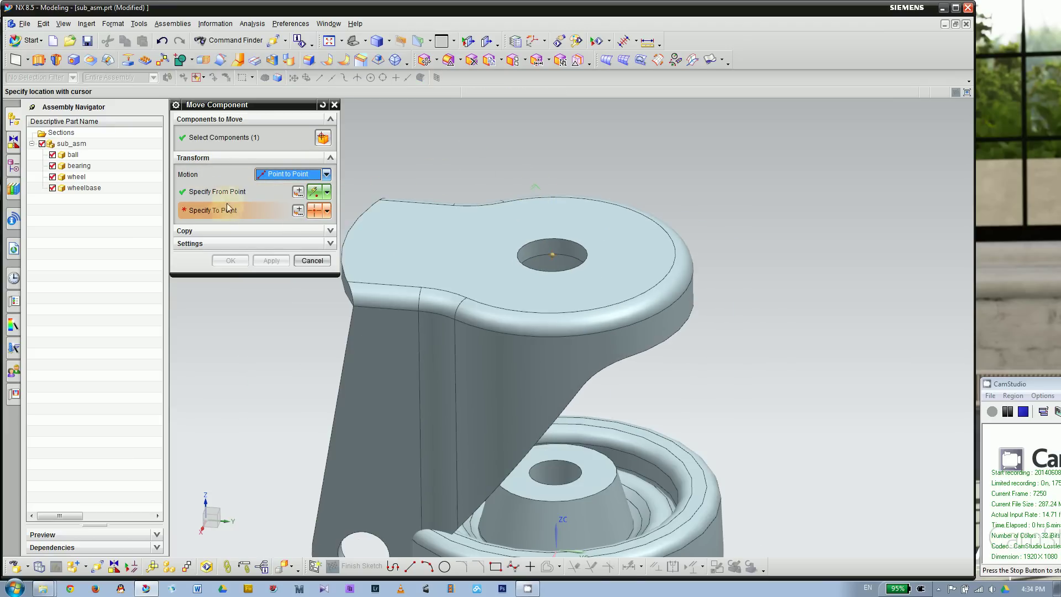
Use the absolute origin (0, 0, 0) as the destination point and complete the wheelbase move.
left_click(297, 210)
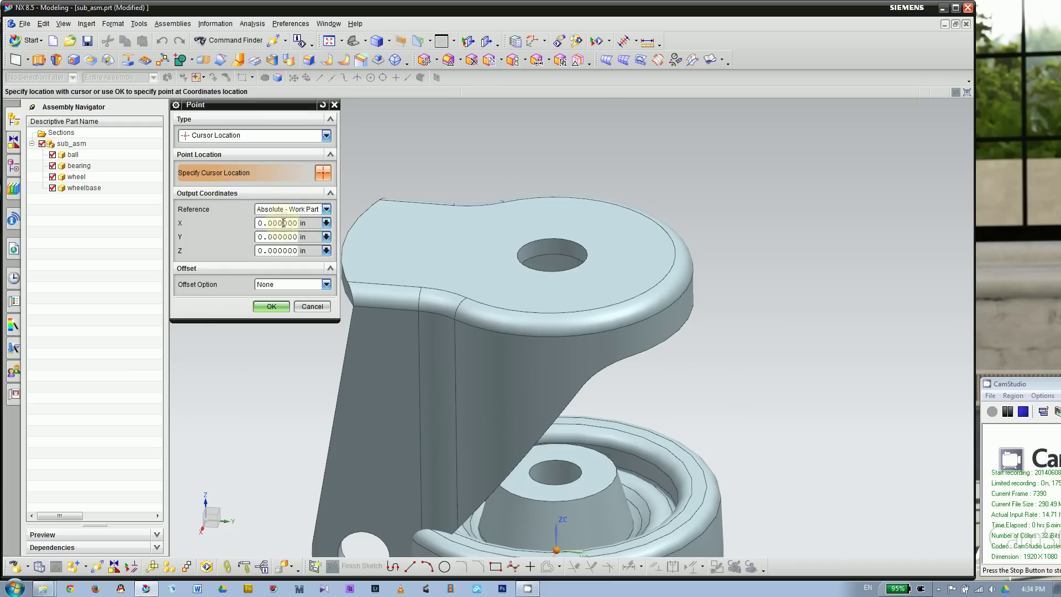
scroll(571, 189, "down", 2)
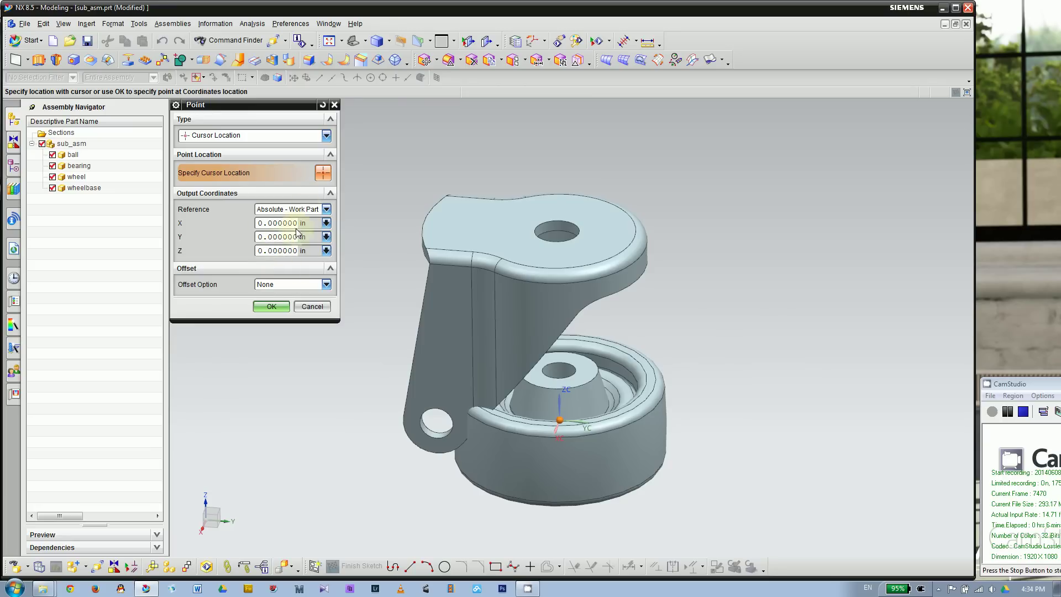
left_click(265, 309)
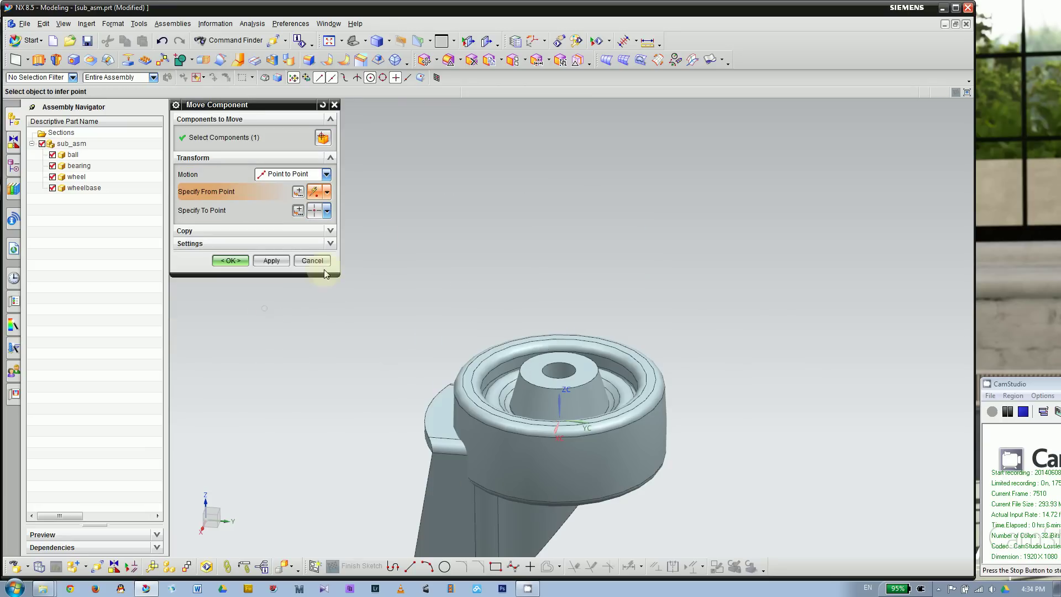
scroll(489, 177, "down", 2)
left_click(230, 260)
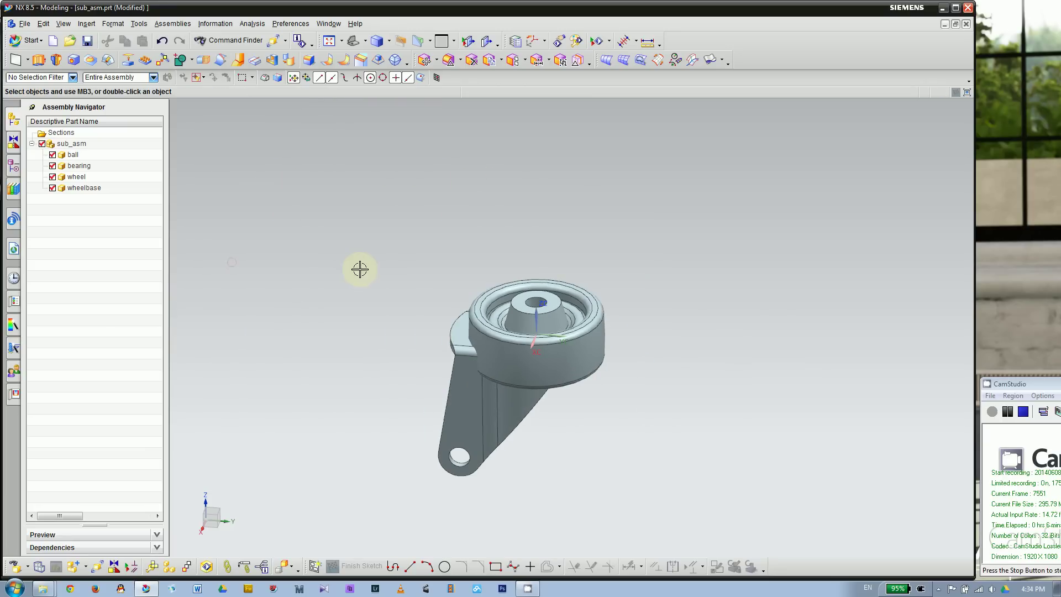
middle_click_drag(360, 267, 424, 237)
scroll(544, 282, "up", 3)
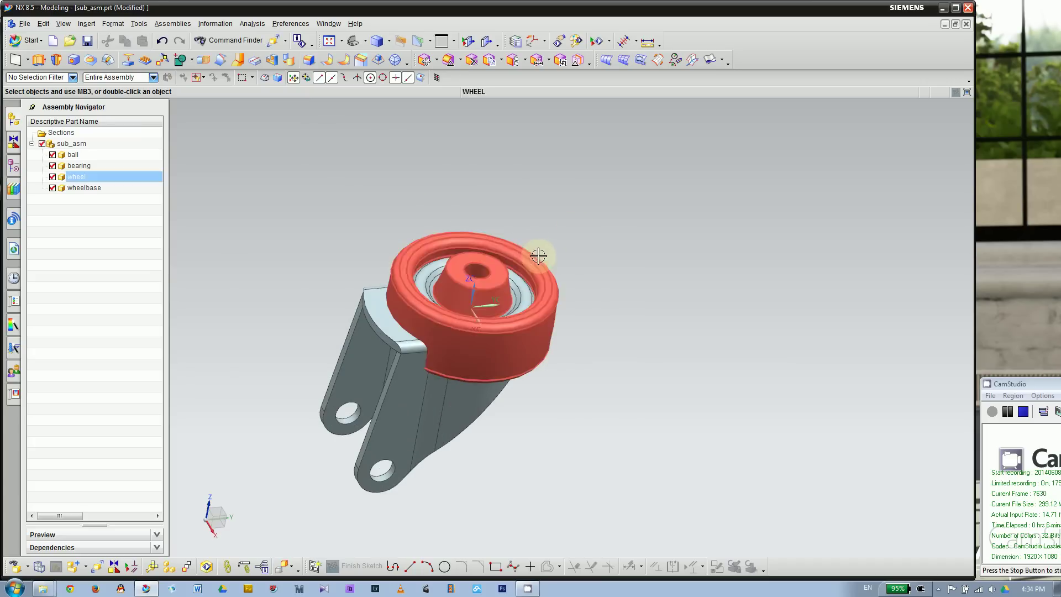
left_click(114, 568)
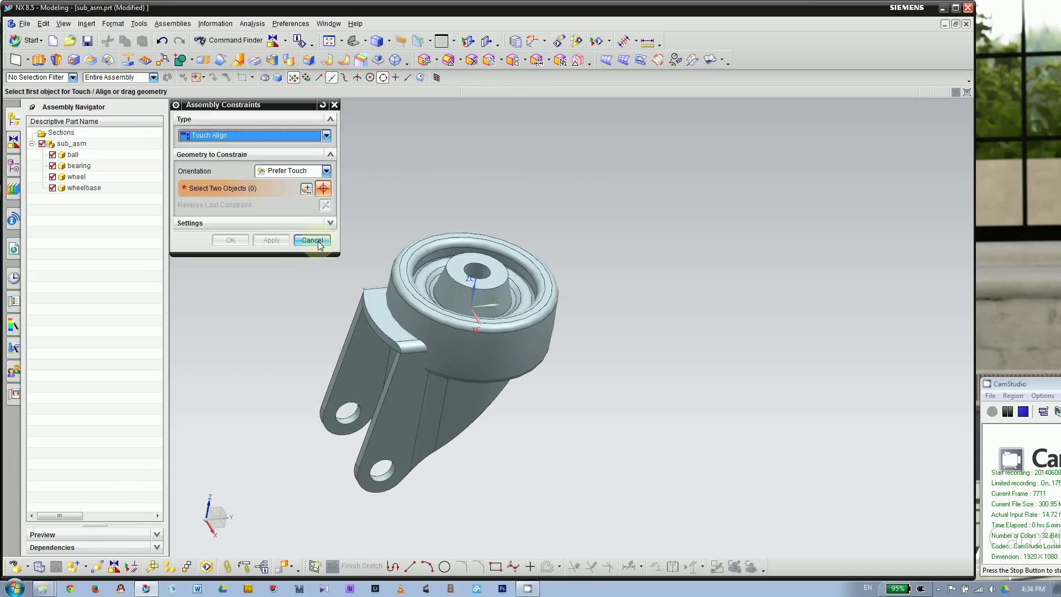
left_click(307, 238)
Apply a Fix assembly constraint to the wheelbase to lock it in place.
scroll(421, 371, "down", 3)
mouse_move(421, 371)
middle_mouse_down()
mouse_move(409, 350)
mouse_move(423, 368)
middle_mouse_up()
scroll(533, 348, "up", 2)
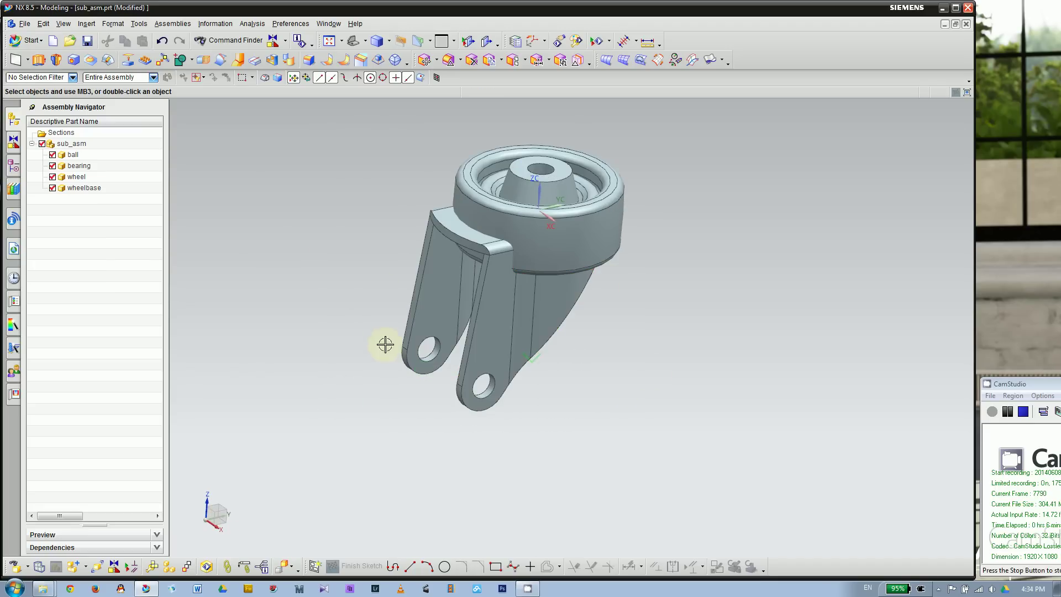
left_click(445, 296)
left_click(445, 296)
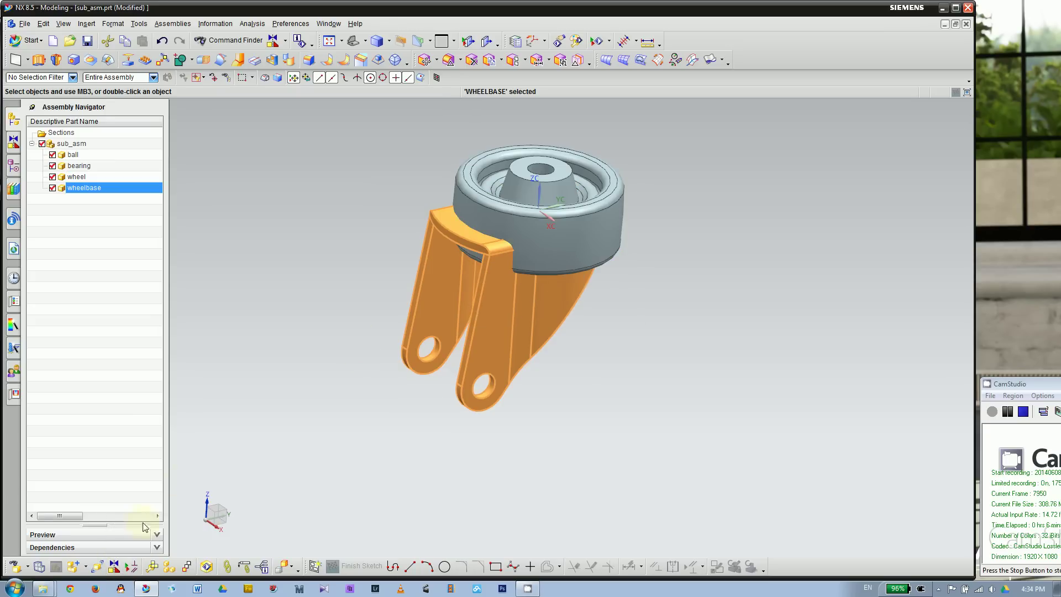
left_click(114, 566)
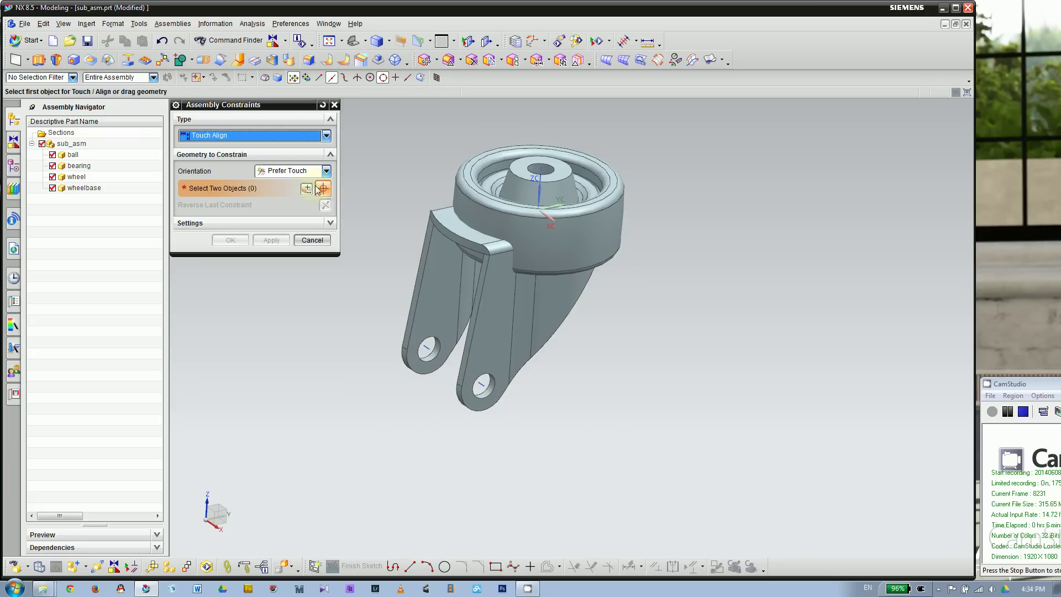
left_click(297, 138)
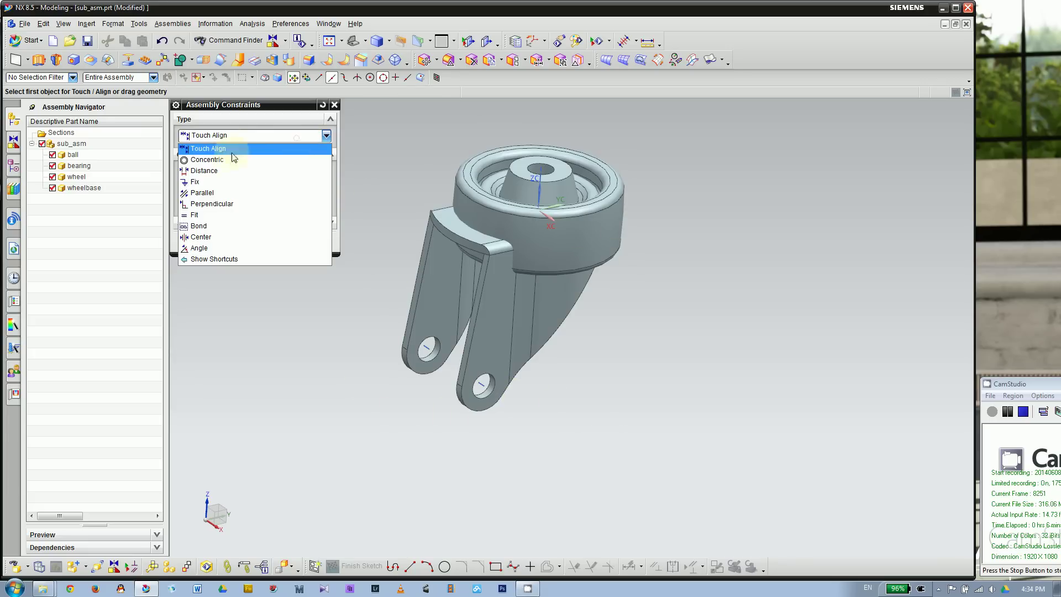
left_click(217, 182)
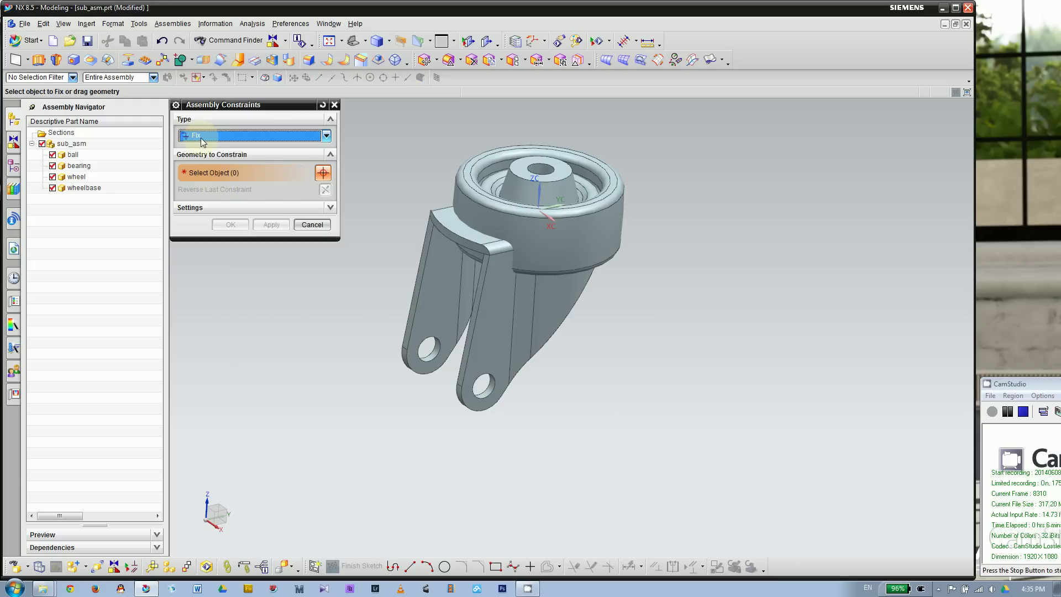
left_click(444, 298)
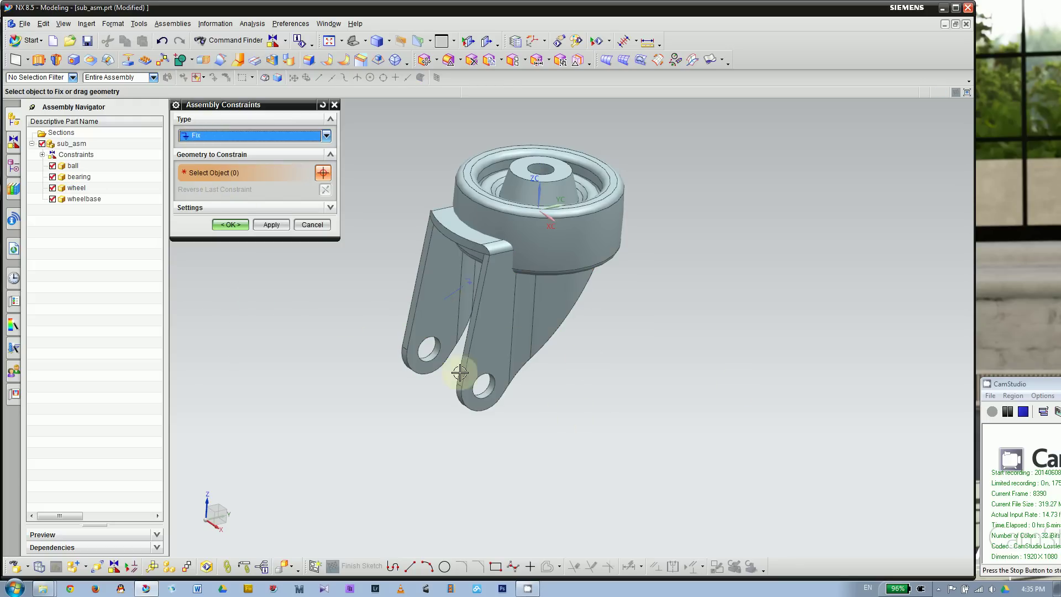
left_click(234, 226)
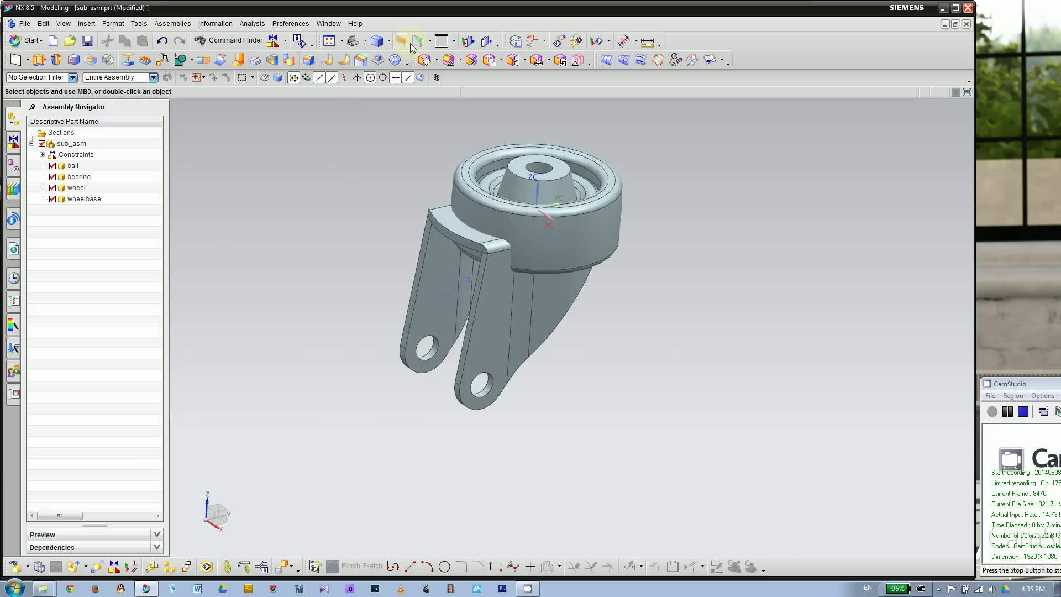
Change the graphics window background to the dark color and inspect the assembly from above.
left_click(453, 40)
left_click(459, 91)
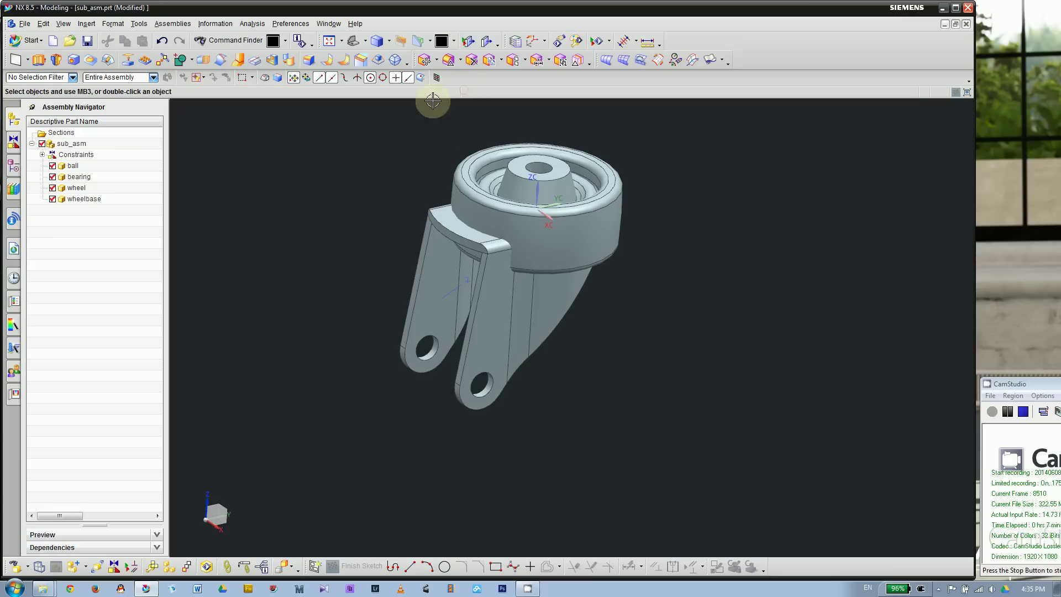
scroll(623, 230, "down", 3)
middle_click_drag(623, 231, 654, 216)
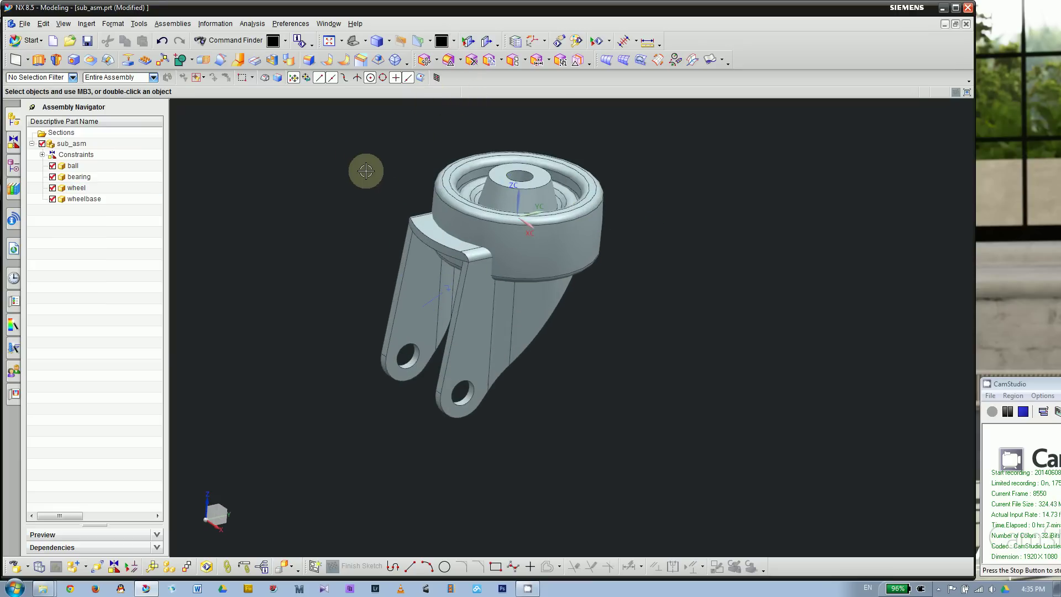
middle_click_drag(365, 171, 429, 172)
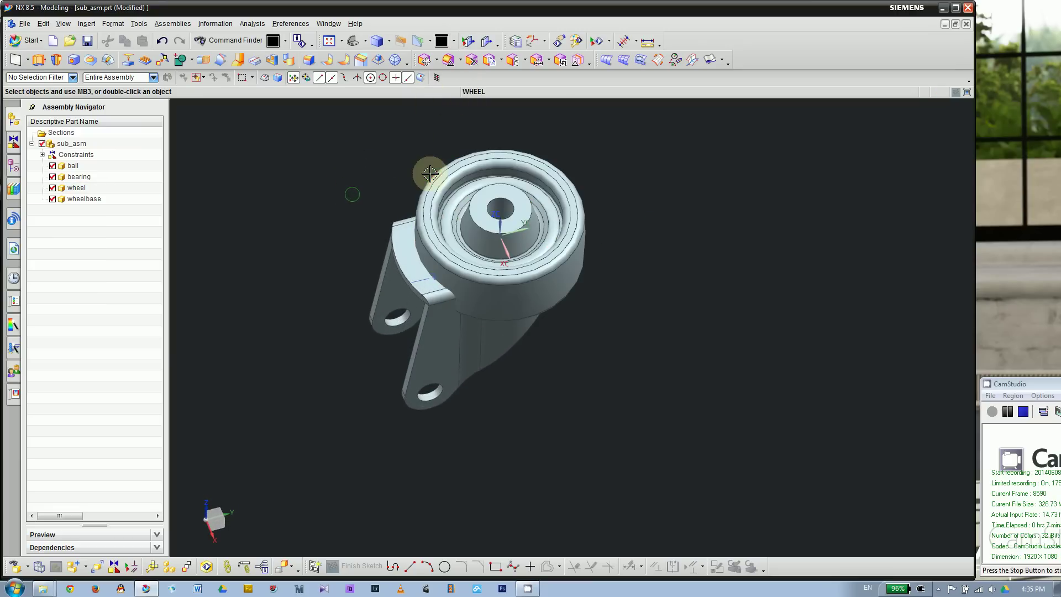
left_click(404, 246)
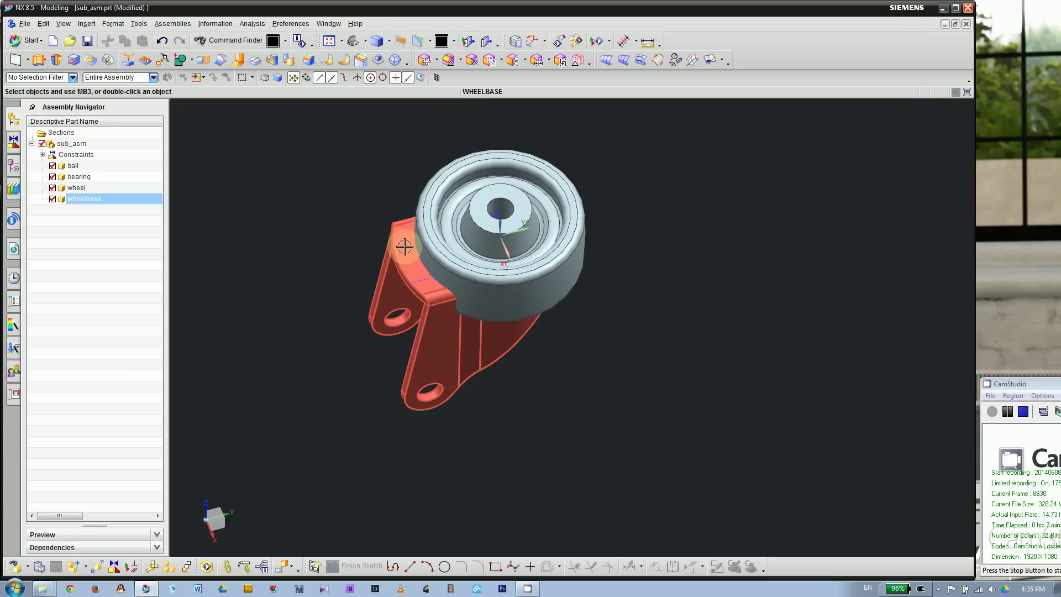
key("Escape")
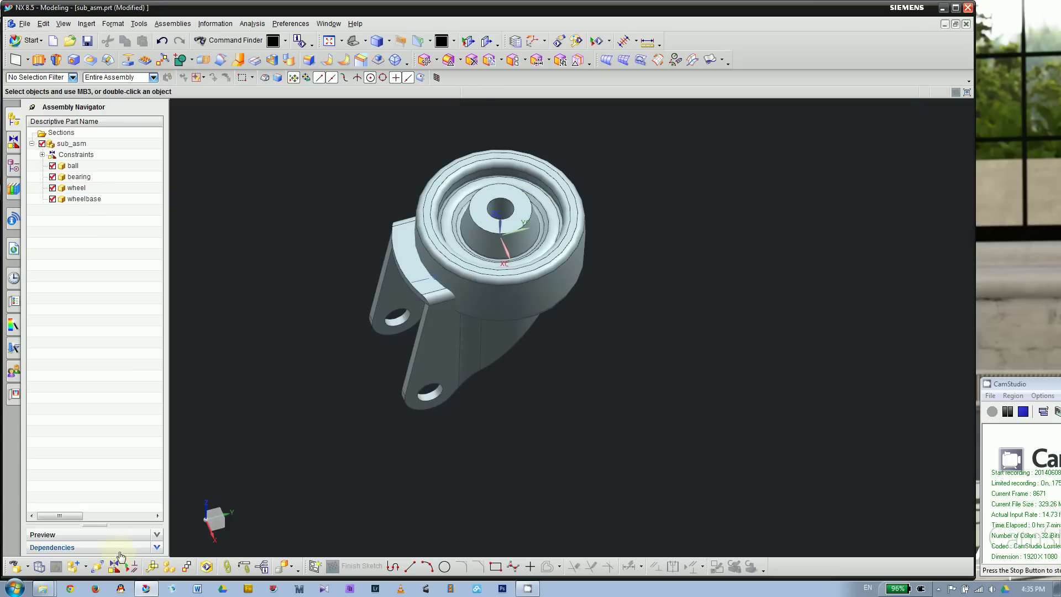
left_click(115, 567)
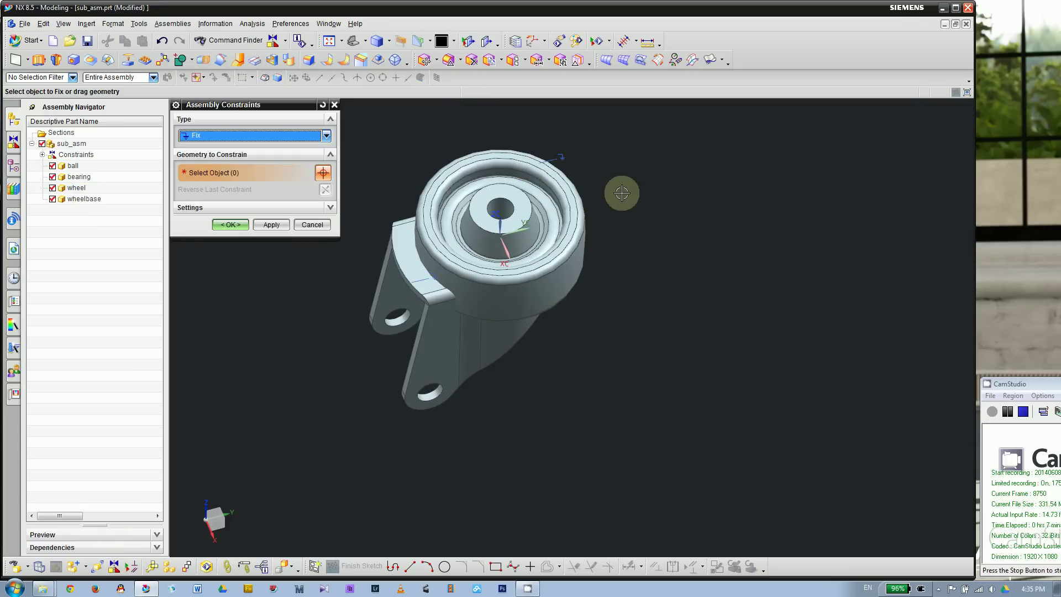
left_click(313, 225)
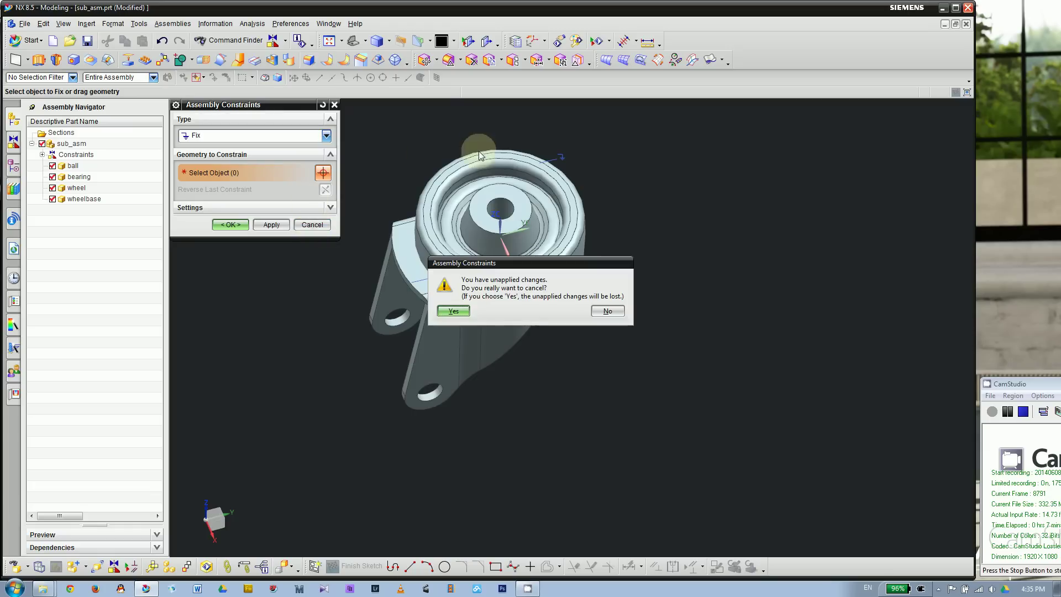
left_click(454, 311)
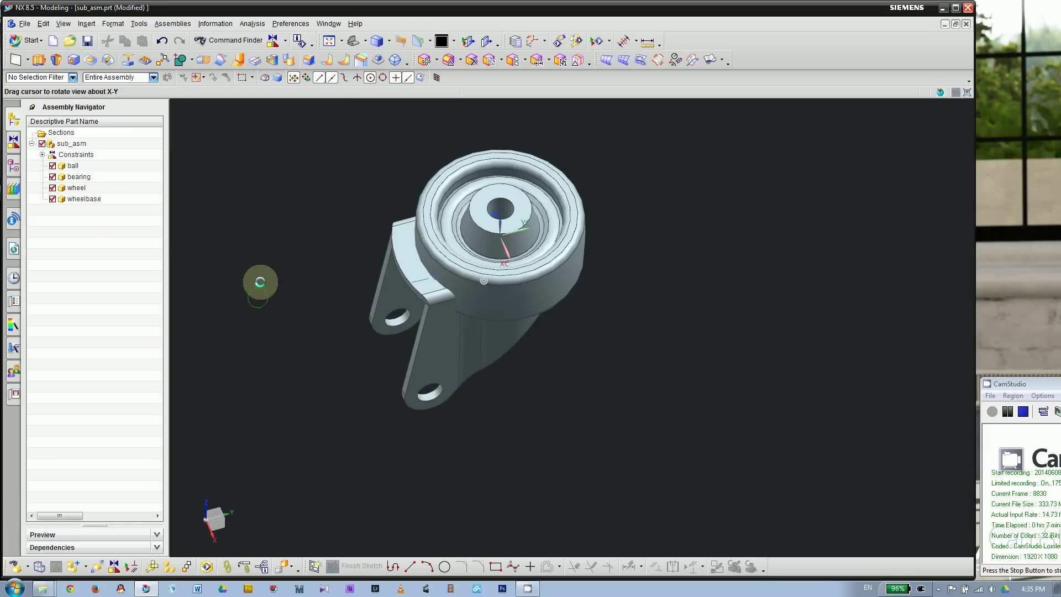
Start a Fit assembly constraint with the cylindrical face of the wheel's center bore as the first object.
middle_click_drag(256, 291, 502, 237)
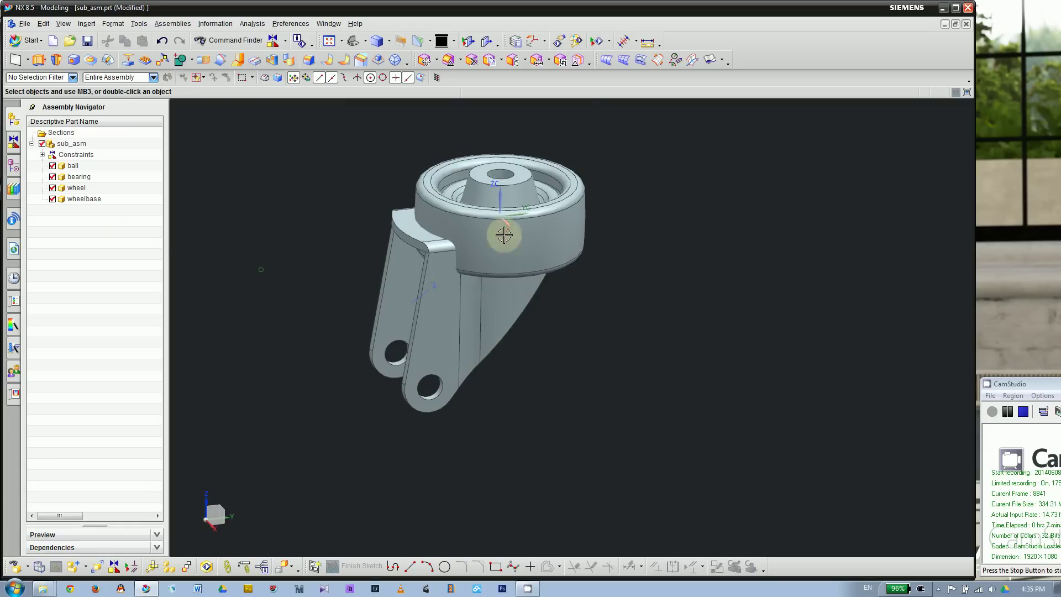
left_click(569, 226)
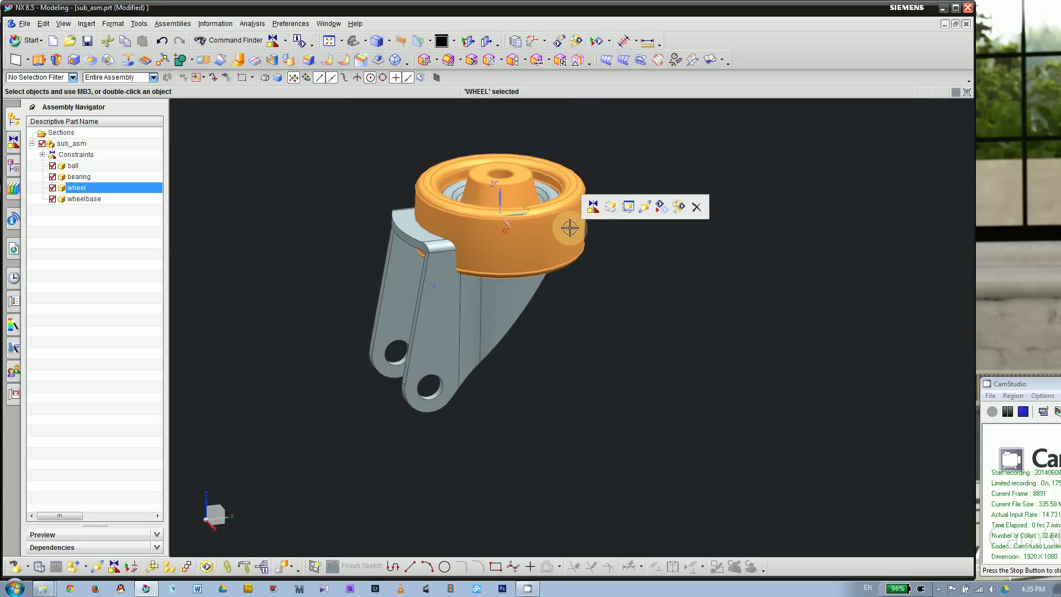
left_click(593, 207)
left_click(266, 137)
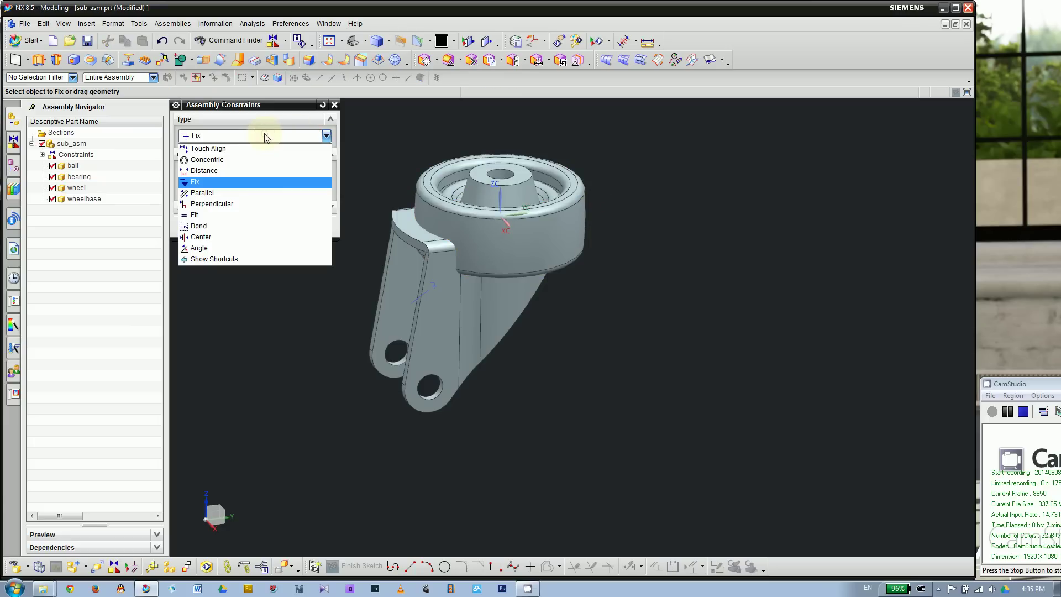
left_click(197, 215)
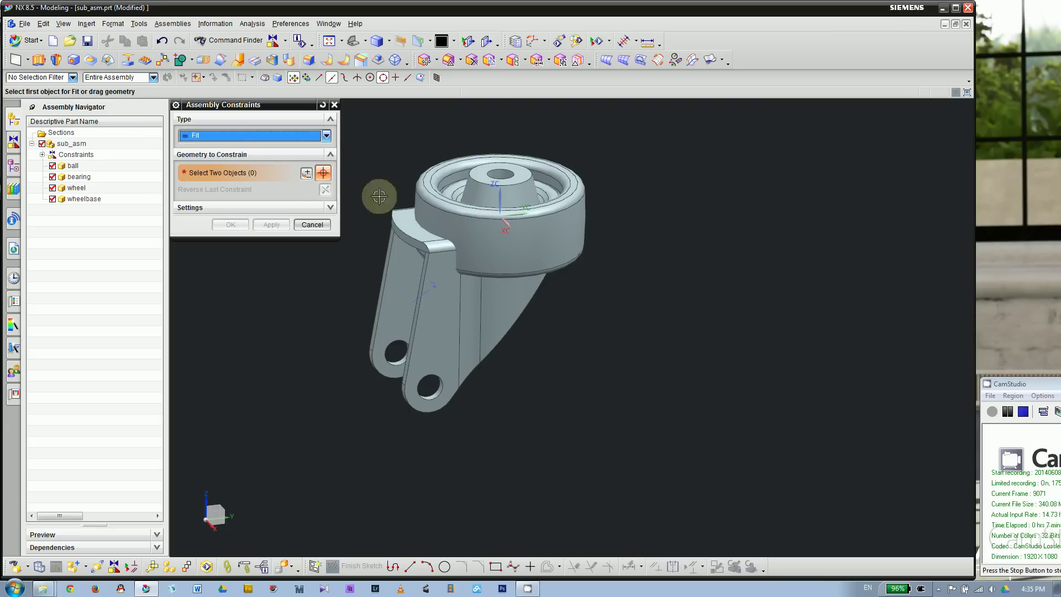
scroll(501, 191, "up", 3)
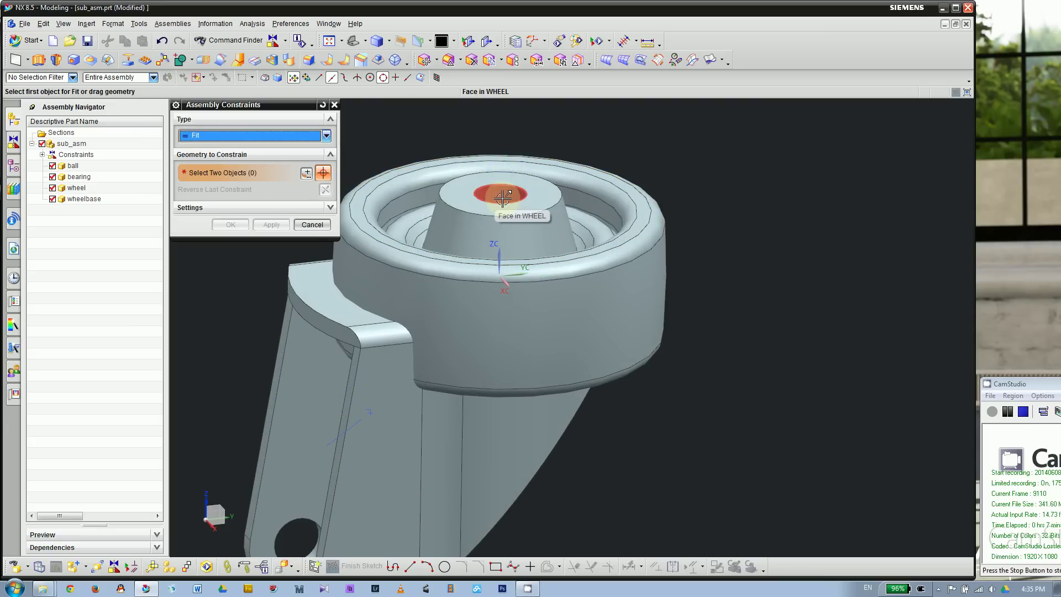
left_click(504, 191)
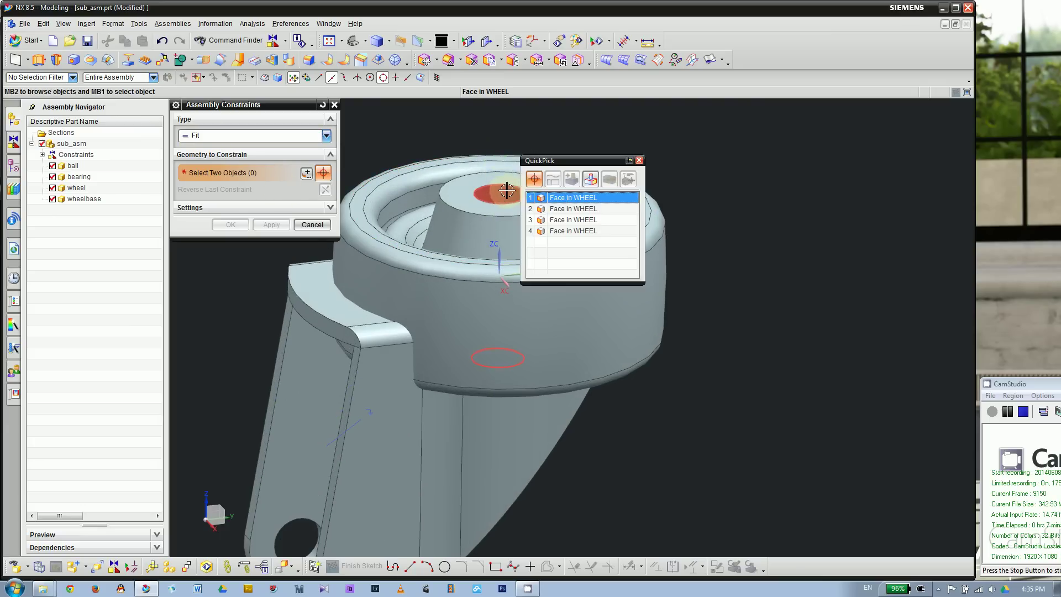
left_click(572, 211)
Fit the wheel's bore to the axle hole in the wheelbase arm and accept the constraint.
scroll(773, 166, "down", 3)
scroll(600, 322, "up", 6)
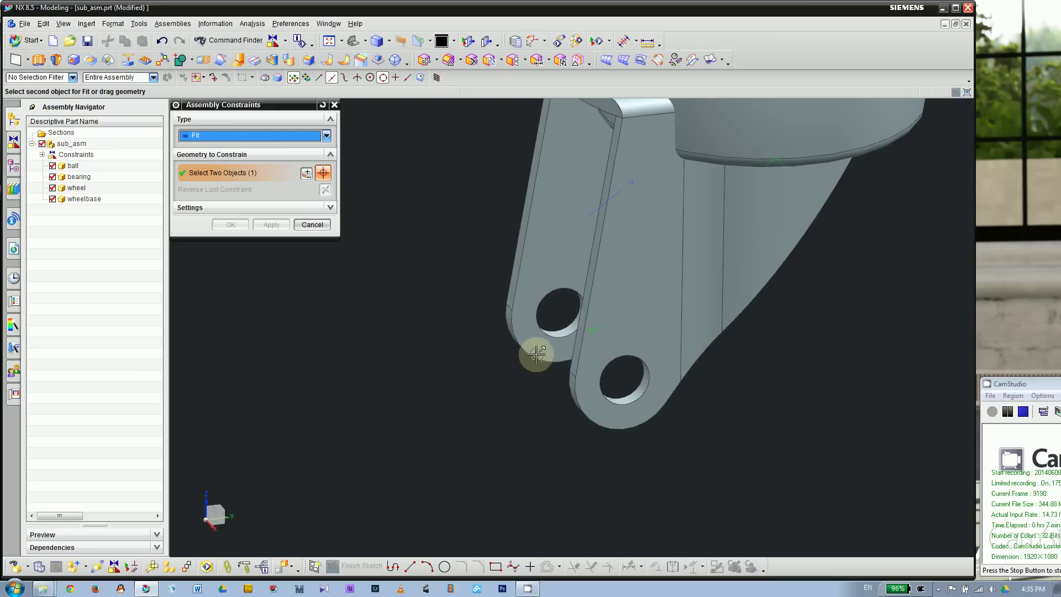
left_click(563, 326)
scroll(516, 338, "down", 5)
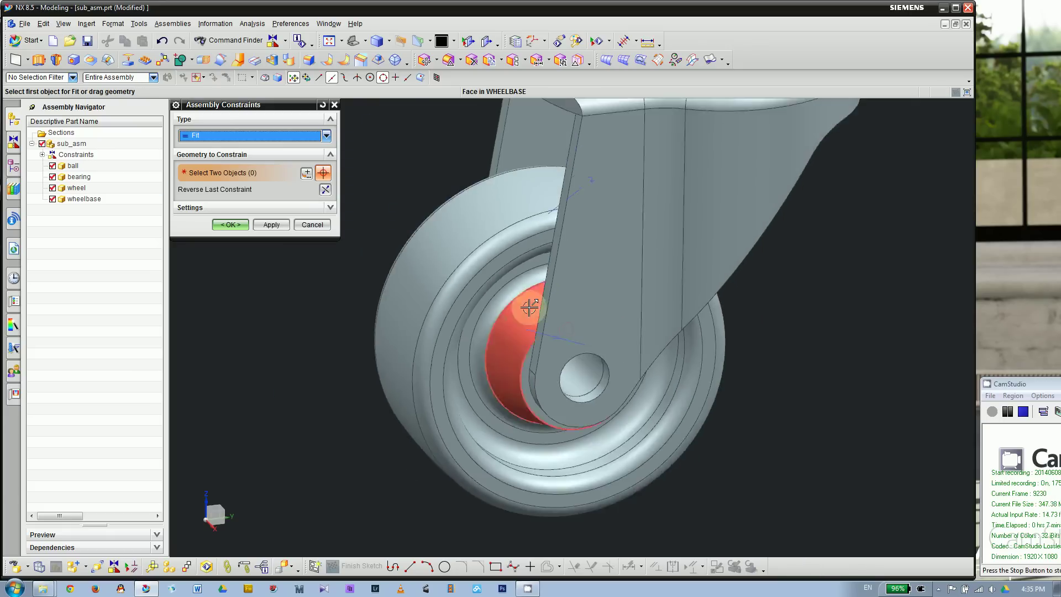
middle_click_drag(332, 353, 367, 359)
left_click(230, 225)
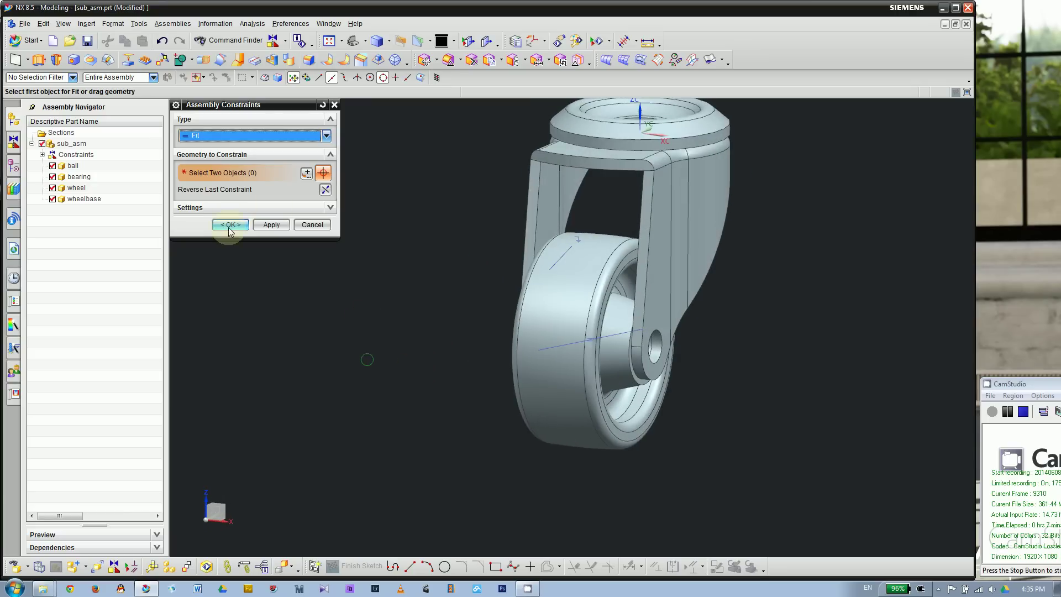
Move the wheel with Dynamic motion along its axle axis, out sideways from between the wheelbase arms.
scroll(307, 289, "down", 2)
scroll(635, 339, "up", 3)
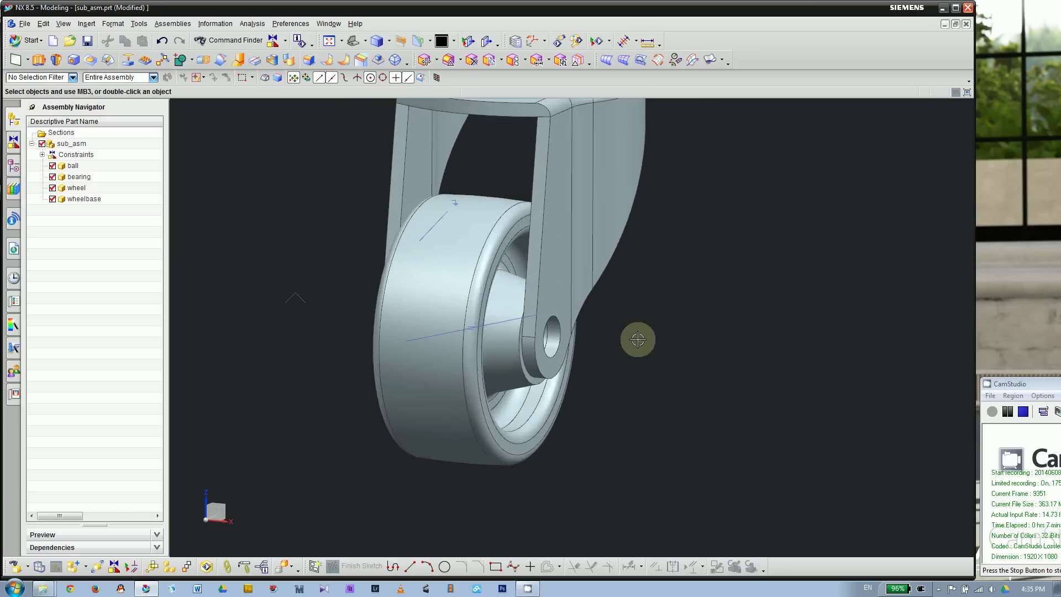
scroll(406, 268, "down", 3)
left_click(434, 359)
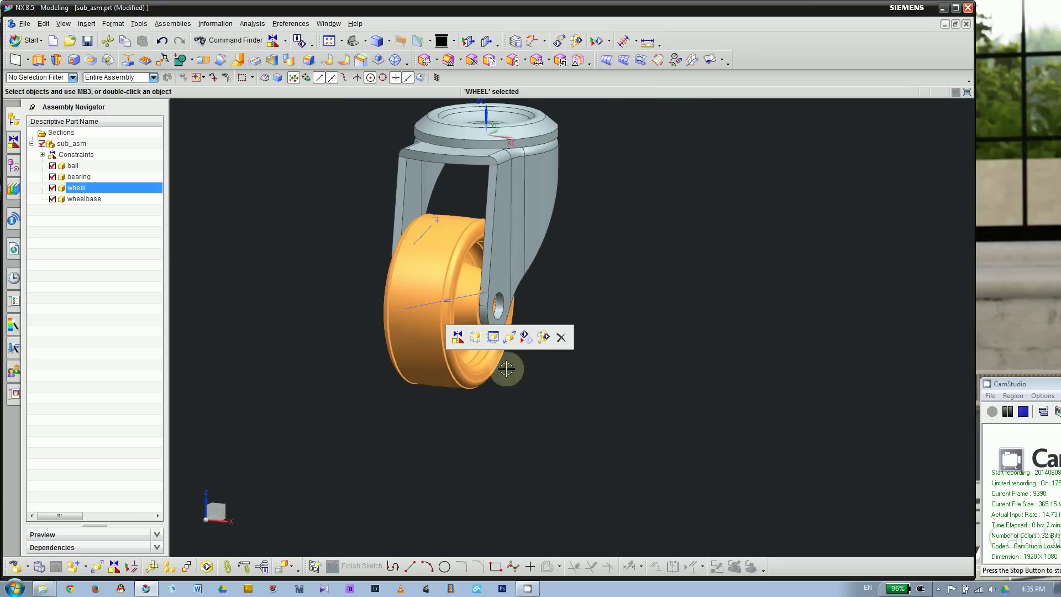
key("ctrl+shift+m")
middle_click_drag(613, 337, 670, 380)
left_click(298, 174)
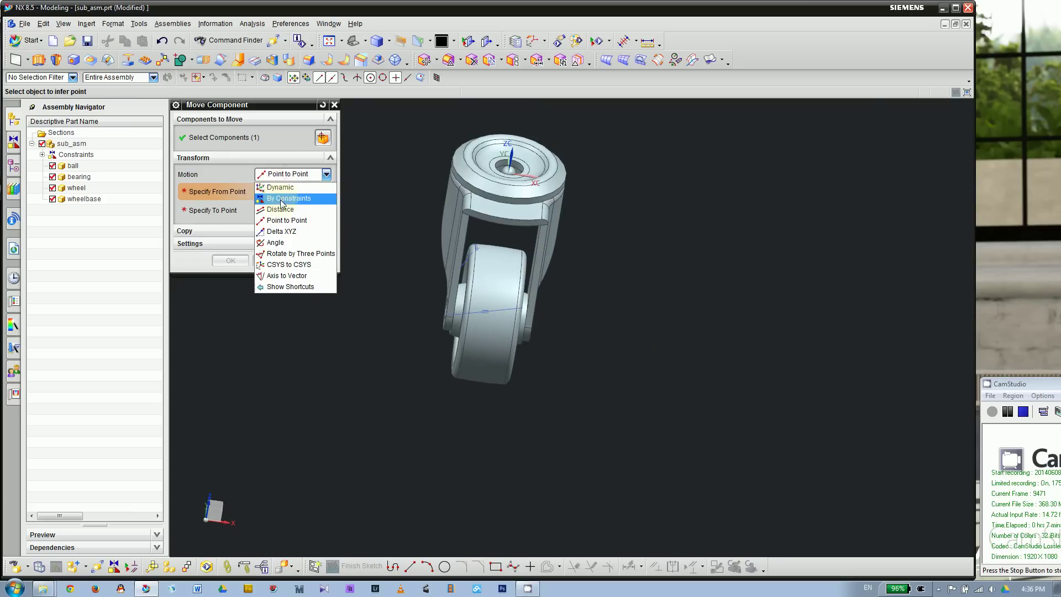
left_click(283, 190)
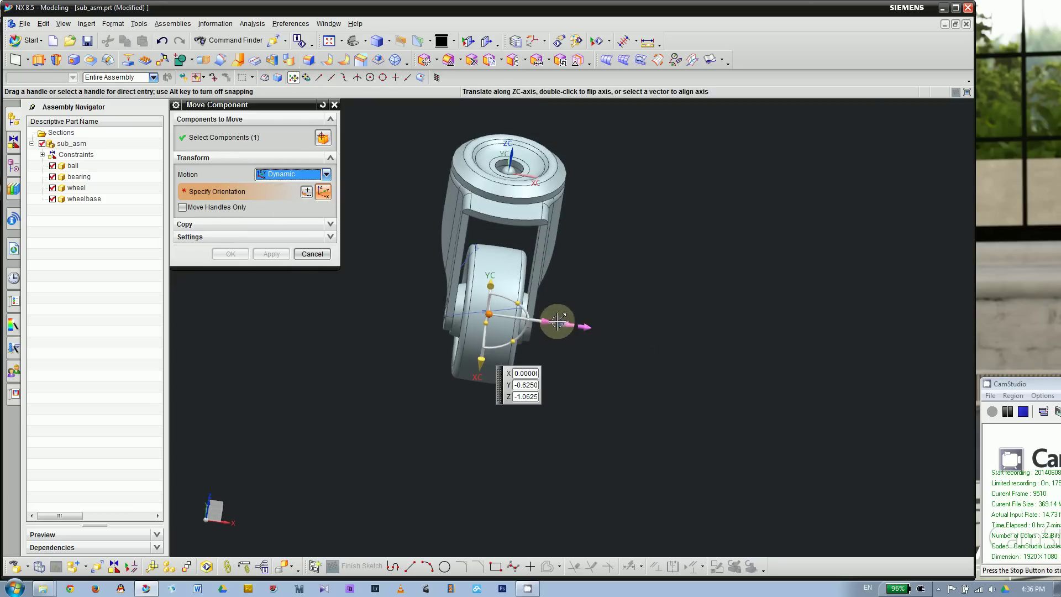
left_click_drag(561, 326, 644, 402)
middle_click_drag(643, 401, 596, 376)
Try to move the wheel along its other two axes, and finish the component move.
left_click(558, 325)
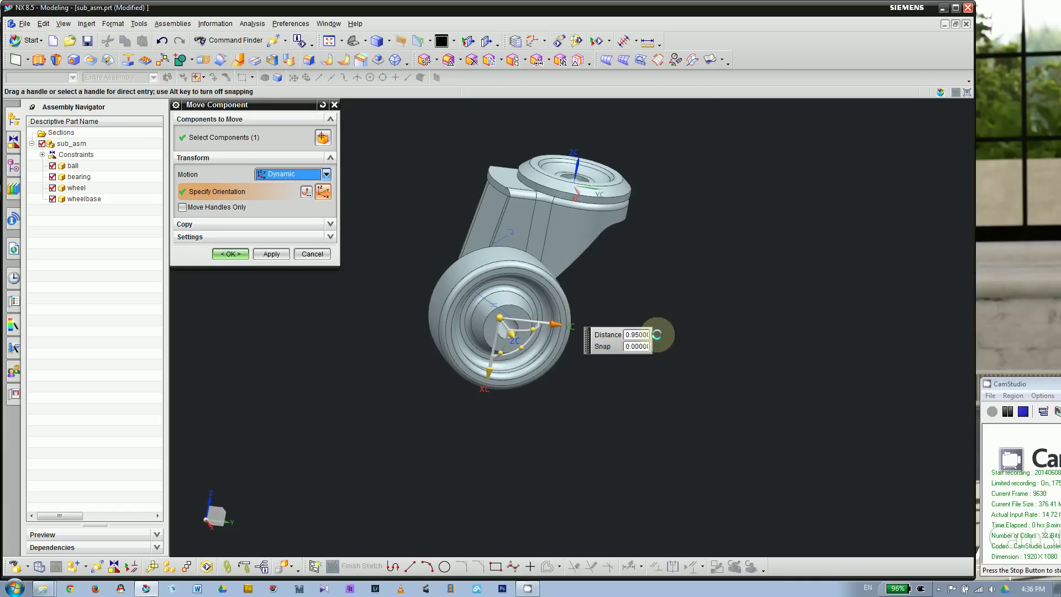
left_click(502, 354)
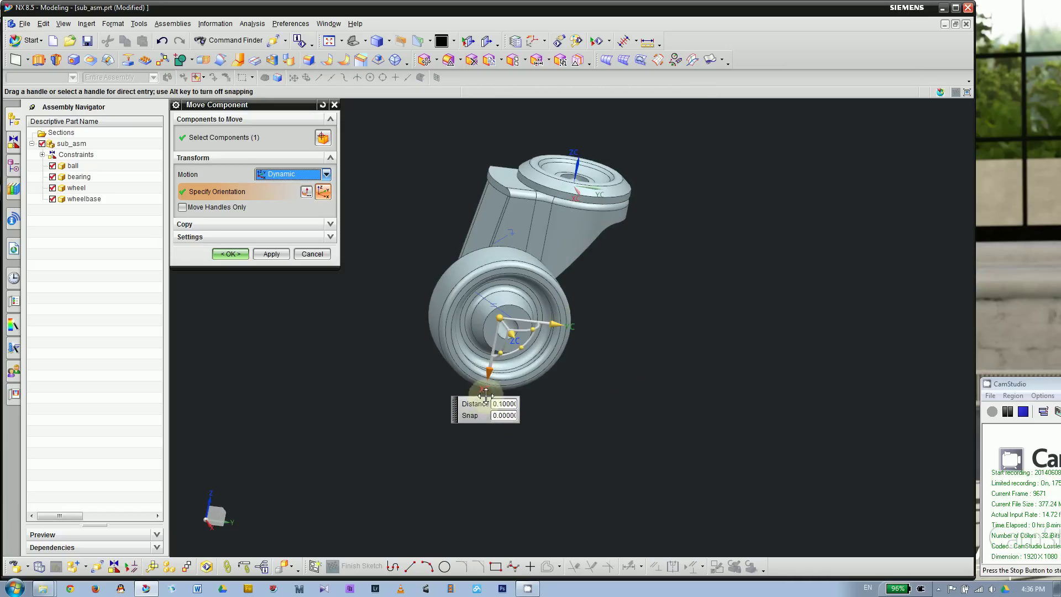
left_click(230, 254)
Apply a Touch Align constraint between the wheel's hub end face and the inner face of the wheelbase arm, with Prefer Touch orientation.
middle_click_drag(322, 288, 396, 303)
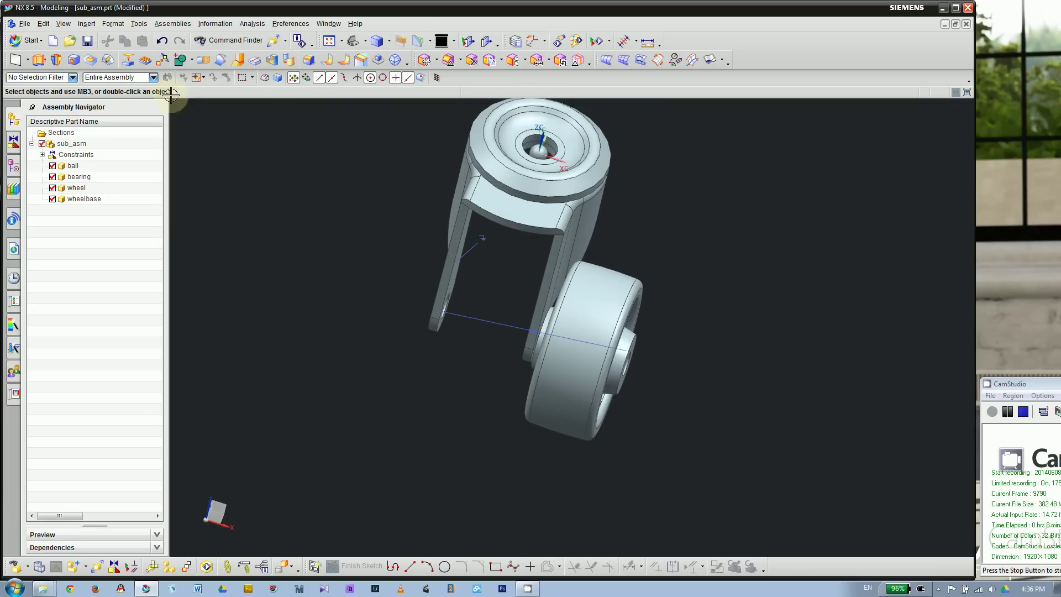
left_click(115, 564)
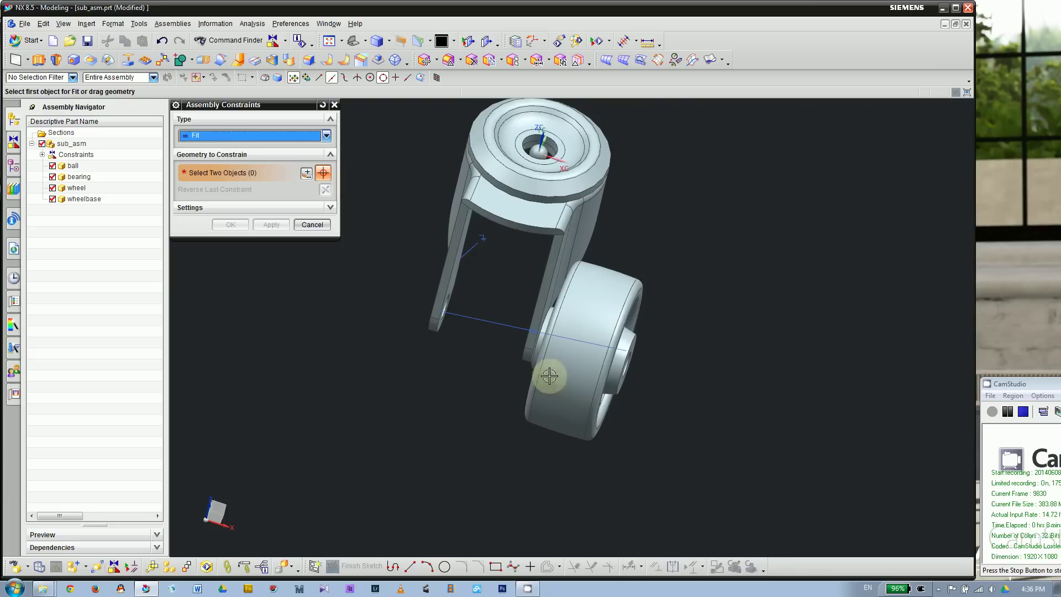
left_click(208, 135)
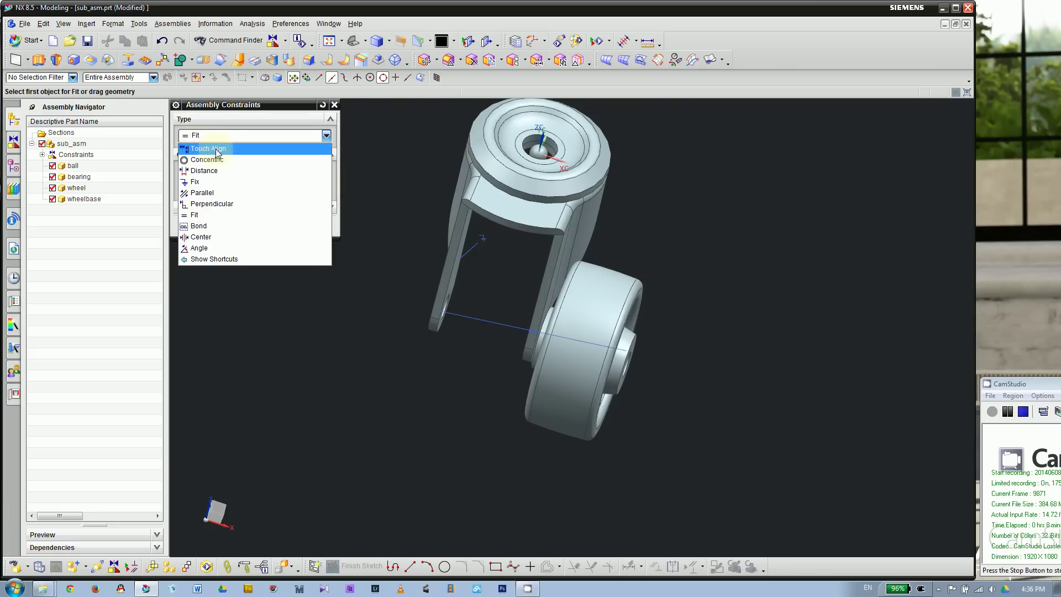
left_click(217, 149)
mouse_move(433, 395)
middle_mouse_down()
mouse_move(436, 374)
mouse_move(421, 381)
mouse_move(417, 370)
mouse_move(420, 380)
middle_mouse_up()
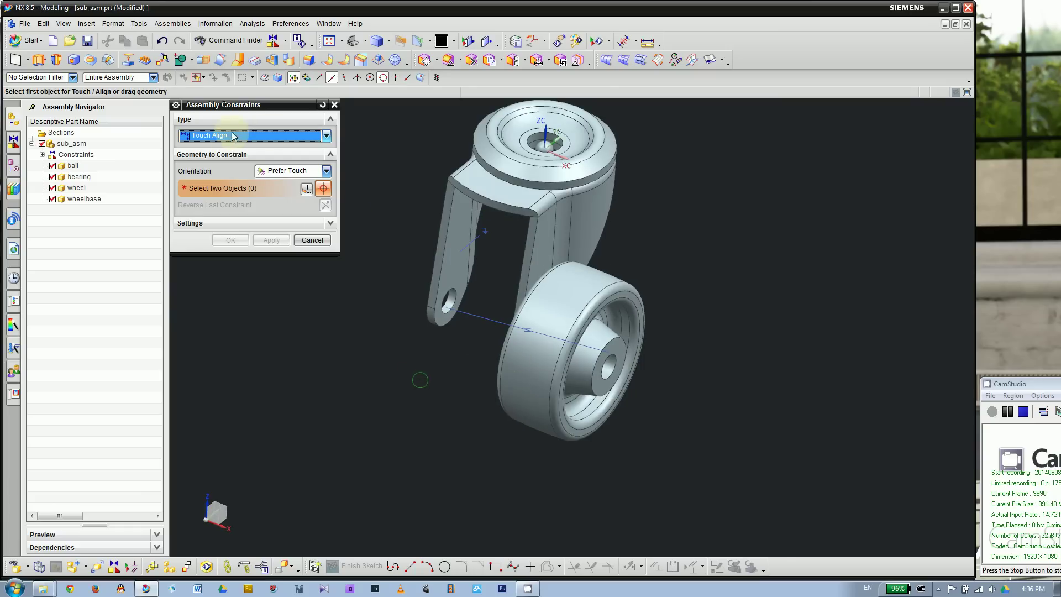
scroll(617, 420, "up", 5)
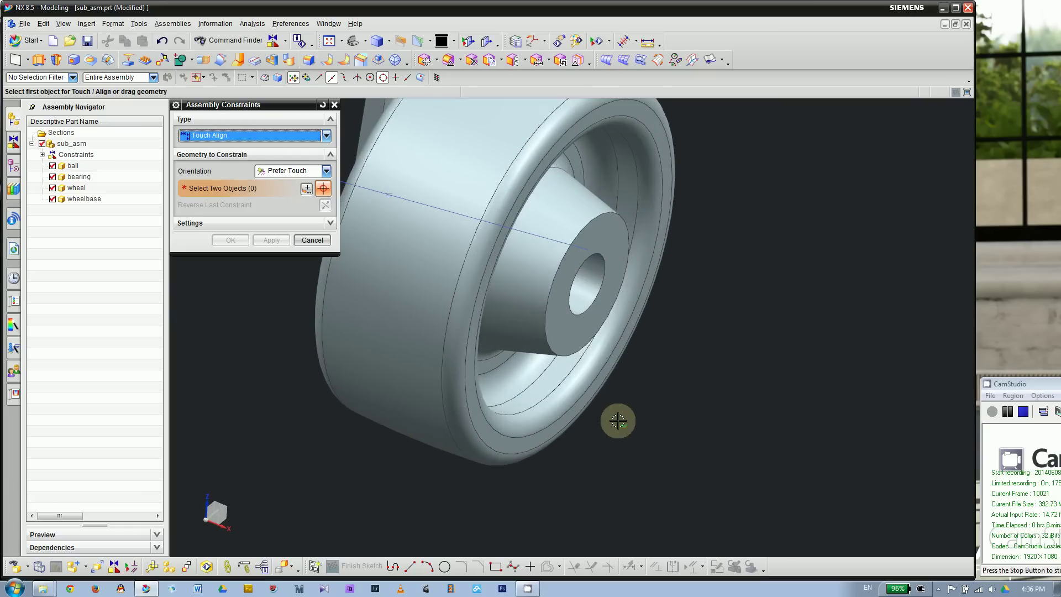
left_click(620, 235)
scroll(366, 449, "down", 5)
middle_click_drag(367, 450, 434, 431)
scroll(464, 245, "up", 3)
left_click(480, 275)
scroll(635, 279, "down", 5)
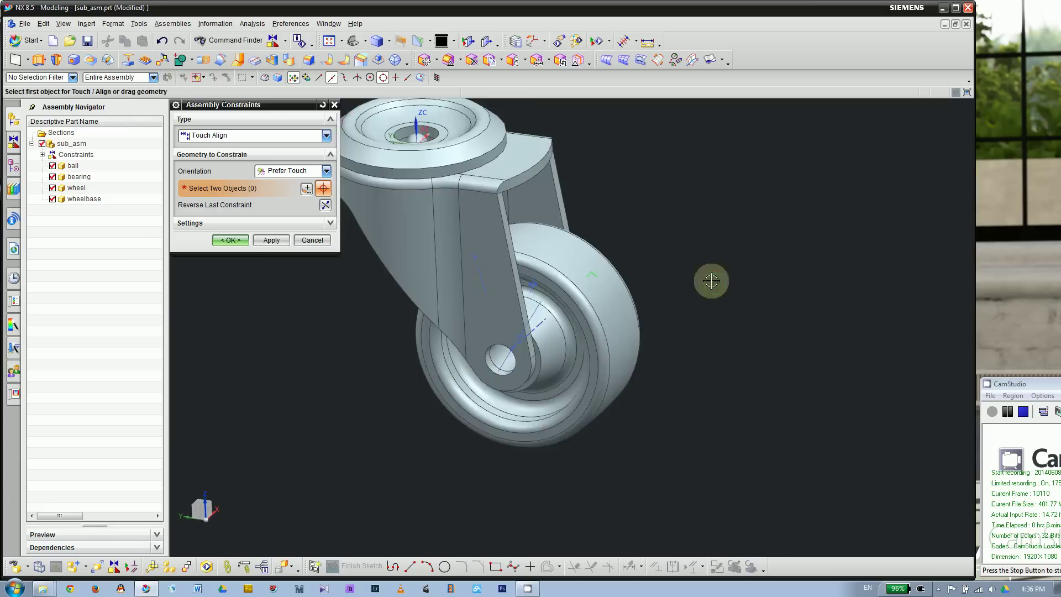
Check the hub's fit between both wheelbase arms in the front view and accept the Touch Align constraint.
middle_click_drag(705, 280, 627, 283)
key("F8")
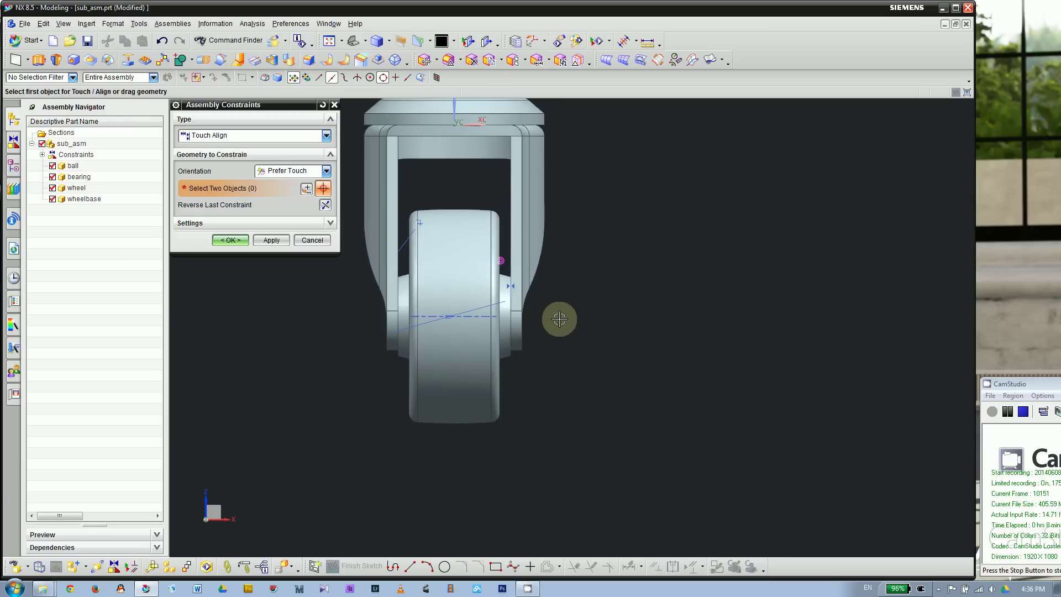
scroll(452, 304, "up", 4)
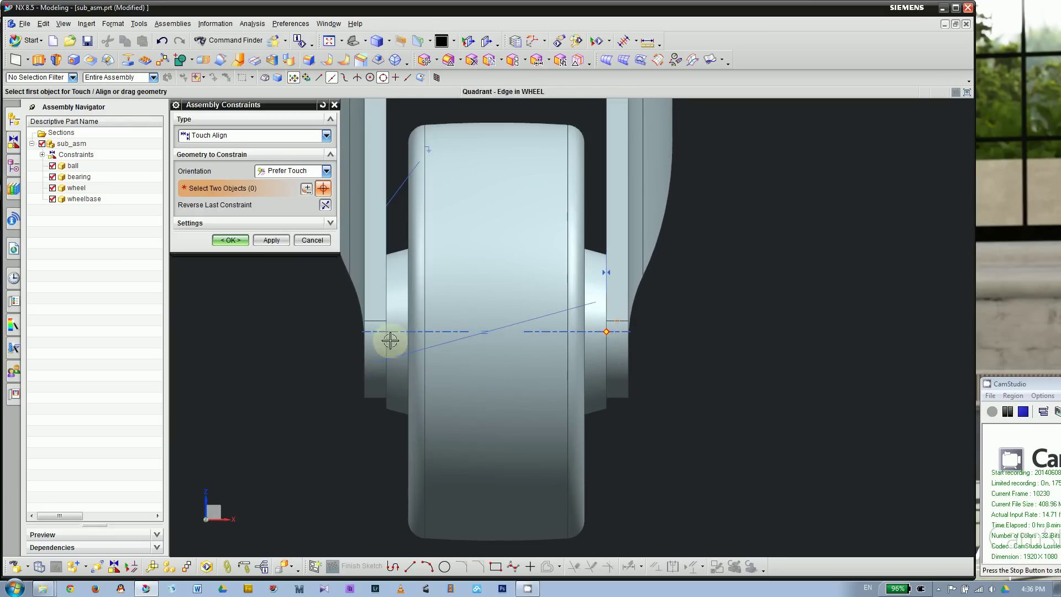
left_click(230, 240)
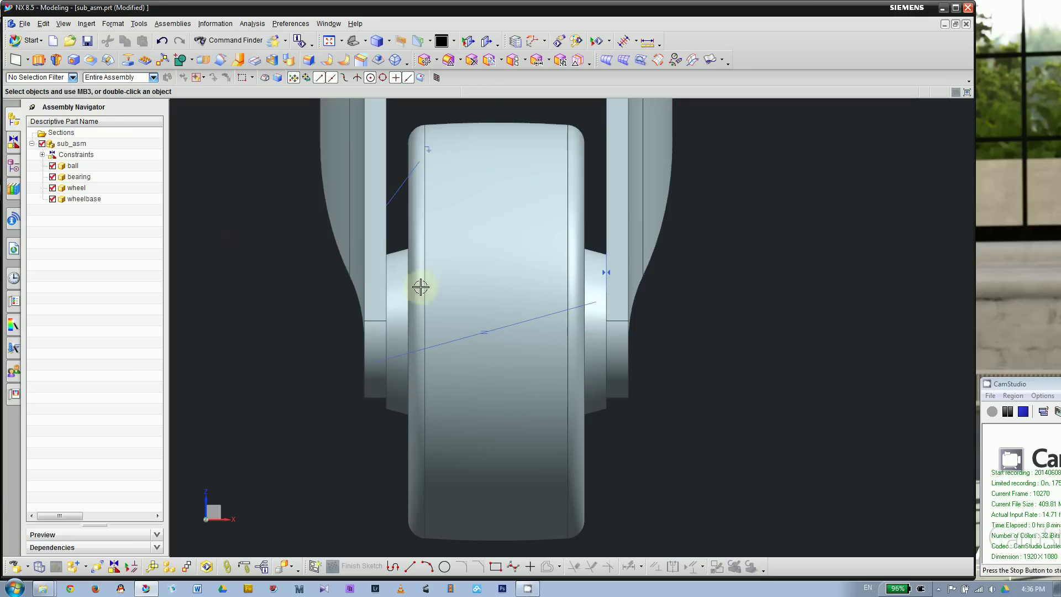
Delete the Touch constraint between the wheel and the wheelbase.
middle_click_drag(420, 284, 689, 331)
scroll(672, 312, "up", 2)
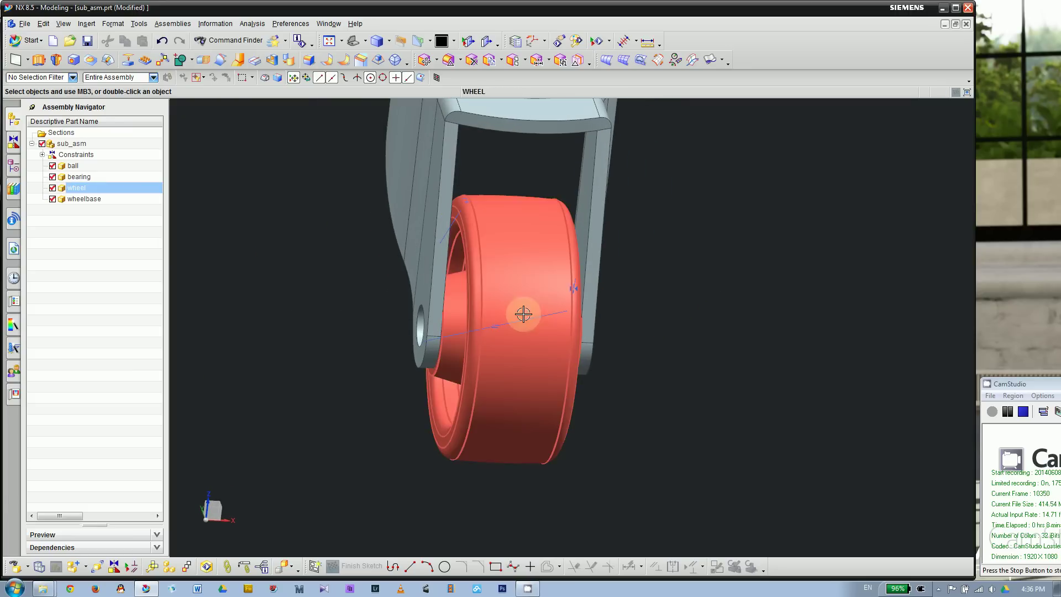
left_click(41, 155)
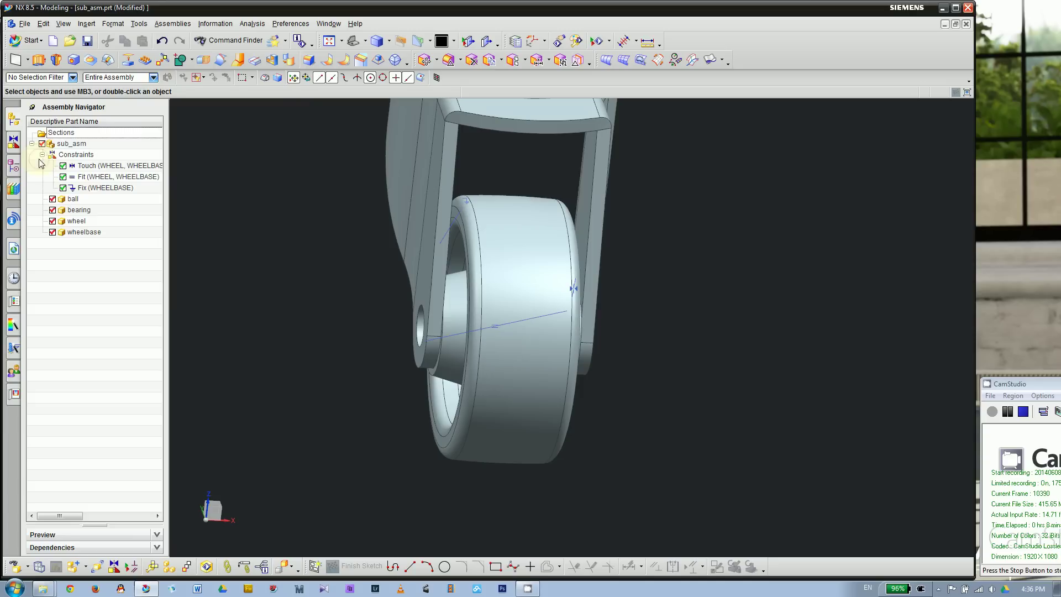
right_click(118, 169)
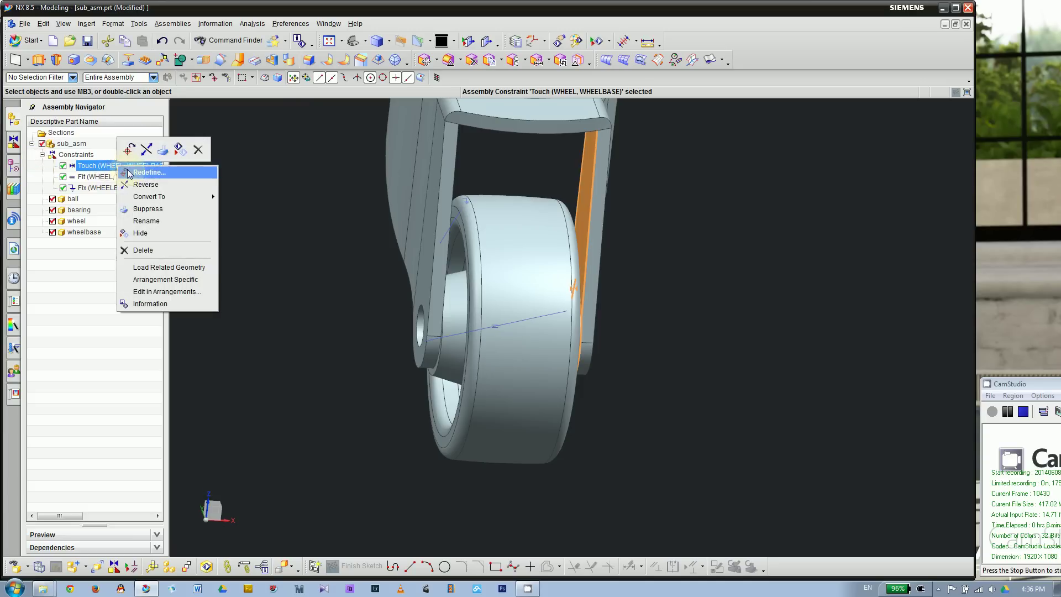
left_click(198, 150)
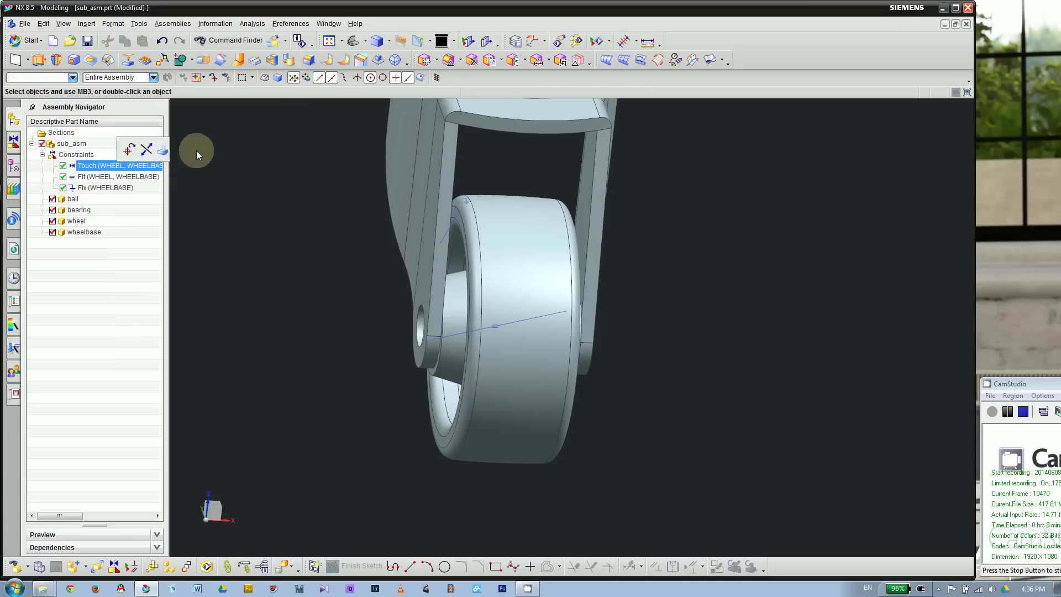
Move the wheel about 1.07 along its axle axis, out from between the wheelbase arms.
scroll(348, 310, "down", 3)
left_click(458, 408)
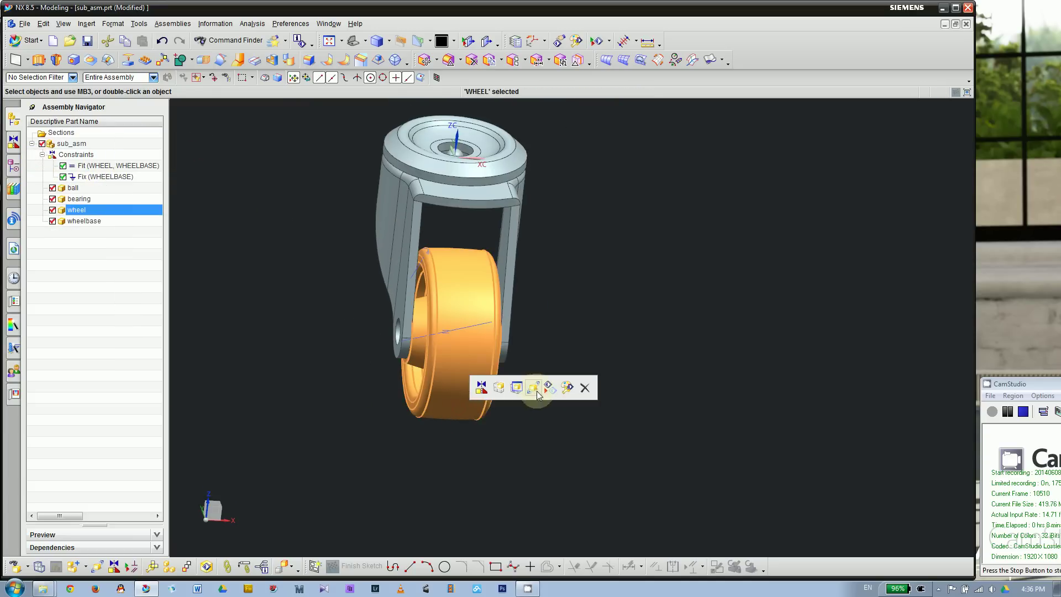
left_click(535, 390)
left_click_drag(517, 336, 661, 347)
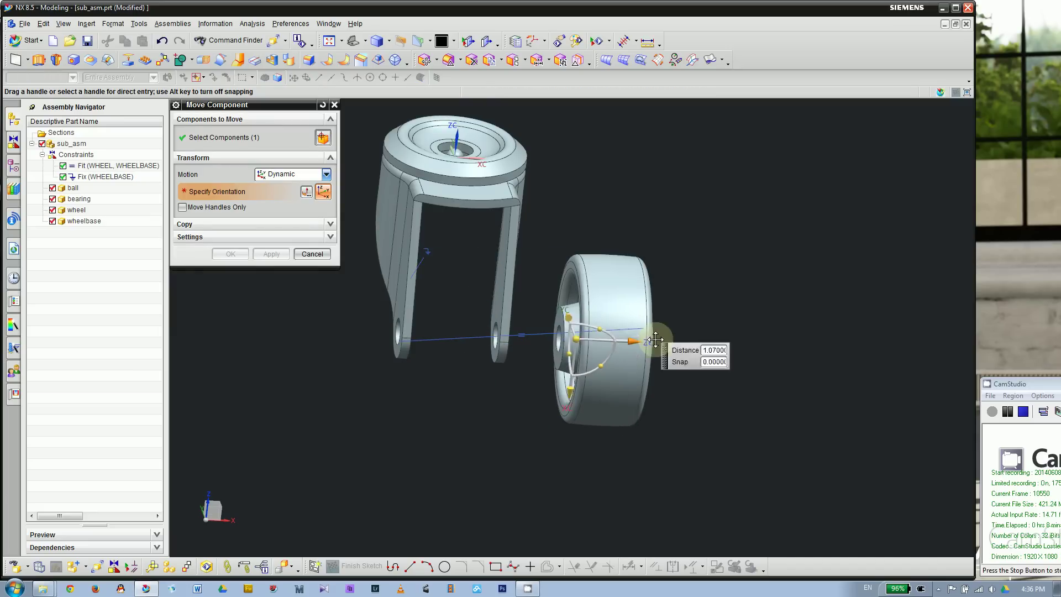
left_click(230, 254)
Start a new assembly constraint and set its type to Center.
middle_click_drag(296, 353, 269, 347)
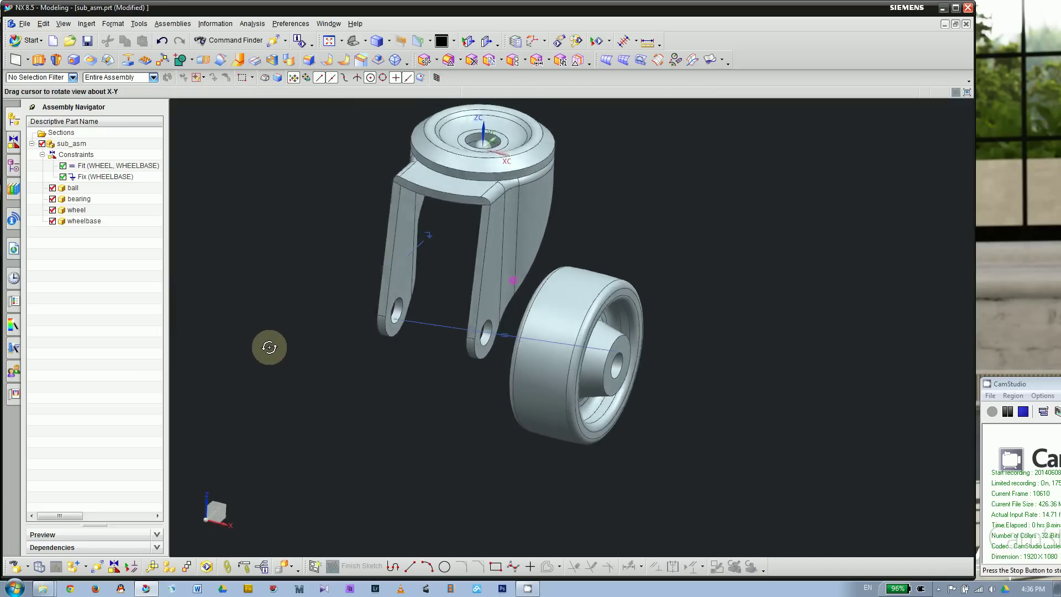
left_click(598, 278)
left_click(622, 260)
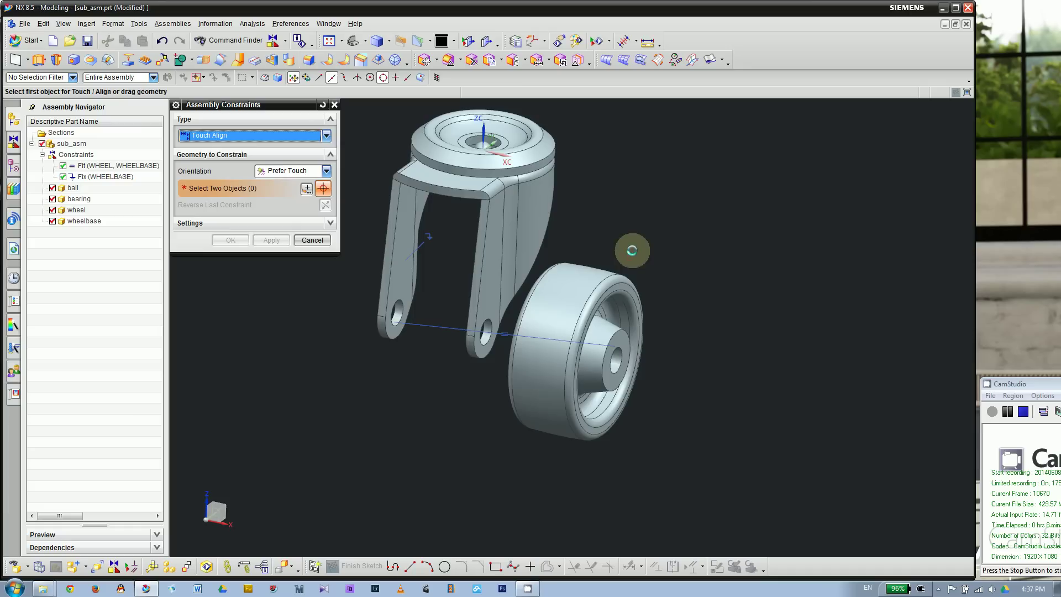
left_click(254, 136)
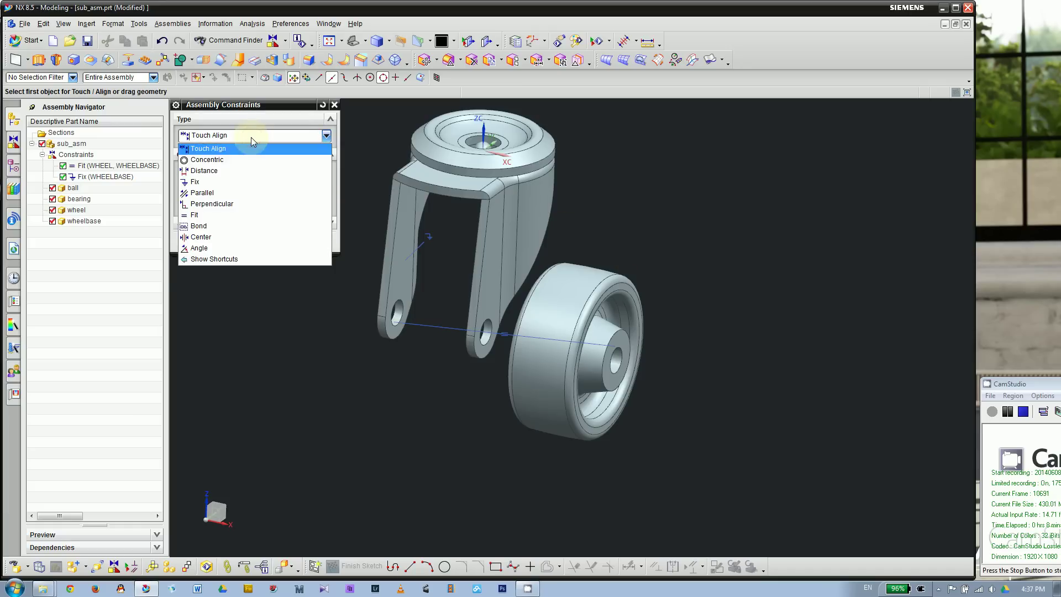
left_click(217, 239)
Examine the faces of the wheelbase arms and the end faces of the wheel hub as references for centering.
scroll(372, 364, "up", 4)
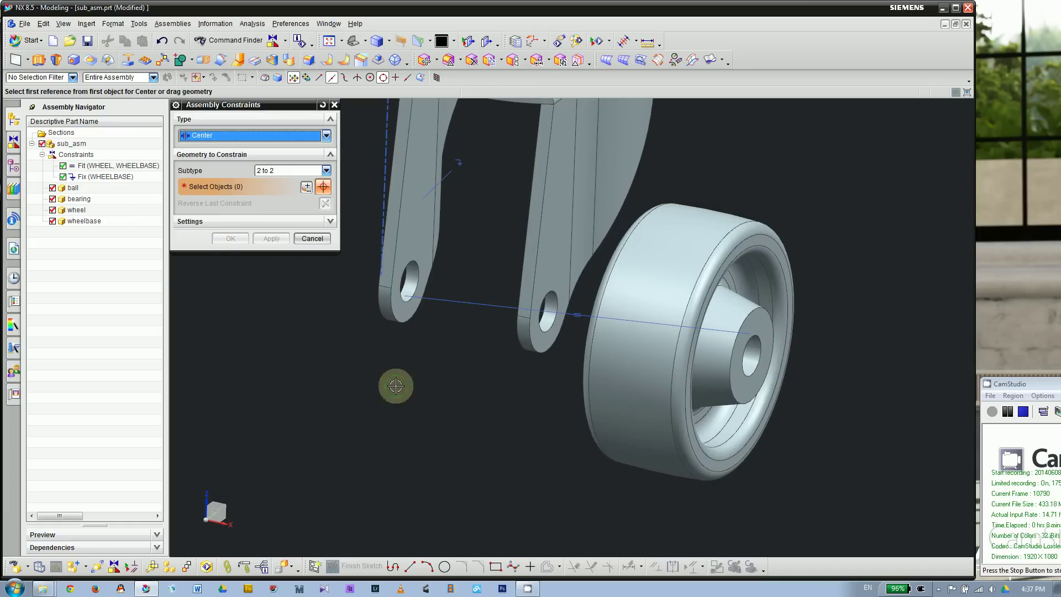
middle_click_drag(396, 386, 554, 263)
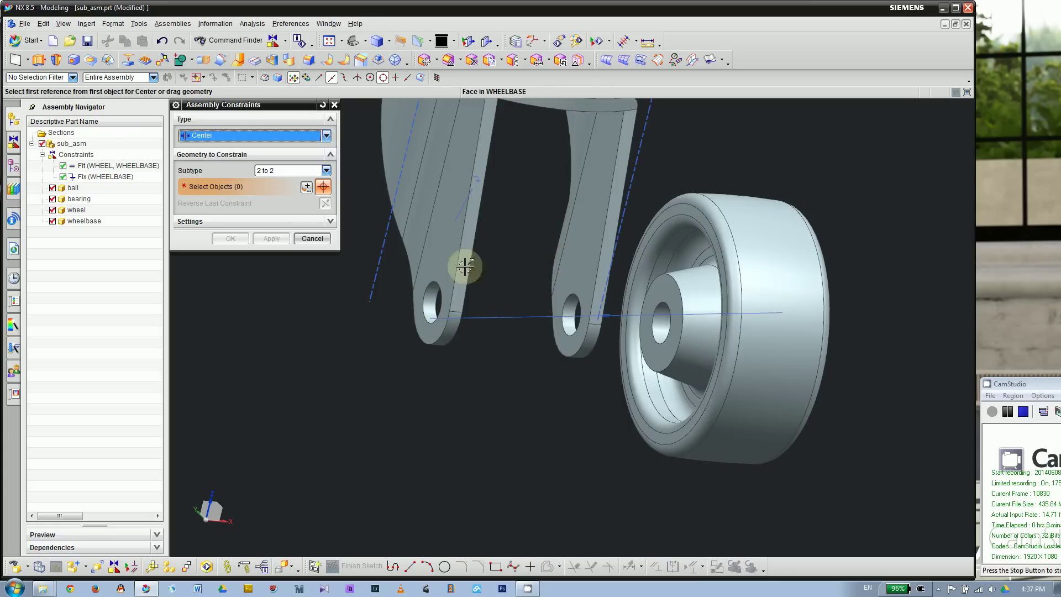
middle_click_drag(505, 379, 411, 260)
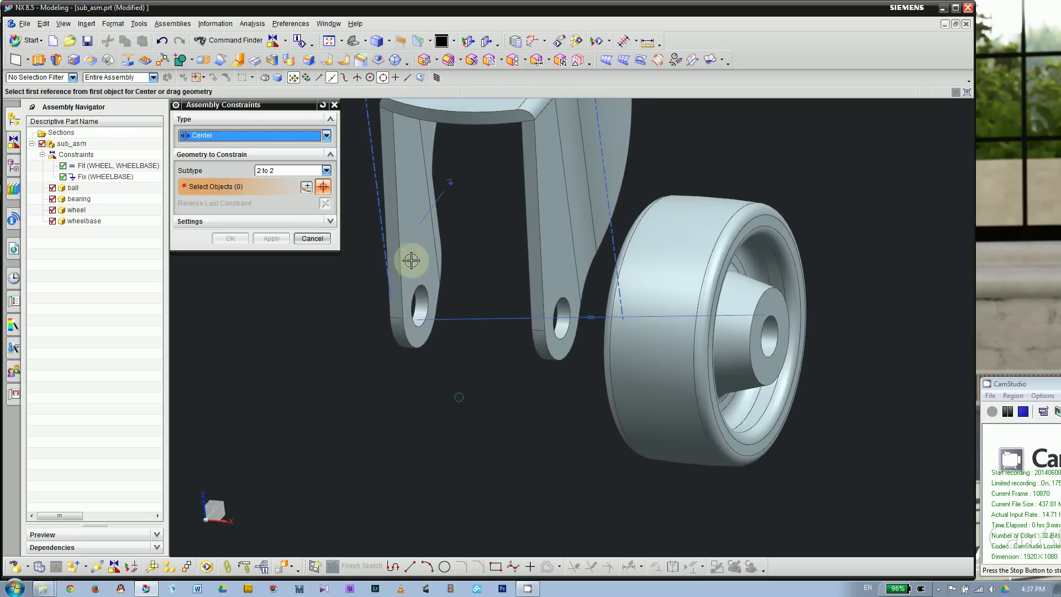
middle_click_drag(435, 409, 596, 417)
scroll(471, 403, "down", 4)
scroll(586, 368, "up", 5)
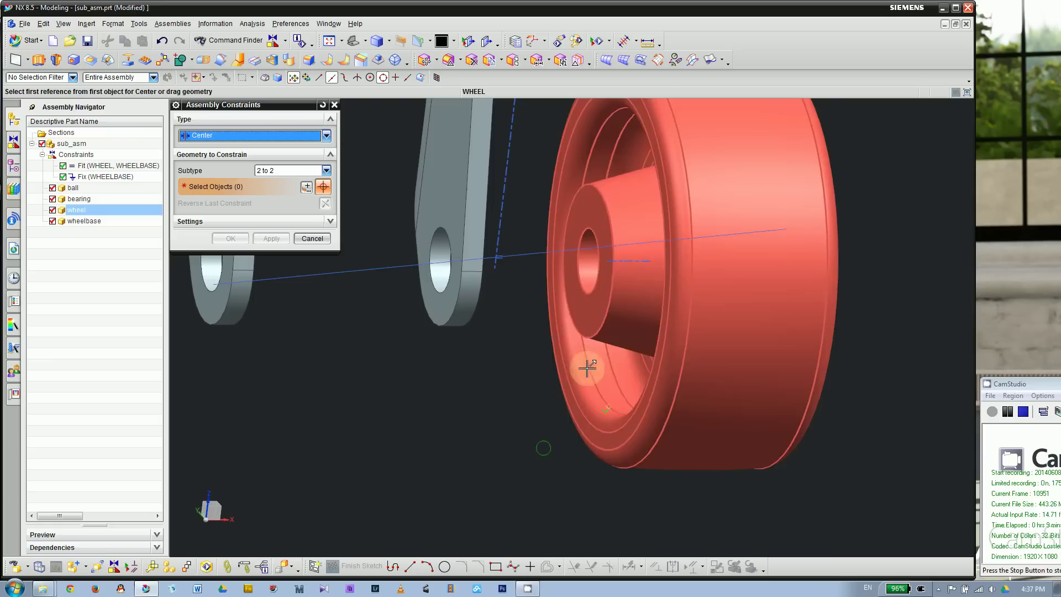
middle_click_drag(473, 438, 653, 334)
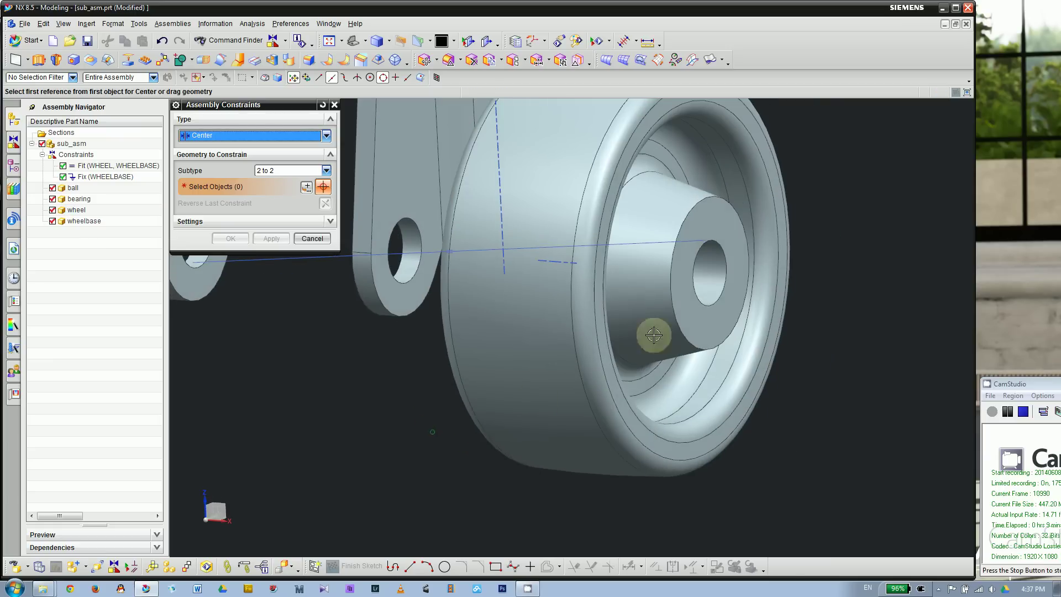
scroll(687, 304, "down", 4)
middle_click_drag(433, 397, 476, 403)
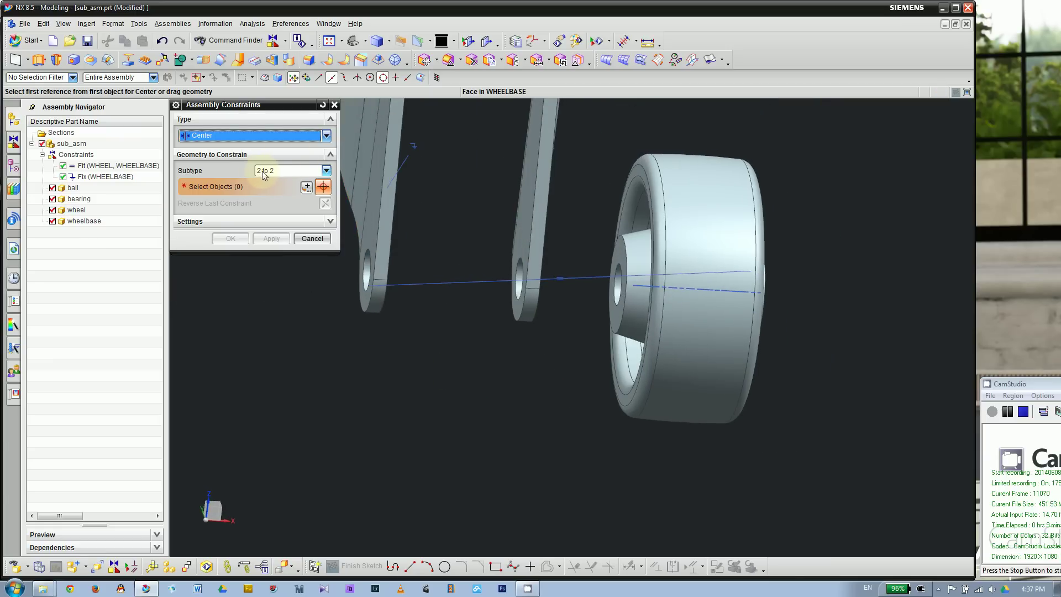
Set the Center subtype to 2 to 2 and select the inner faces of both wheelbase arms as the first pair.
left_click(283, 171)
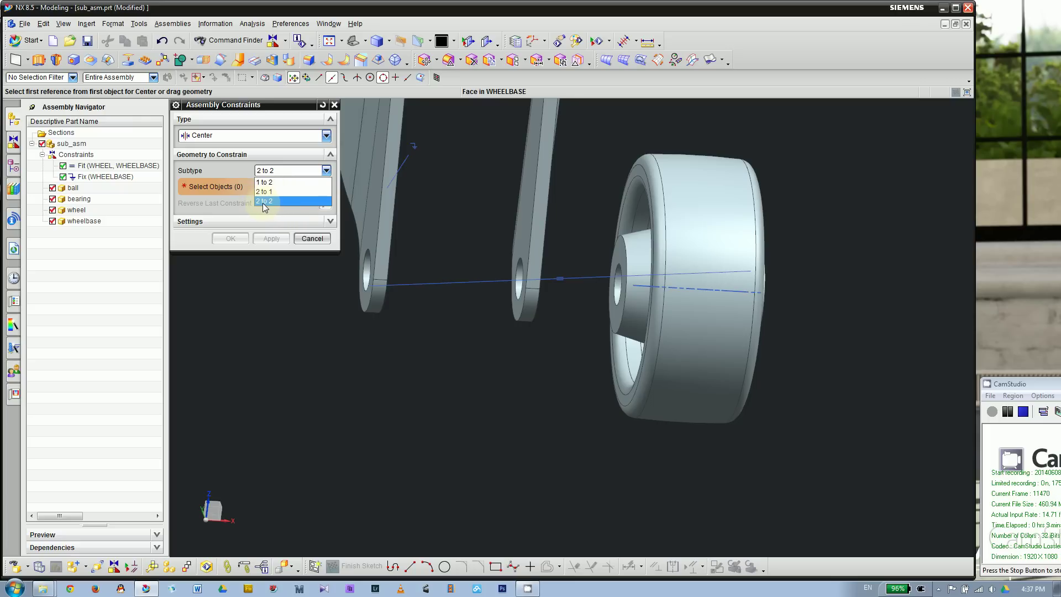
left_click(263, 202)
middle_click_drag(450, 436, 436, 417)
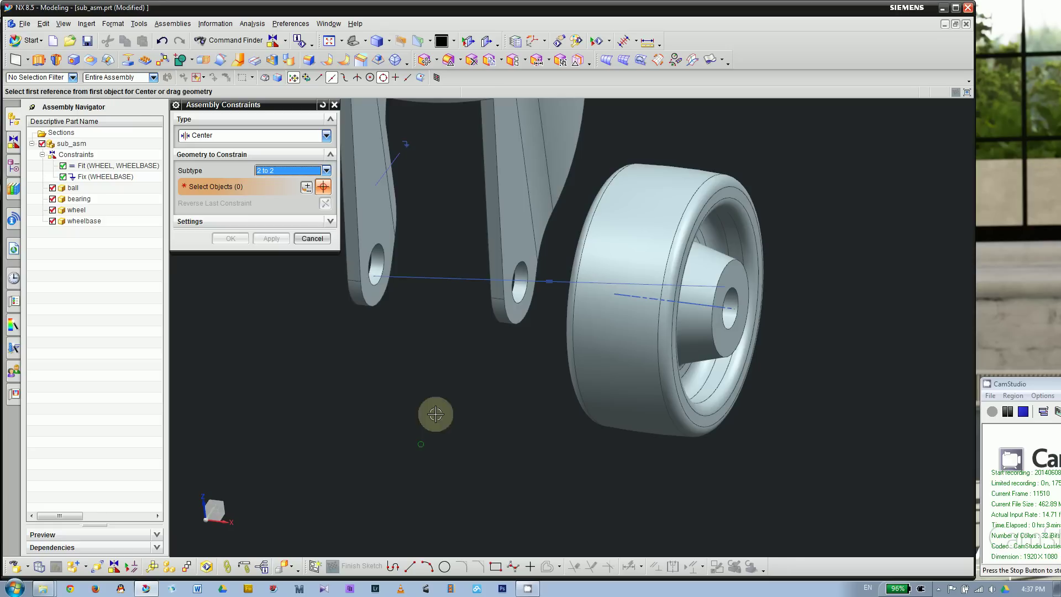
left_click(376, 225)
middle_click_drag(355, 414, 417, 396)
left_click(550, 232)
mouse_move(496, 389)
middle_mouse_down()
mouse_move(457, 400)
mouse_move(475, 390)
middle_mouse_up()
Select both end faces of the wheel hub as the second pair and accept the Center constraint.
scroll(580, 351, "down", 2)
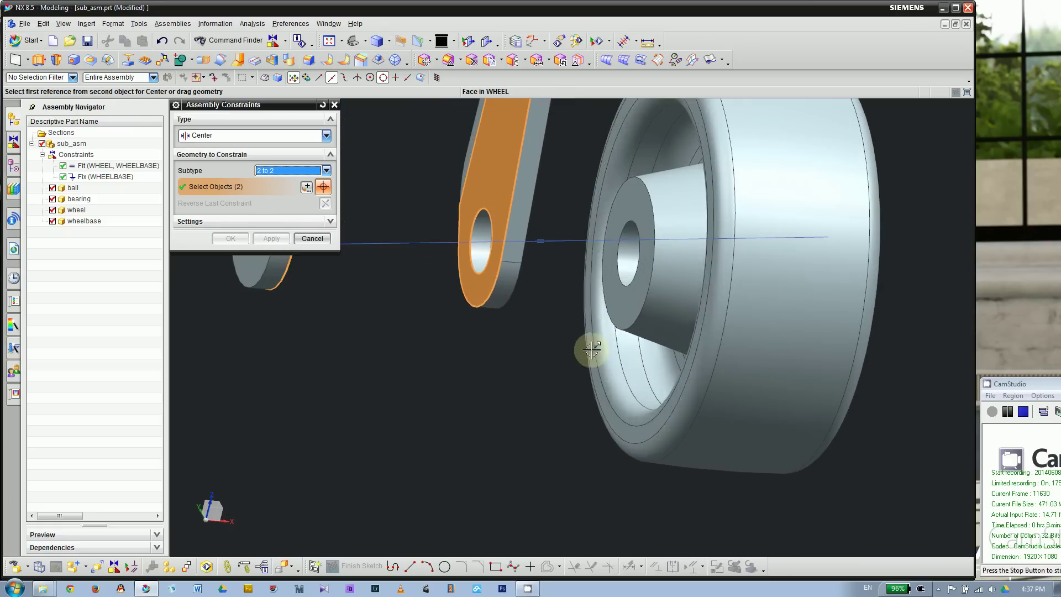
left_click(612, 228)
middle_click_drag(535, 388, 608, 320)
left_click(630, 299)
middle_click_drag(463, 417, 528, 409)
left_click(231, 238)
Check the wheel's centering between the wheelbase arms from the front and from an angled view.
scroll(578, 306, "down", 2)
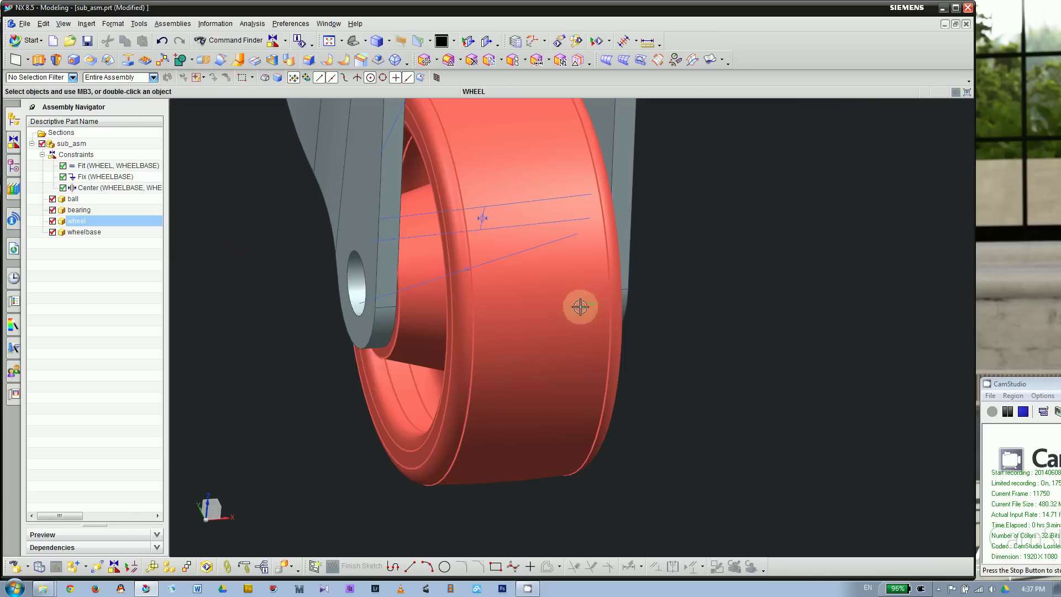
middle_click_drag(356, 362, 355, 340)
scroll(365, 433, "up", 3)
scroll(386, 350, "down", 2)
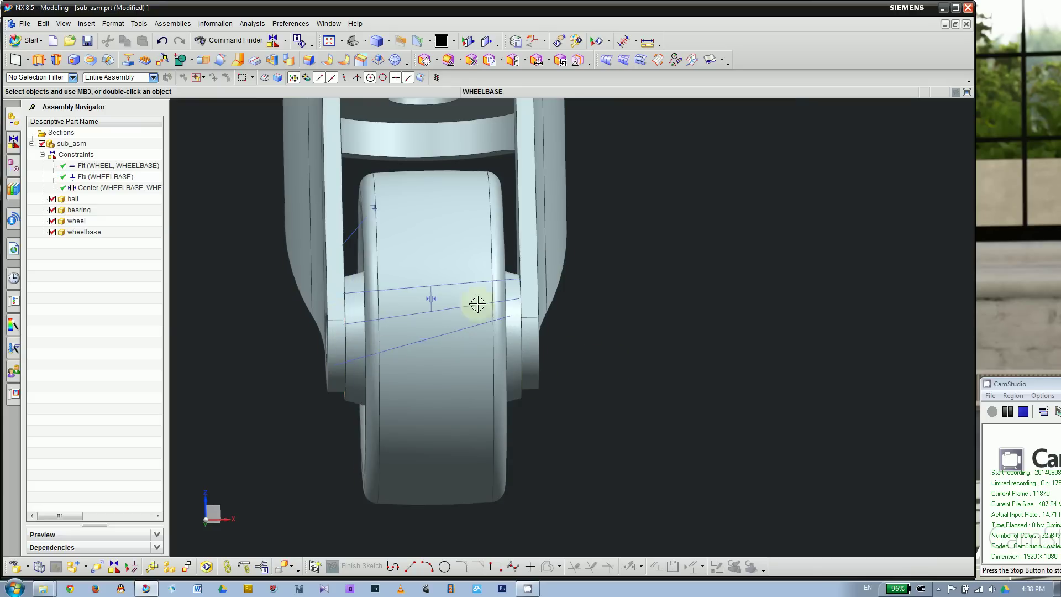
scroll(572, 331, "up", 1)
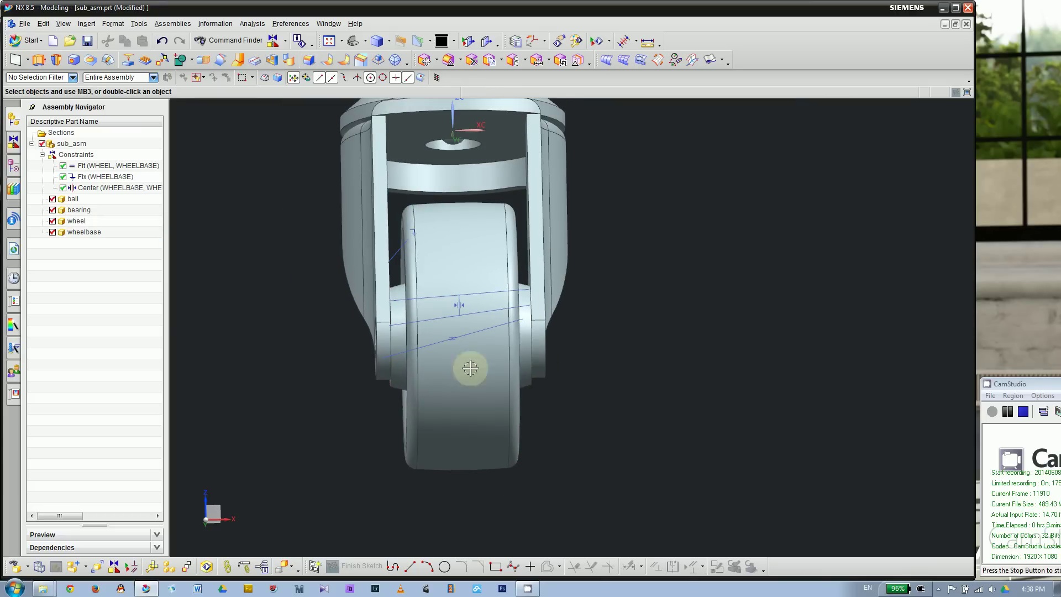
middle_click_drag(620, 363, 637, 316)
middle_click_drag(630, 354, 602, 356)
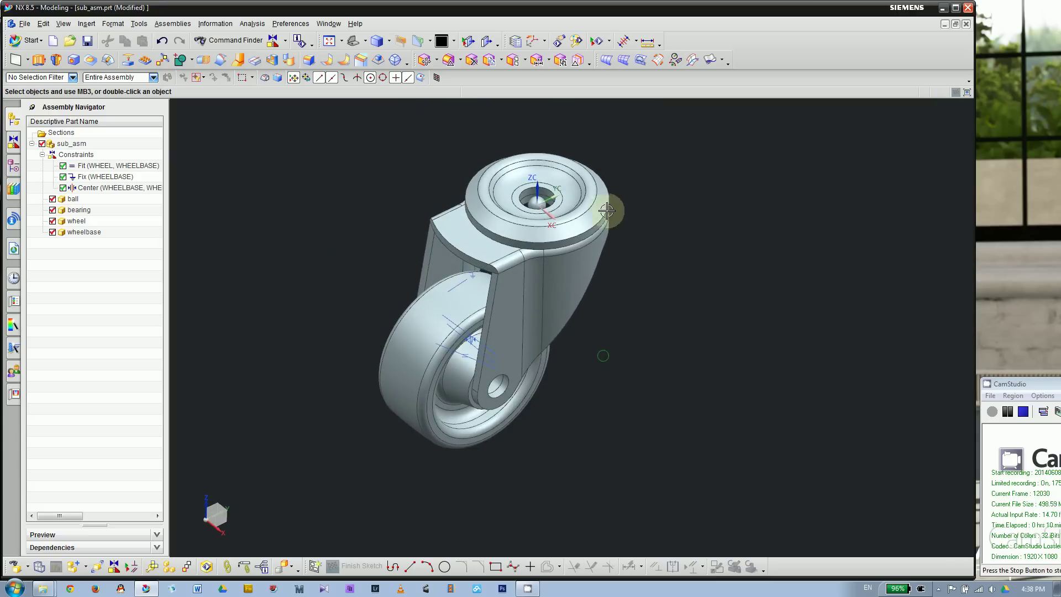
Move the bearing up along the ZC axis to a Z position of about 0.495, clear of the wheelbase.
scroll(651, 251, "down", 1)
middle_click_drag(651, 252, 628, 140)
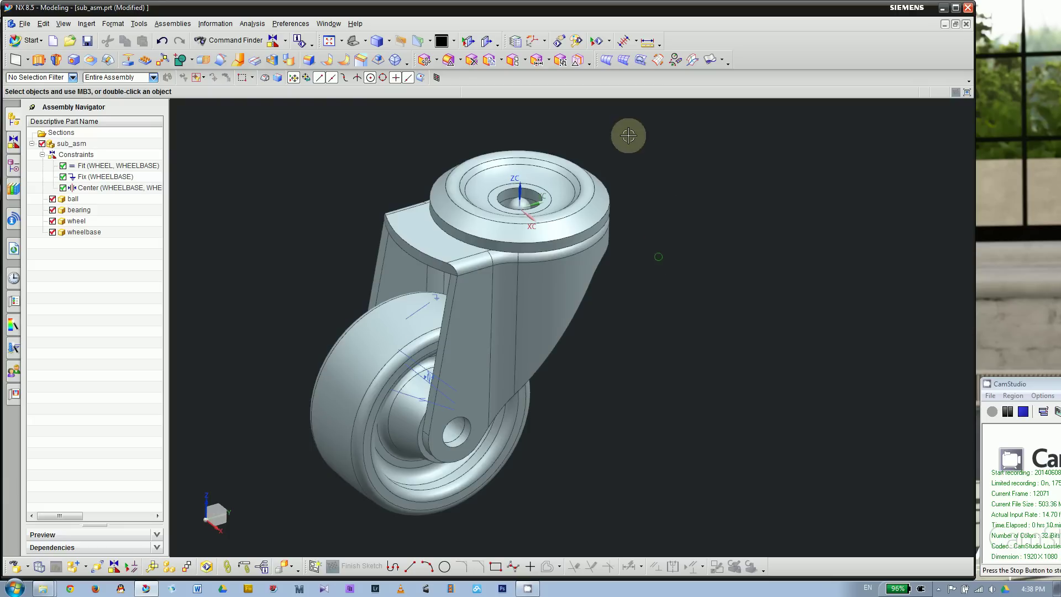
left_click(579, 176)
left_click(579, 176)
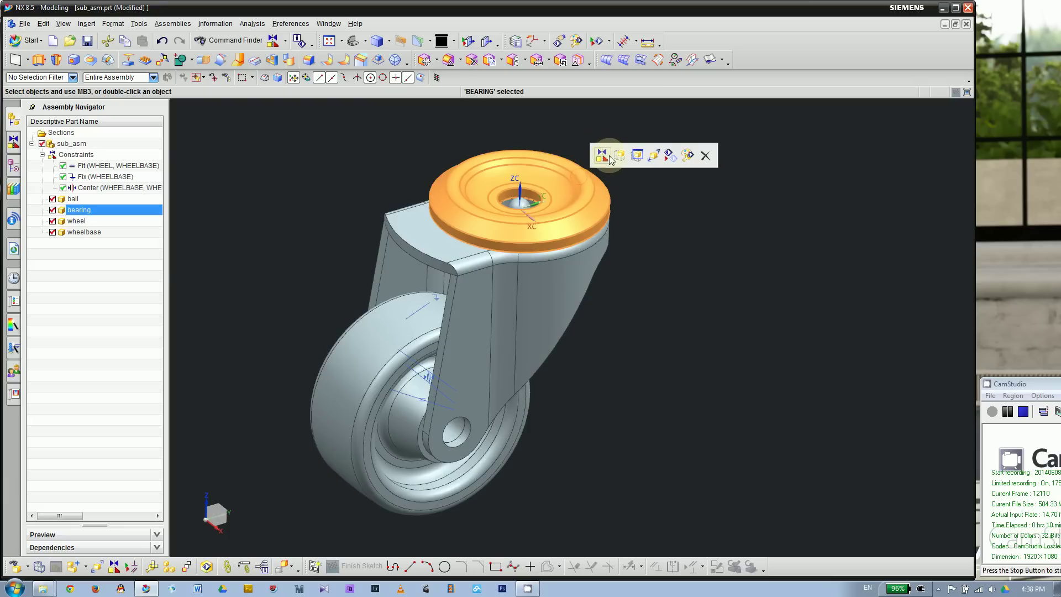
left_click(654, 156)
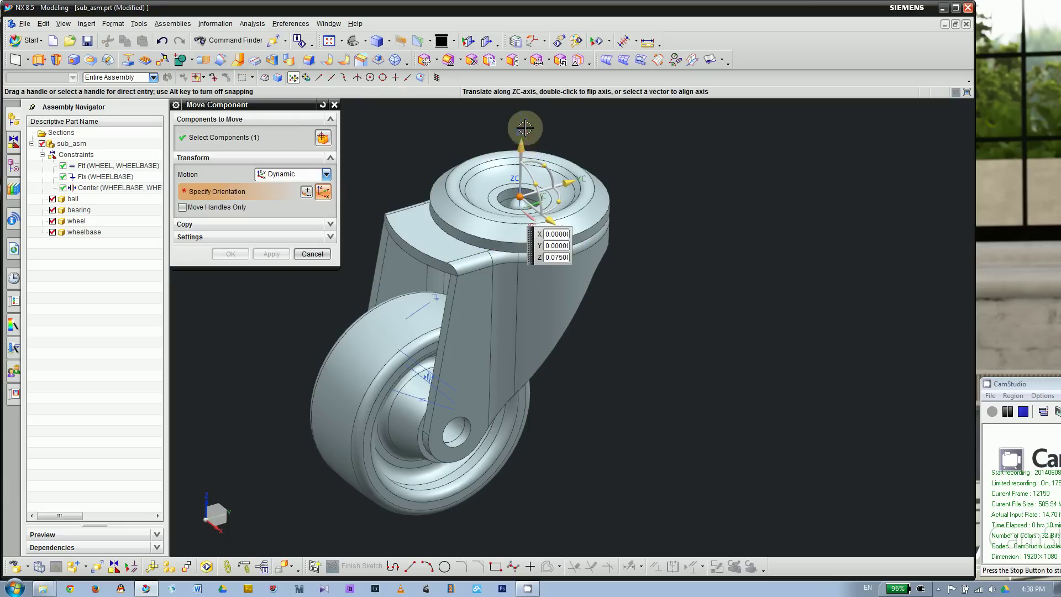
left_click_drag(524, 128, 525, 33)
scroll(651, 236, "up", 3)
middle_click_drag(651, 237, 652, 214)
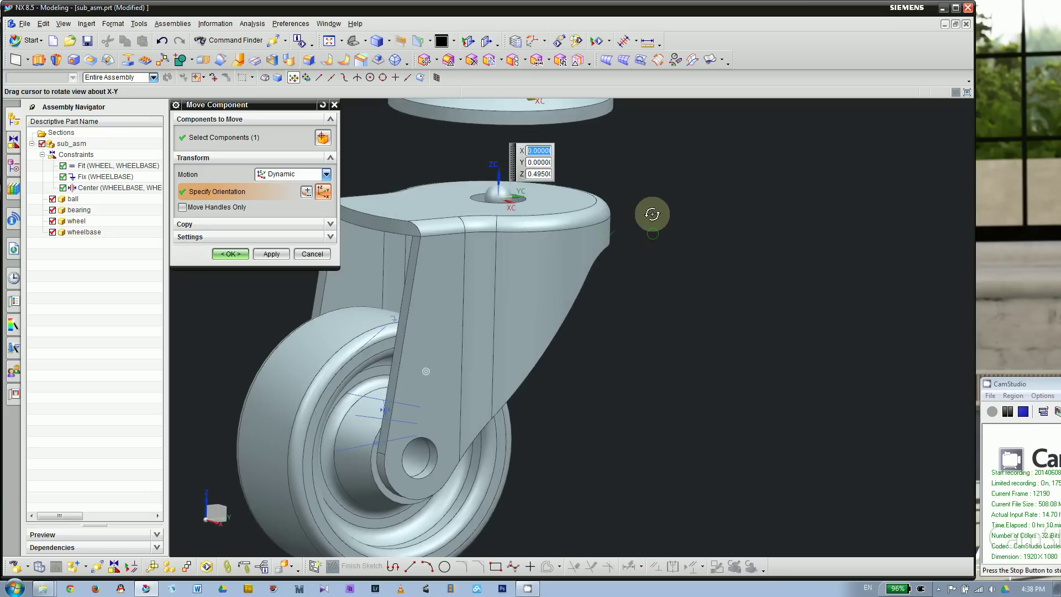
scroll(498, 171, "up", 1)
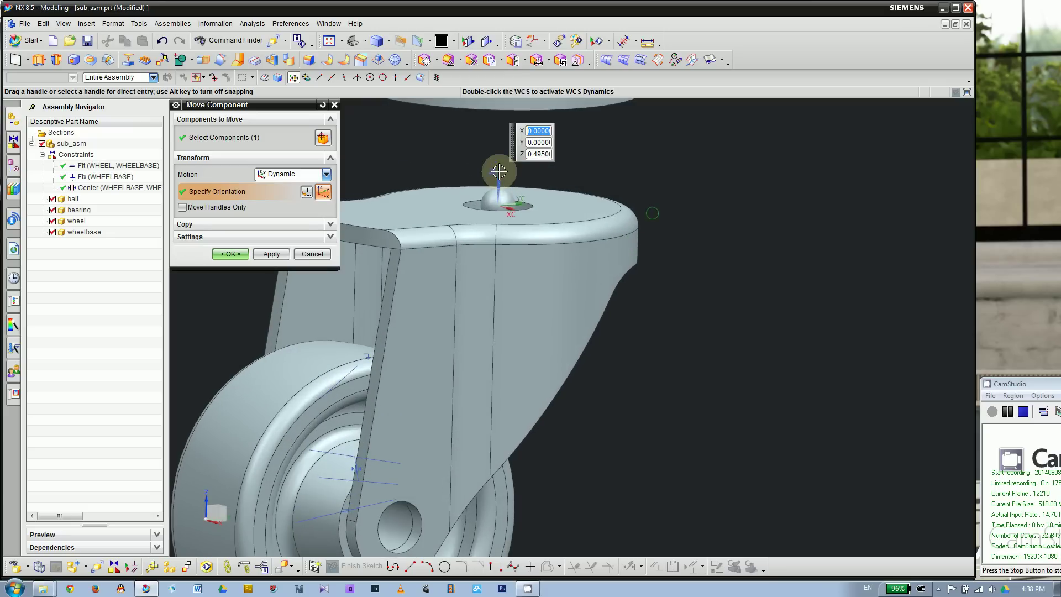
left_click(230, 253)
Start a Touch Align constraint with Prefer Touch orientation and select the ball's face as the first object.
middle_click_drag(225, 300, 236, 326)
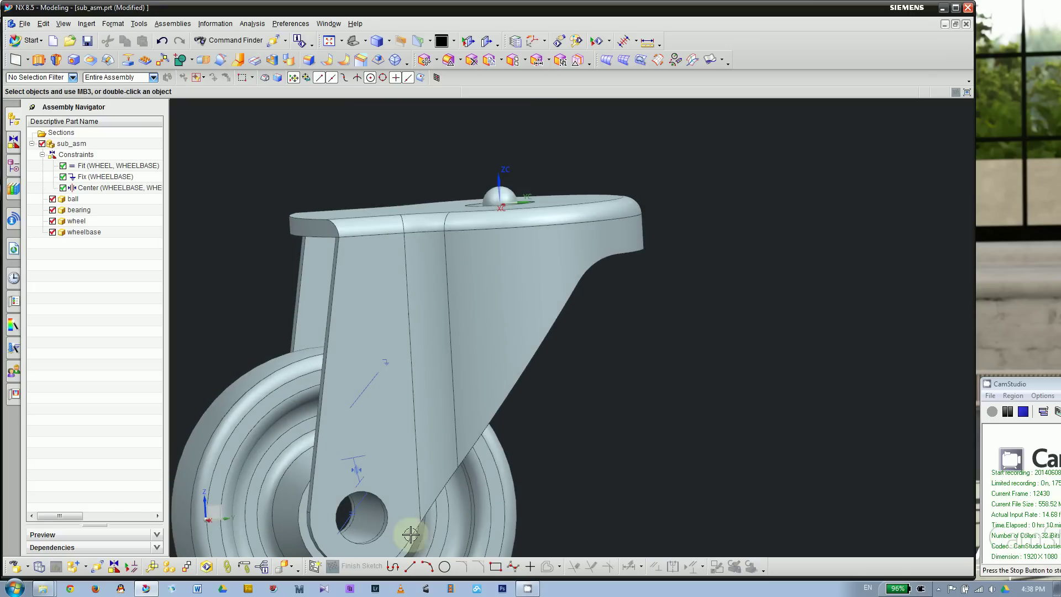
left_click(114, 566)
scroll(506, 171, "down", 3)
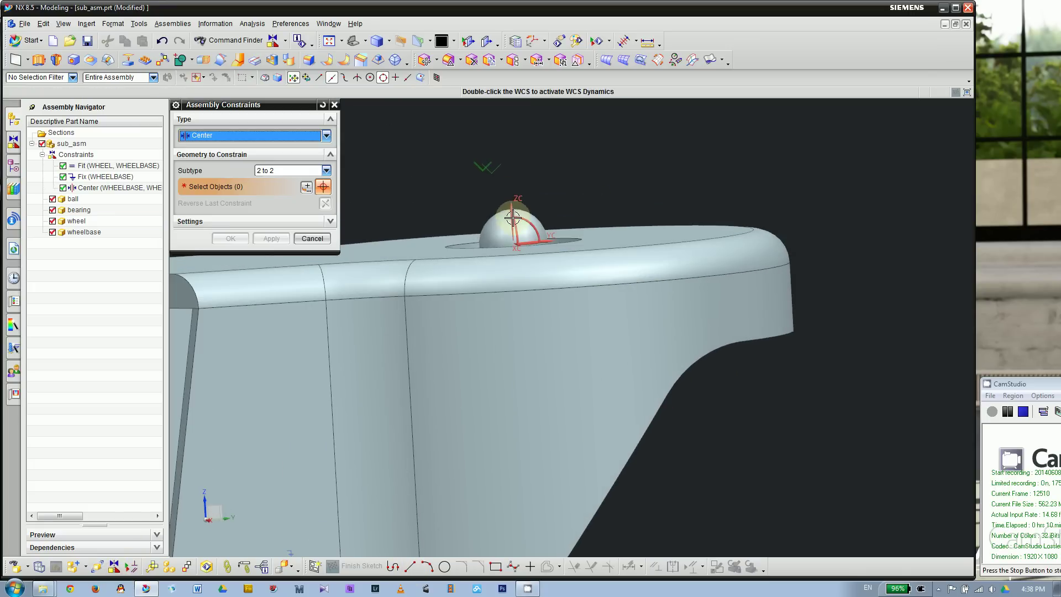
left_click(259, 132)
left_click(230, 146)
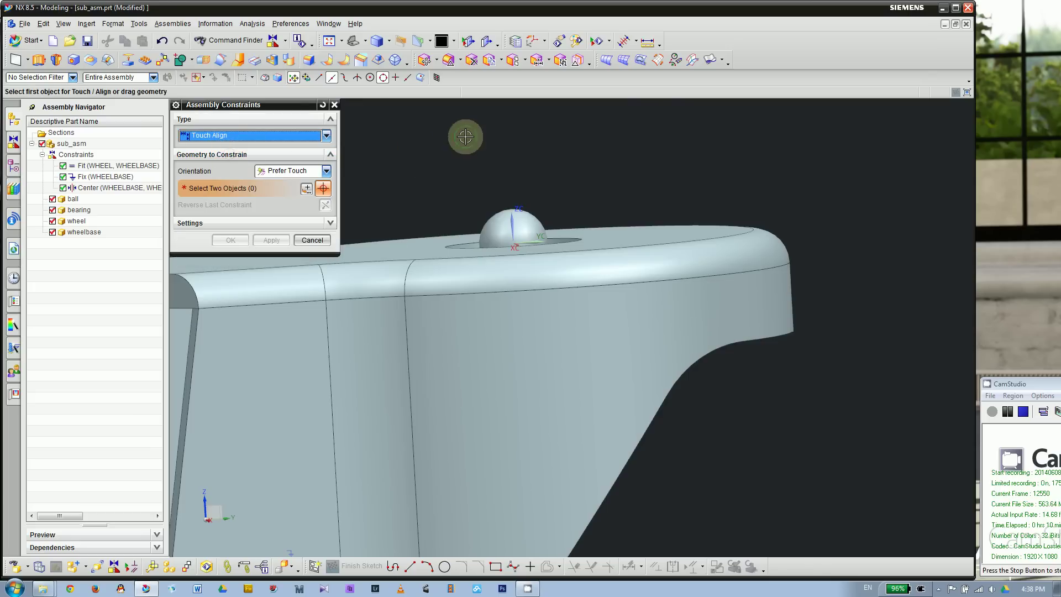
scroll(466, 136, "up", 3)
middle_click_drag(465, 136, 607, 194)
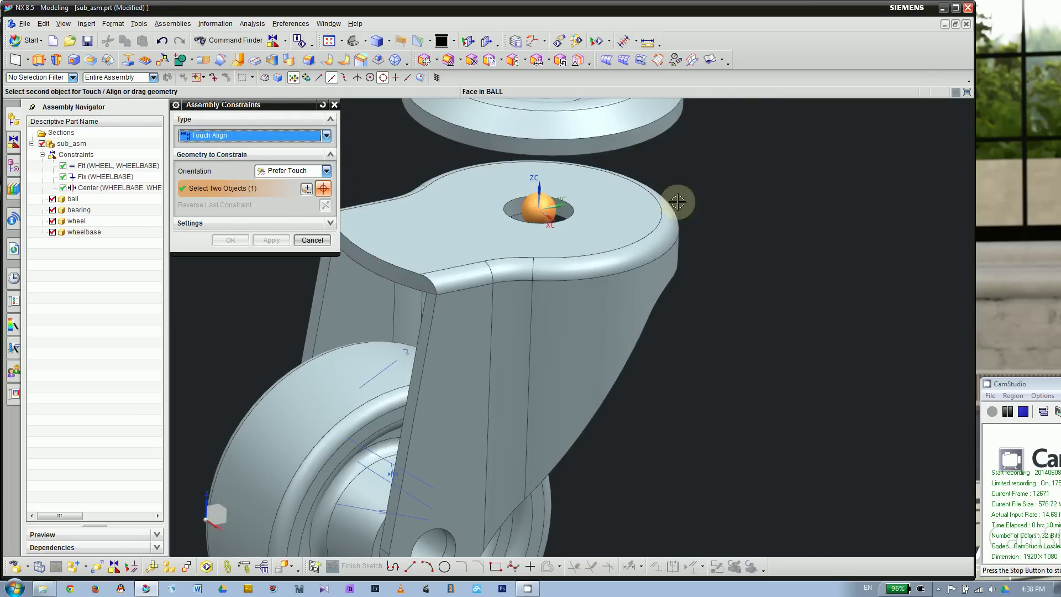
Select the outer face on the bearing's underside as the second object for the ball's Touch Align constraint.
scroll(753, 187, "up", 3)
middle_click_drag(753, 187, 751, 166)
scroll(469, 102, "down", 5)
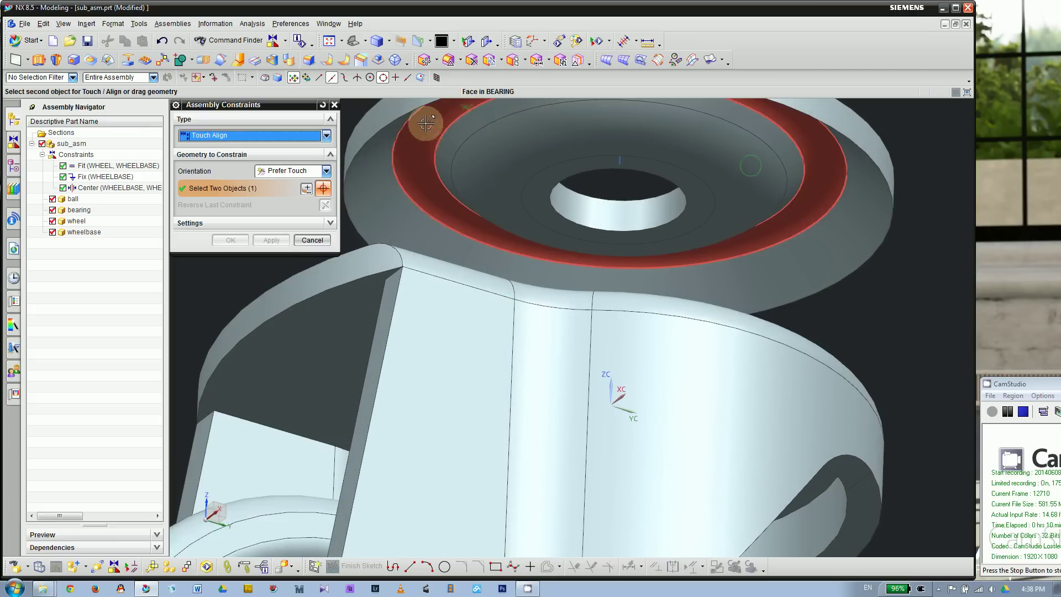
left_click(383, 165)
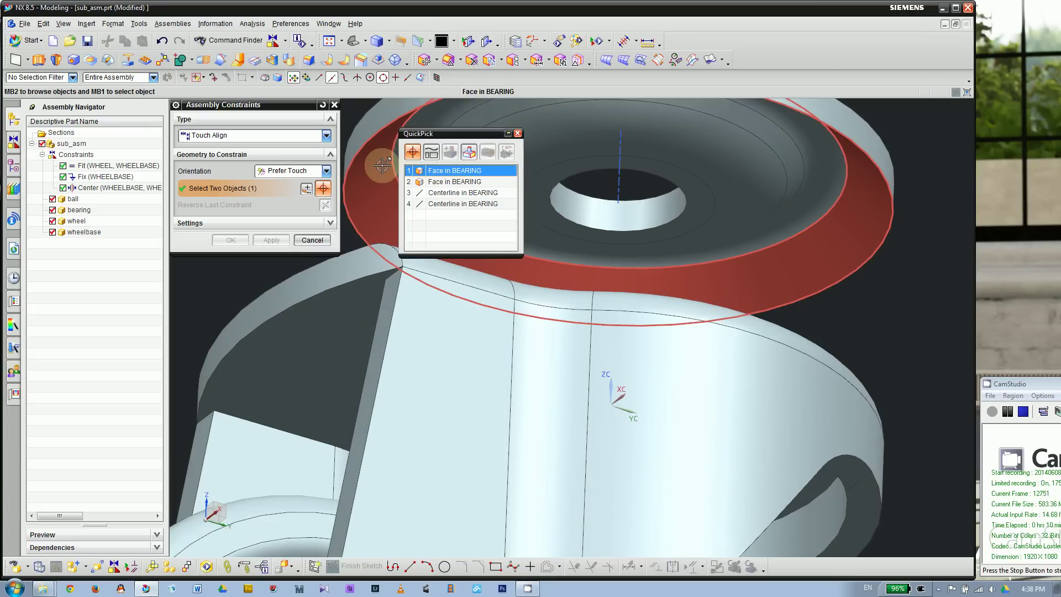
left_click(420, 170)
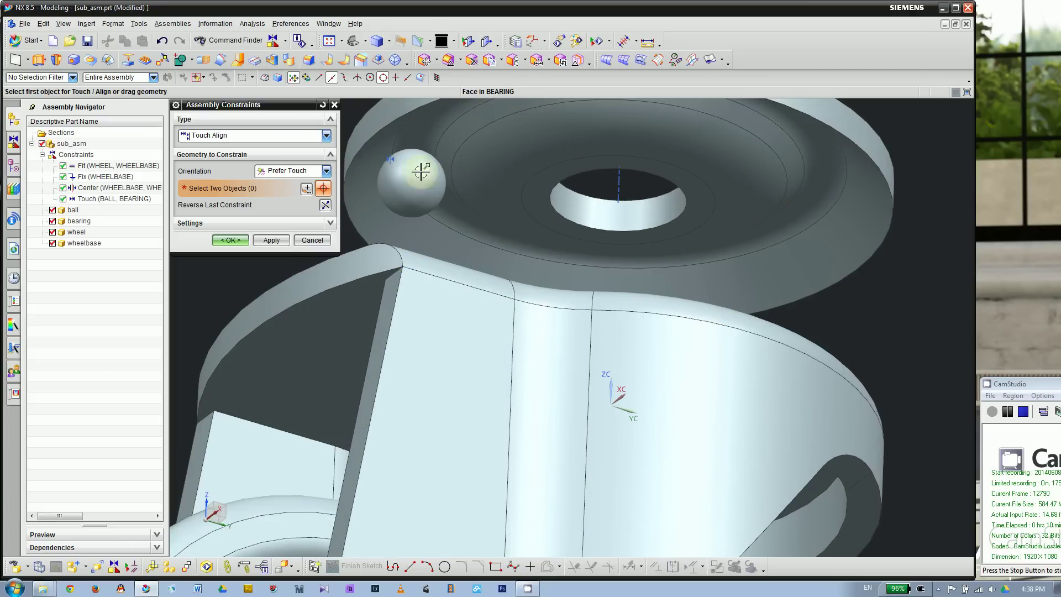
Add a second Touch Align constraint between the ball and the inner curved face on the bearing's underside, and accept both.
left_click(421, 171)
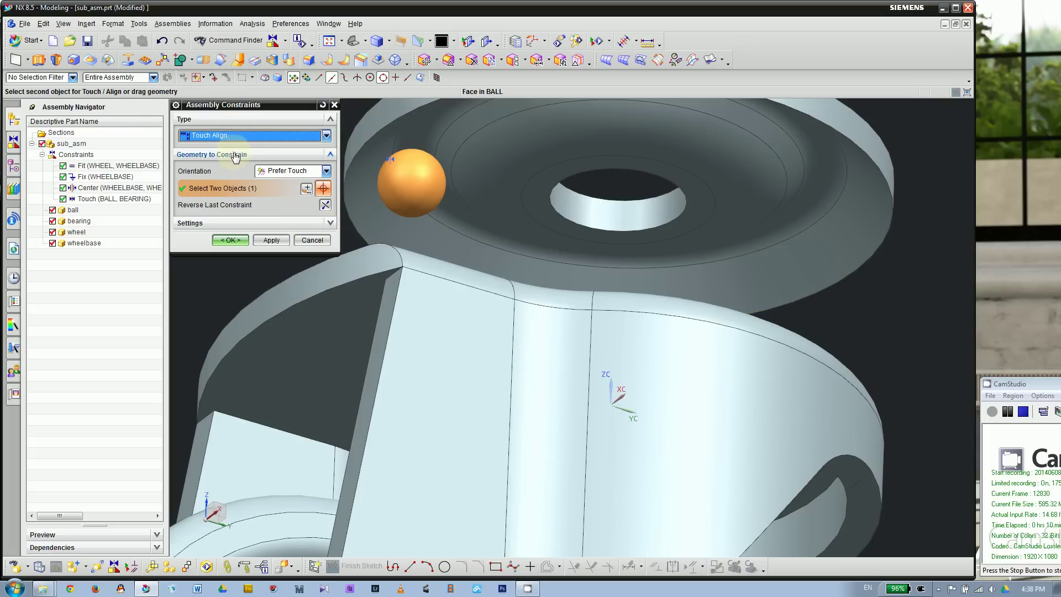
left_click(464, 138)
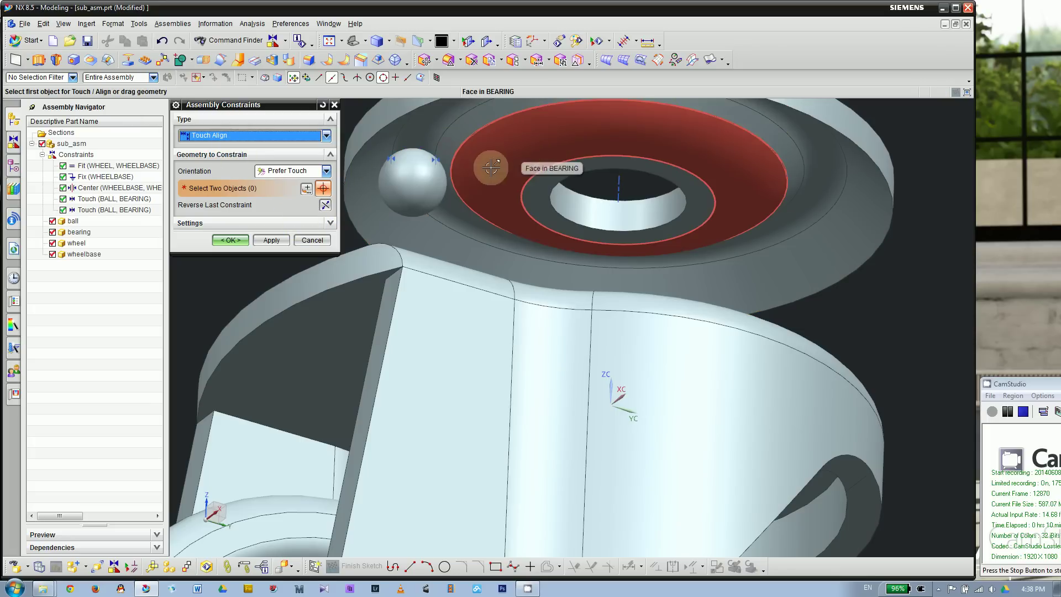
scroll(413, 182, "down", 2)
left_click(229, 241)
Switch to the top view in wireframe display and check the ball's position within the bearing.
middle_click_drag(320, 171, 346, 174)
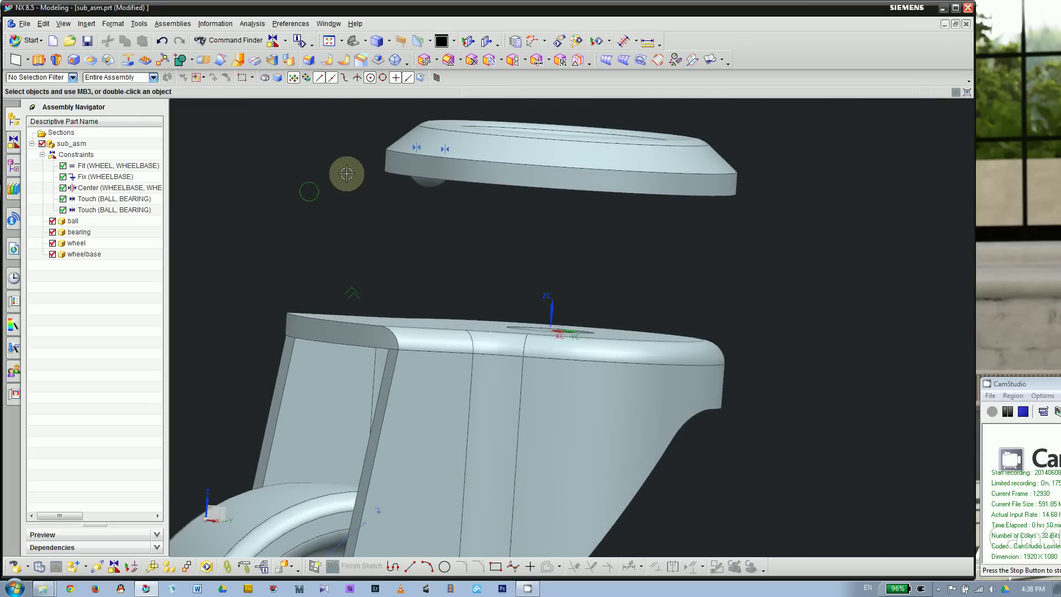
right_click(322, 194)
mouse_move(420, 225)
middle_mouse_down()
mouse_move(402, 260)
mouse_move(387, 253)
mouse_move(433, 223)
middle_mouse_up()
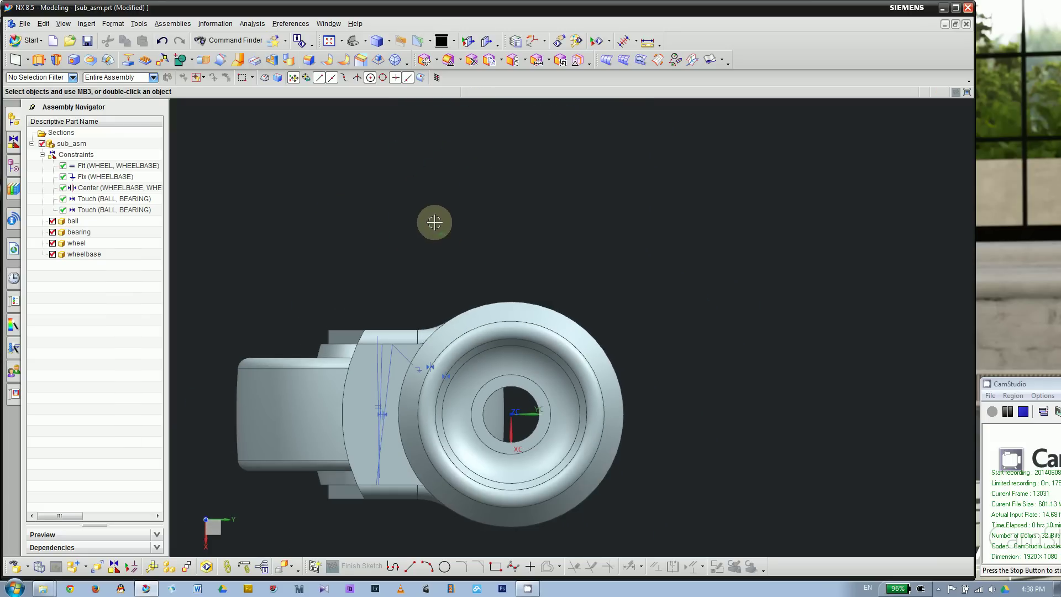
right_click(433, 223)
left_click(415, 227)
scroll(498, 332, "up", 3)
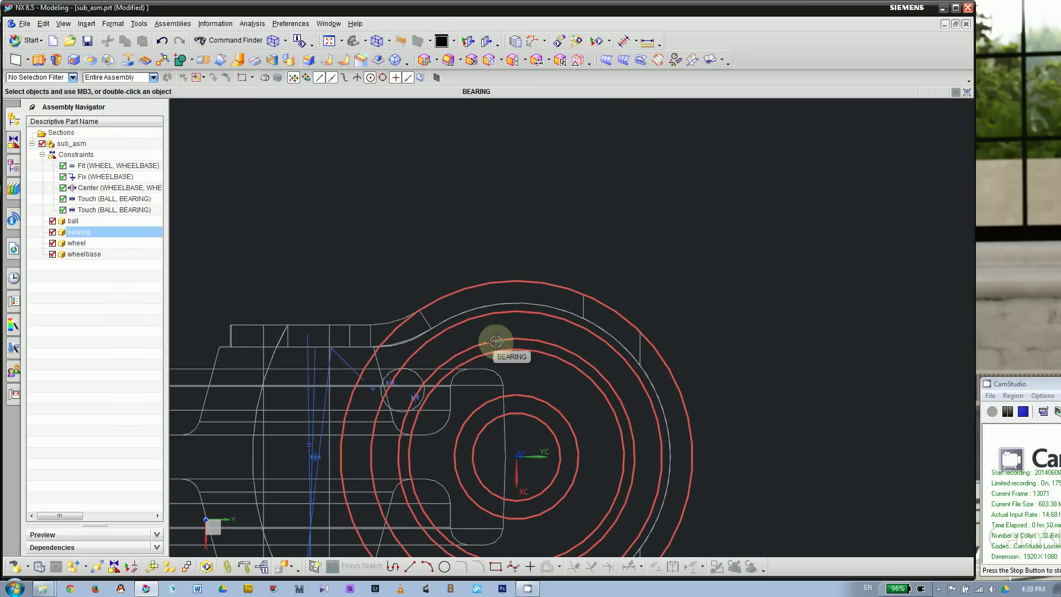
Move the ball component to Y 0 using Dynamic motion and accept the move.
scroll(409, 374, "down", 3)
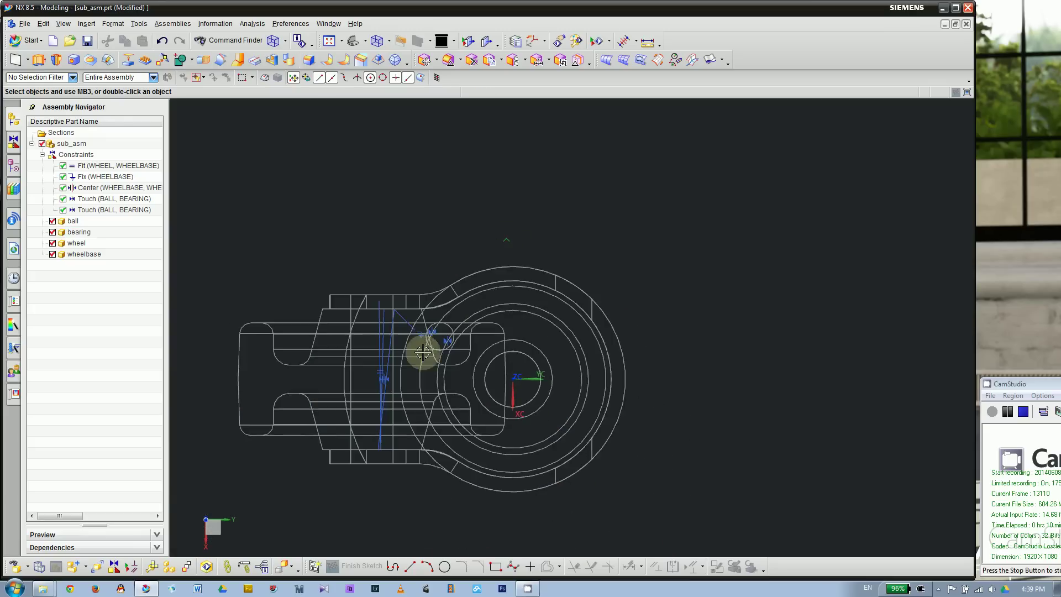
scroll(422, 356, "up", 5)
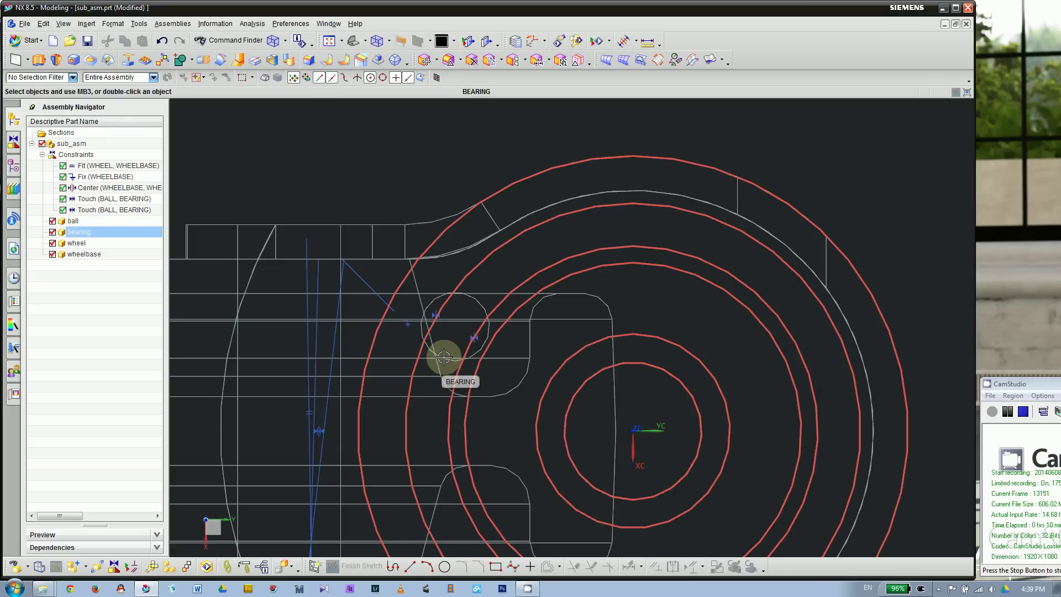
left_click(444, 357)
left_click(503, 376)
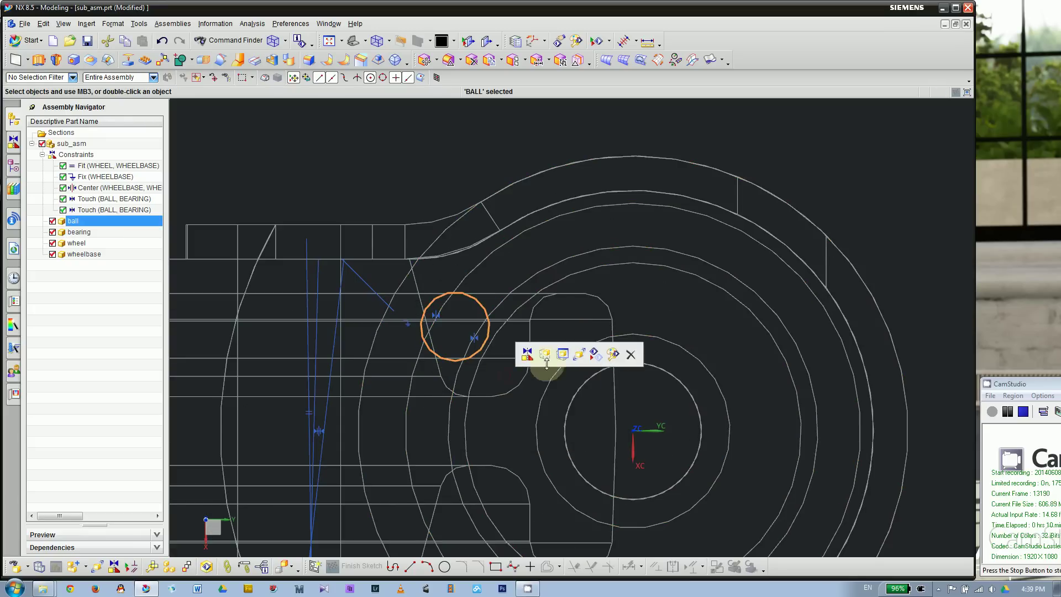
left_click(579, 354)
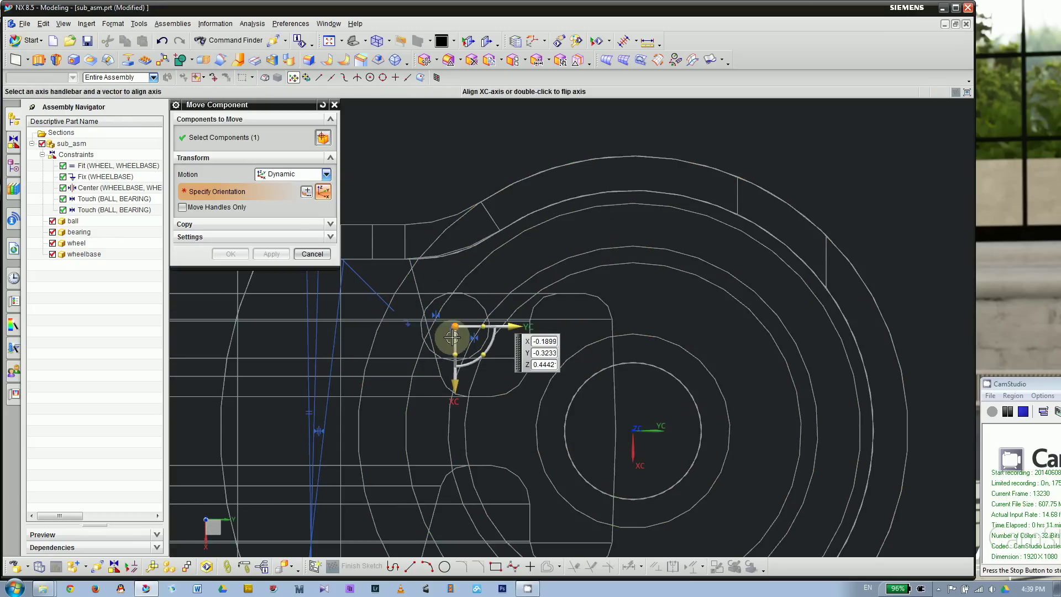
left_click(515, 326)
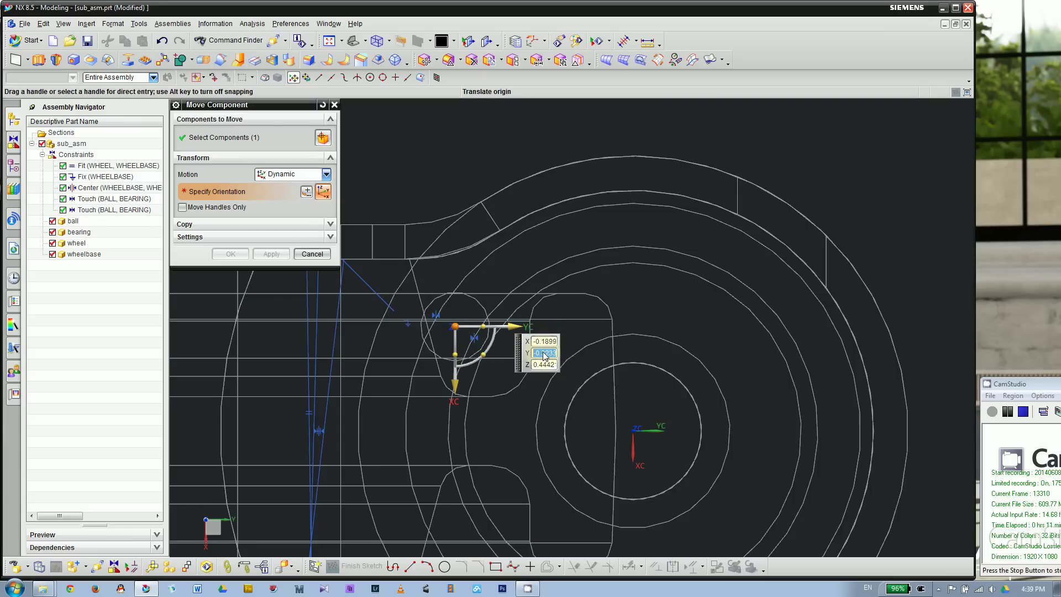
left_click(546, 356)
type("0")
key("Return")
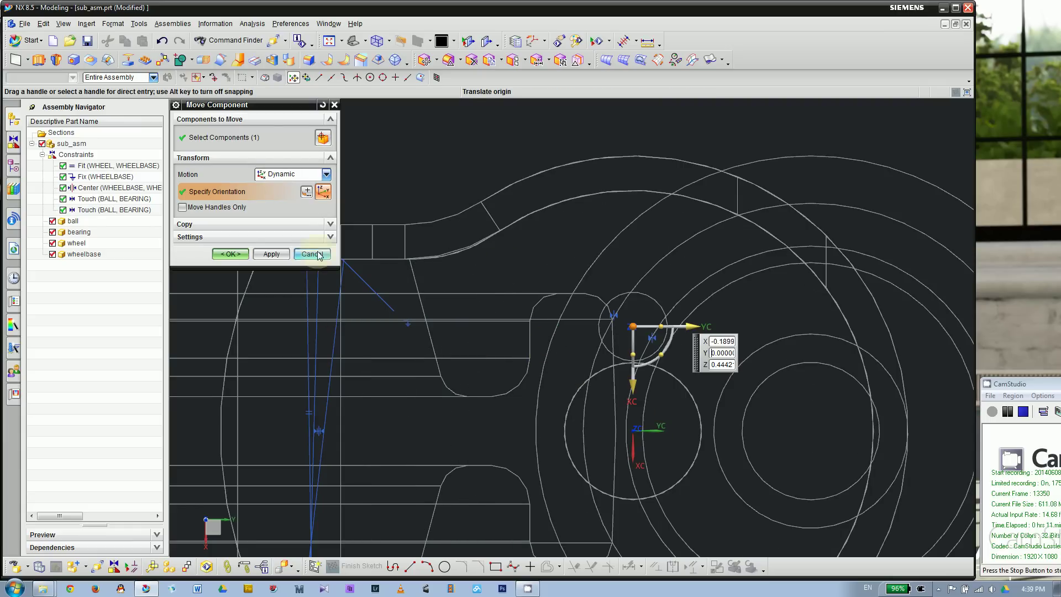
left_click(233, 254)
Return to shaded display and add a Fit constraint between the bearing's center hole and the hole in the wheelbase's upper plate.
scroll(331, 225, "down", 3)
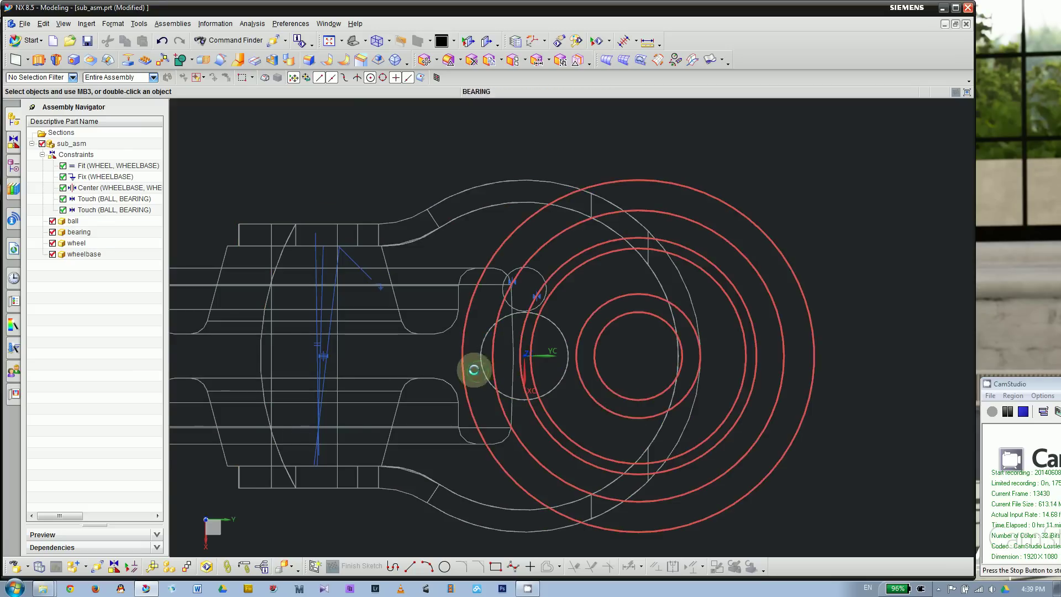
middle_click_drag(473, 366, 556, 223)
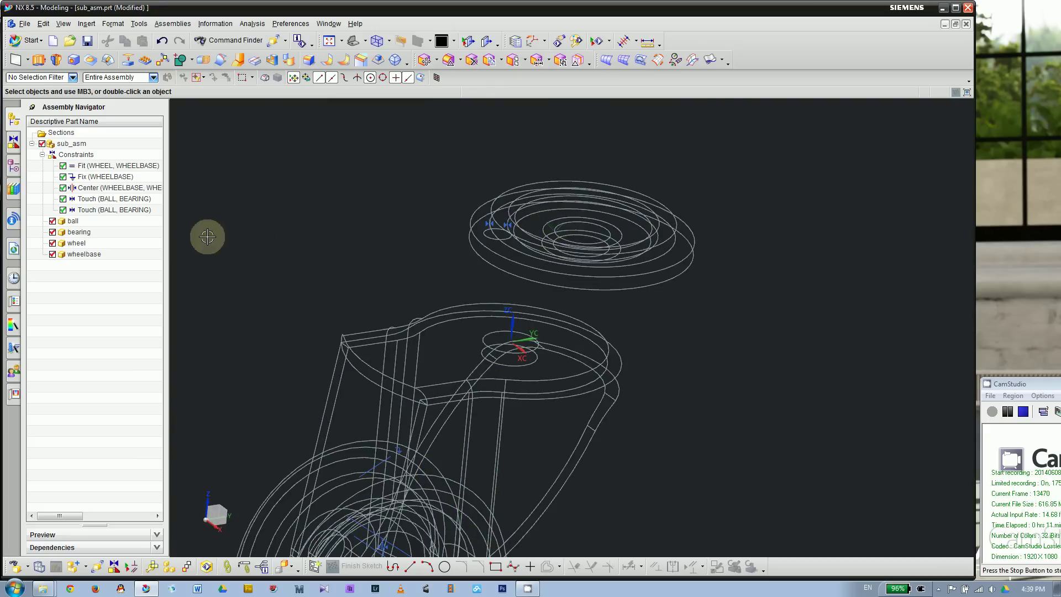
right_click_drag(347, 228, 338, 213)
scroll(557, 215, "up", 2)
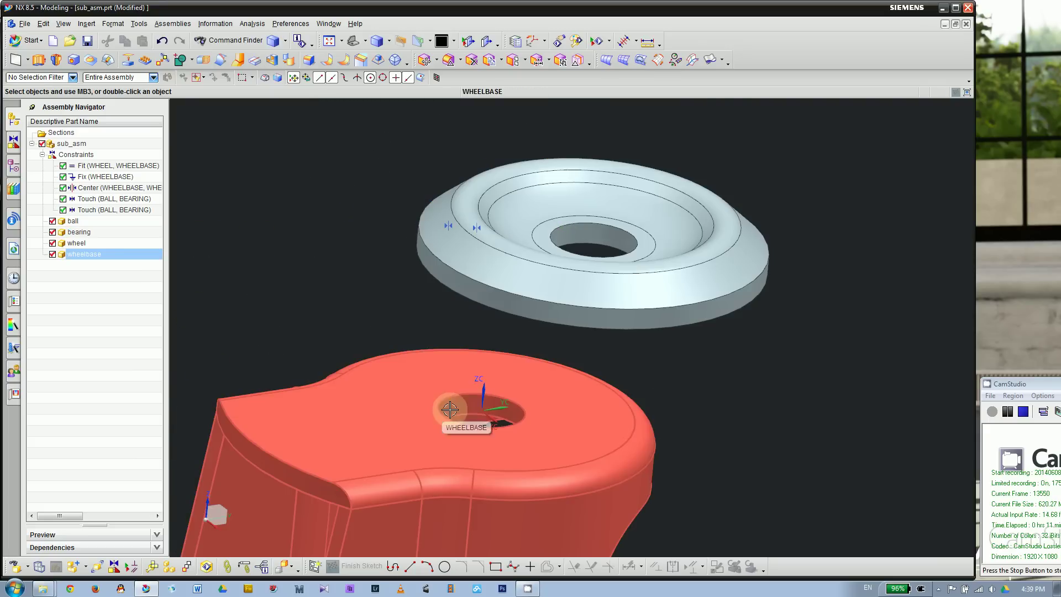
left_click(113, 565)
left_click(237, 136)
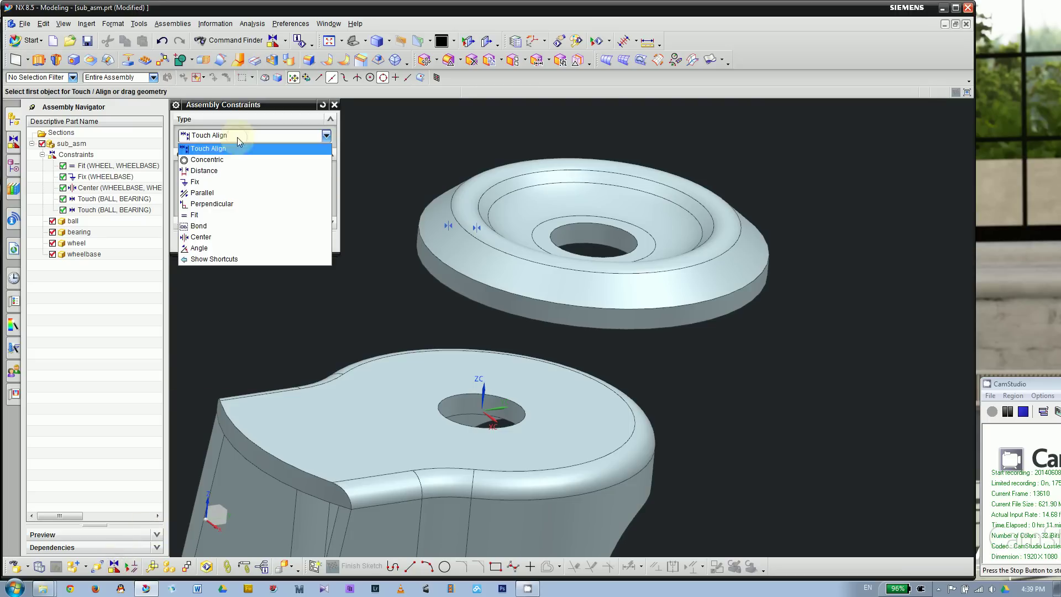
left_click(206, 216)
left_click(575, 235)
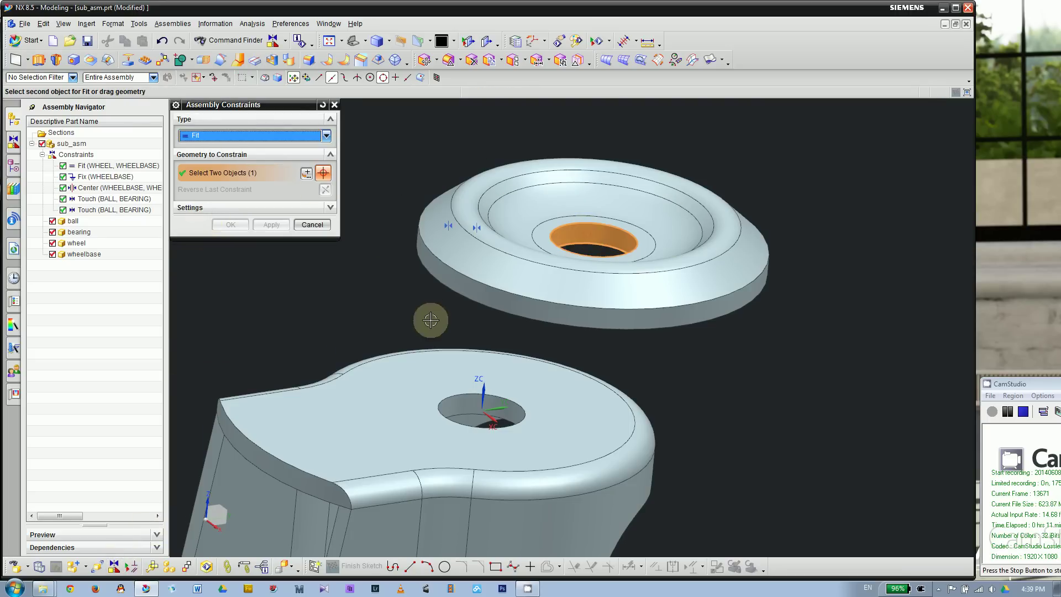
left_click(467, 394)
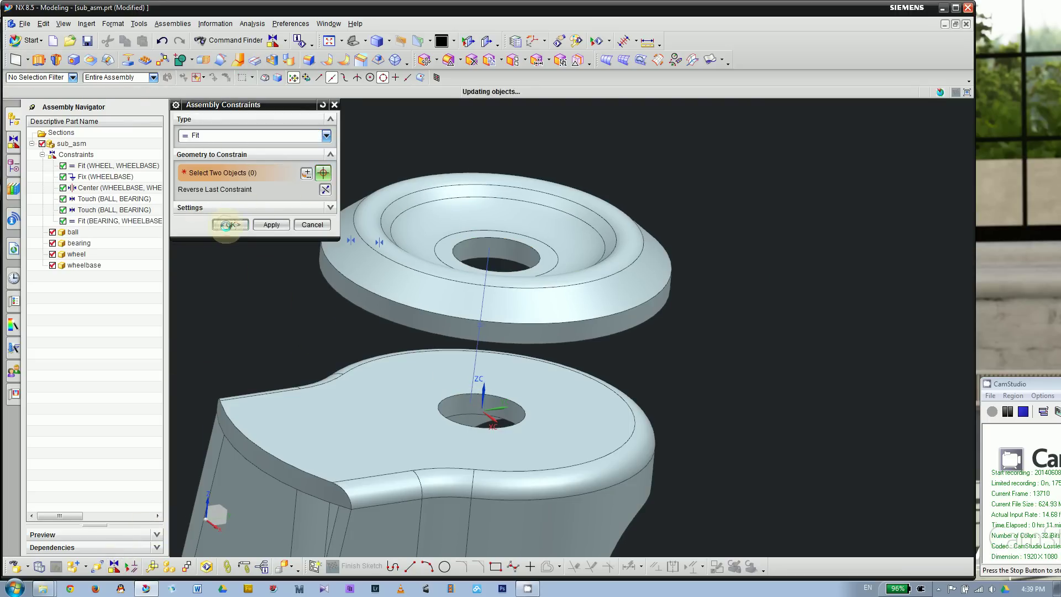
left_click(230, 225)
Switch to the top view in wireframe display and start a Dynamic Move Component operation on the ball.
middle_click_drag(687, 204, 575, 372)
scroll(576, 276, "down", 3)
scroll(500, 217, "up", 2)
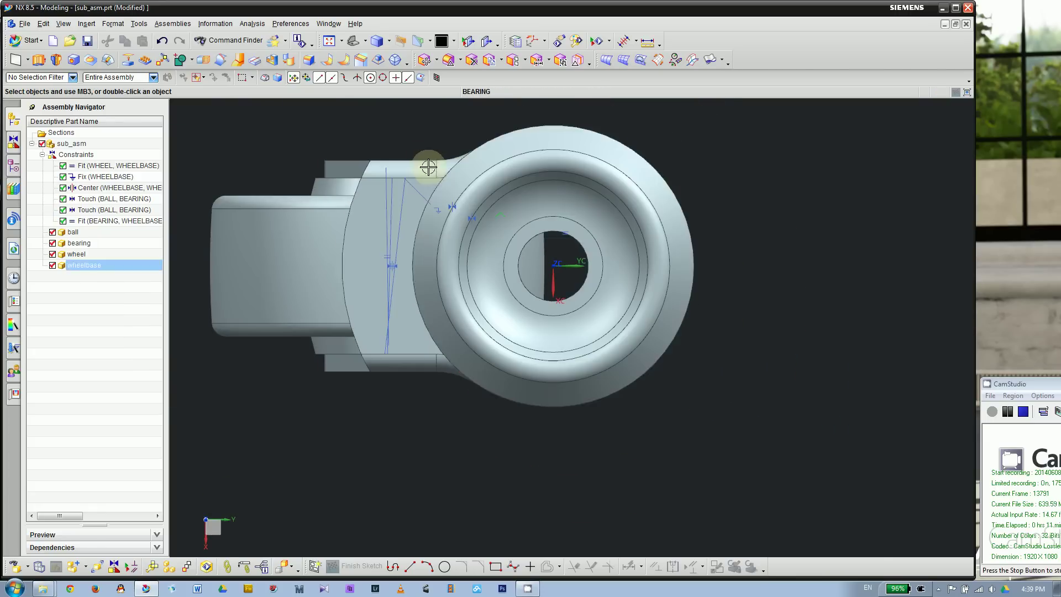
right_click(423, 143)
left_click(423, 129)
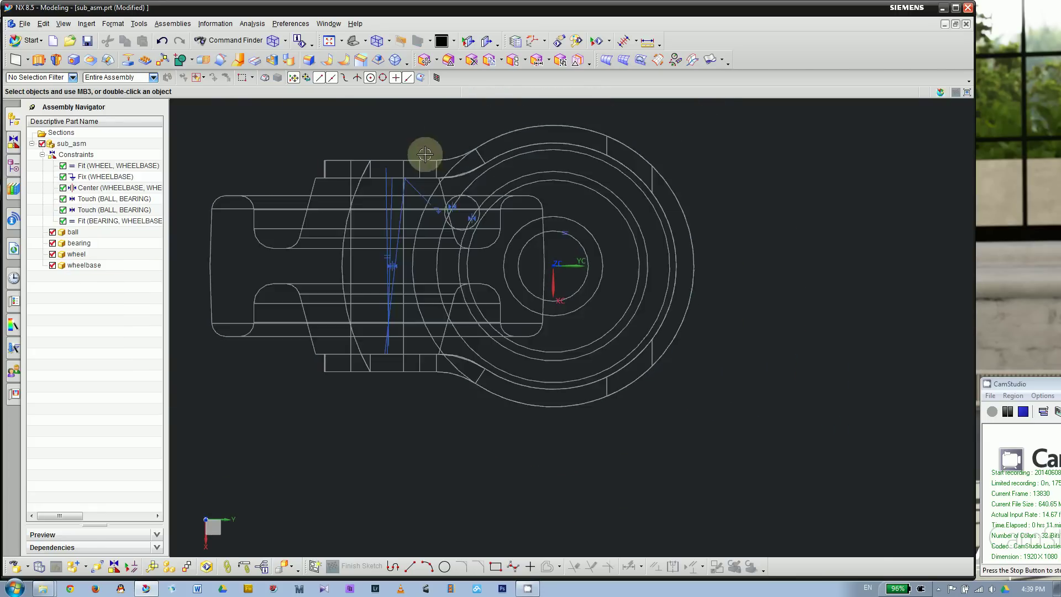
scroll(472, 187, "down", 2)
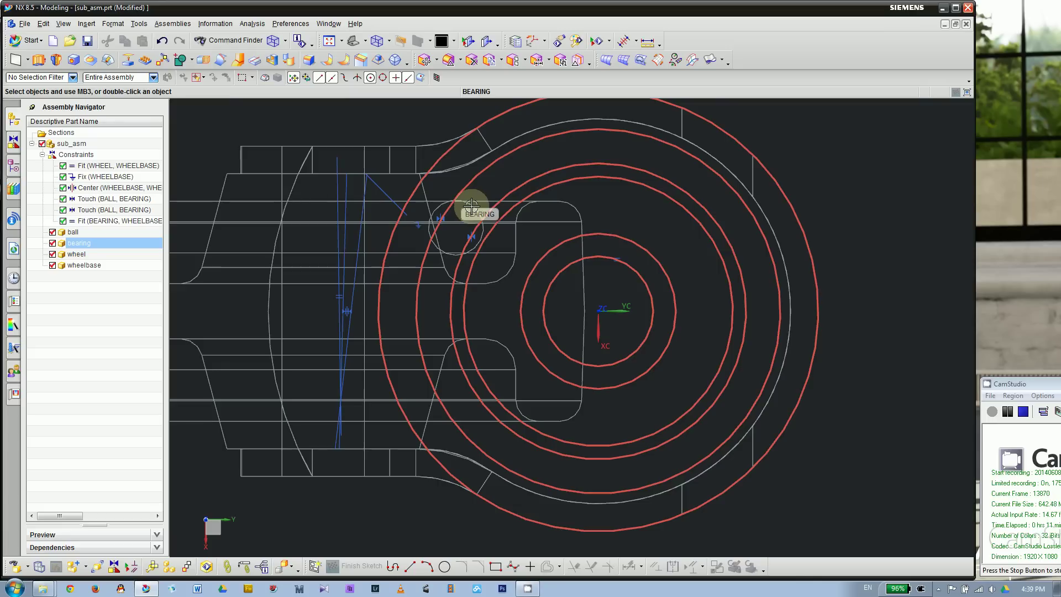
left_click(471, 206)
left_click(536, 216)
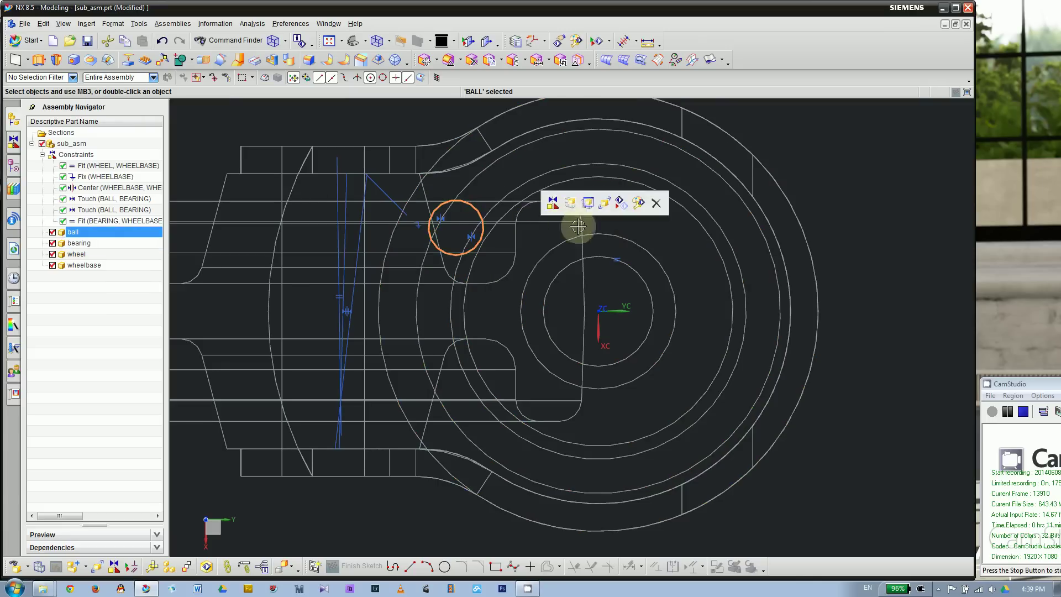
scroll(557, 250, "up", 1)
left_click(605, 202)
scroll(528, 298, "up", 1)
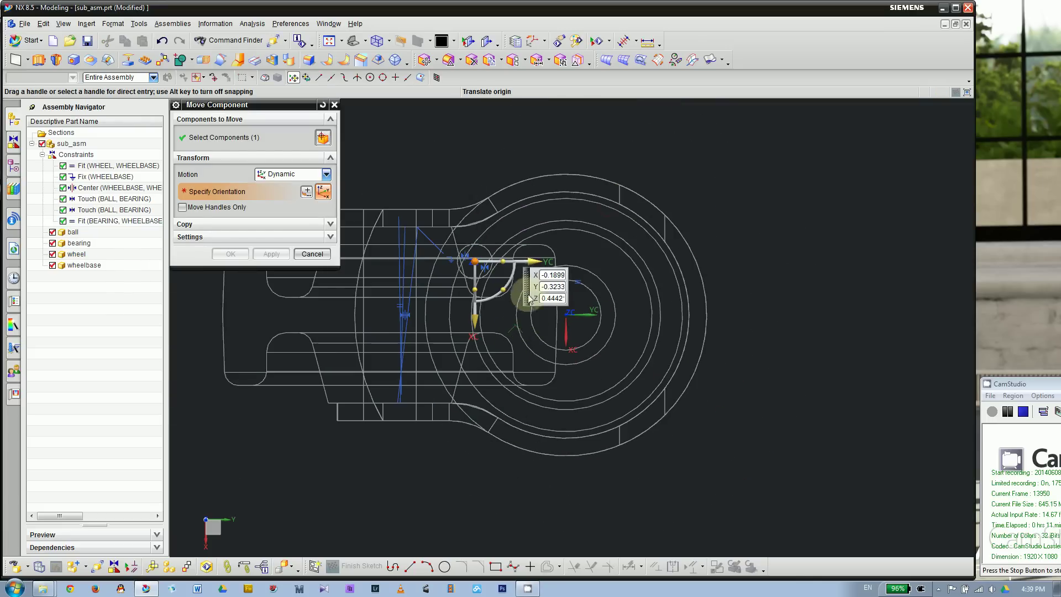
Try to shift the ball along the Y axis and set its Y coordinate to 0, and undo the move.
left_click_drag(537, 259, 597, 161)
left_click(632, 264)
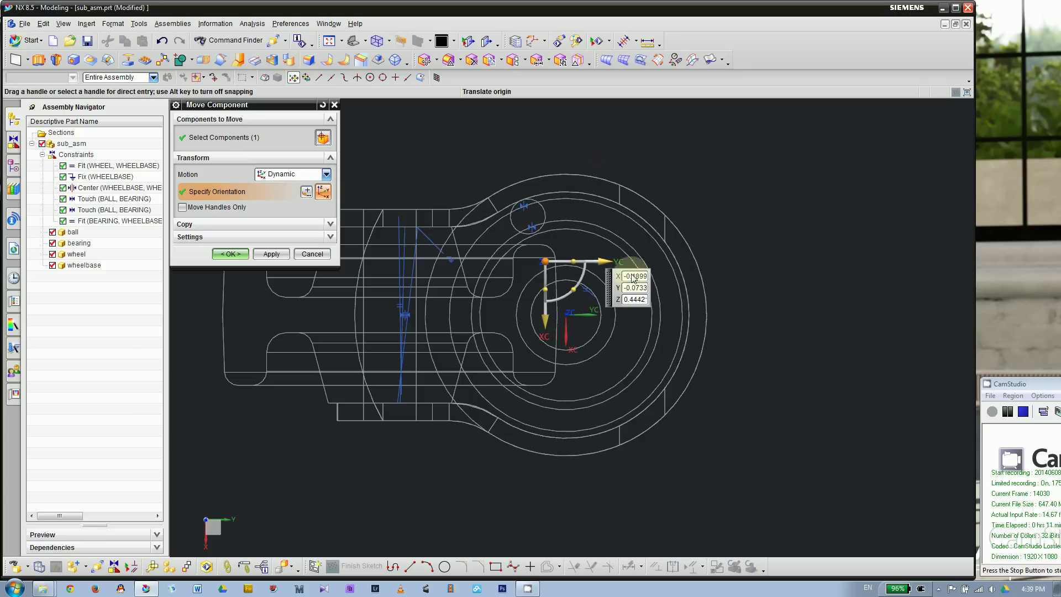
left_click(636, 287)
type("0")
key("Return")
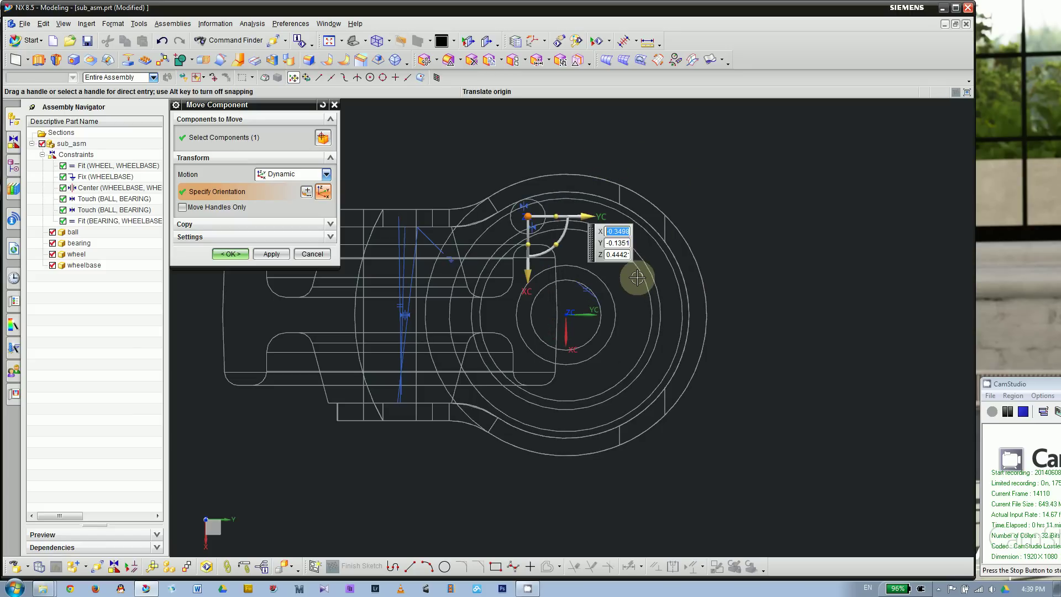
key("ctrl+z")
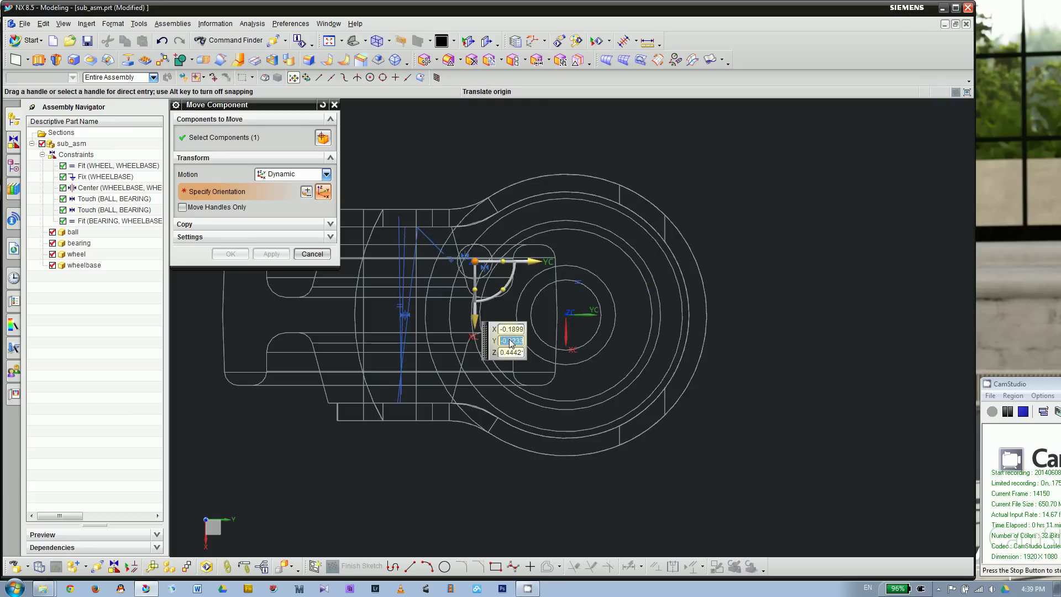
Set the ball's Y coordinate to 0, accept the move, and return to a shaded 3D view.
key("Return")
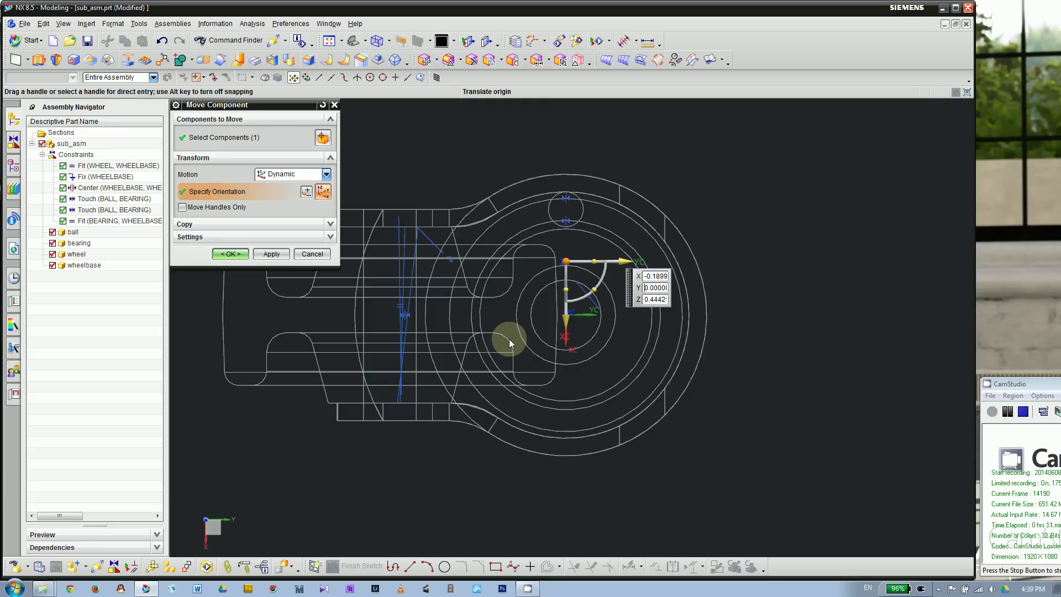
left_click(230, 253)
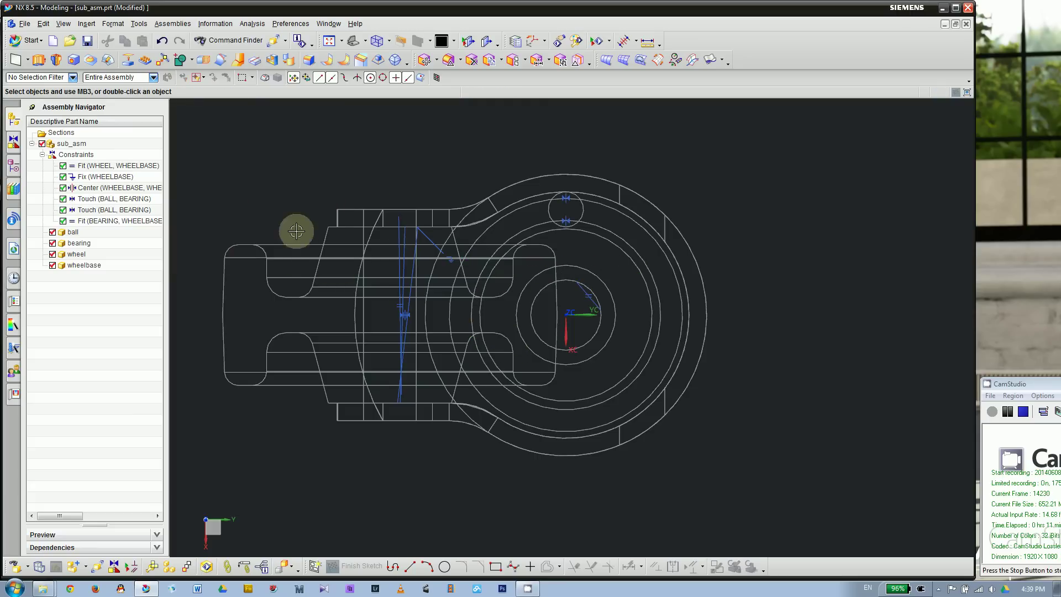
scroll(581, 189, "up", 3)
key("Home")
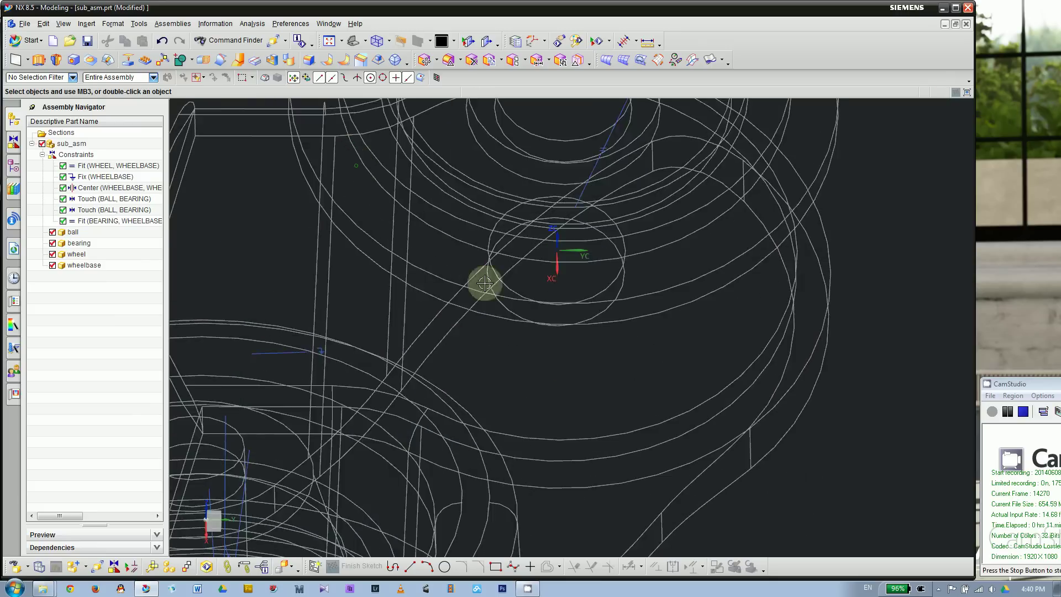
right_click_drag(405, 185, 371, 198)
mouse_move(370, 197)
middle_mouse_down()
mouse_move(343, 173)
mouse_move(355, 183)
middle_mouse_up()
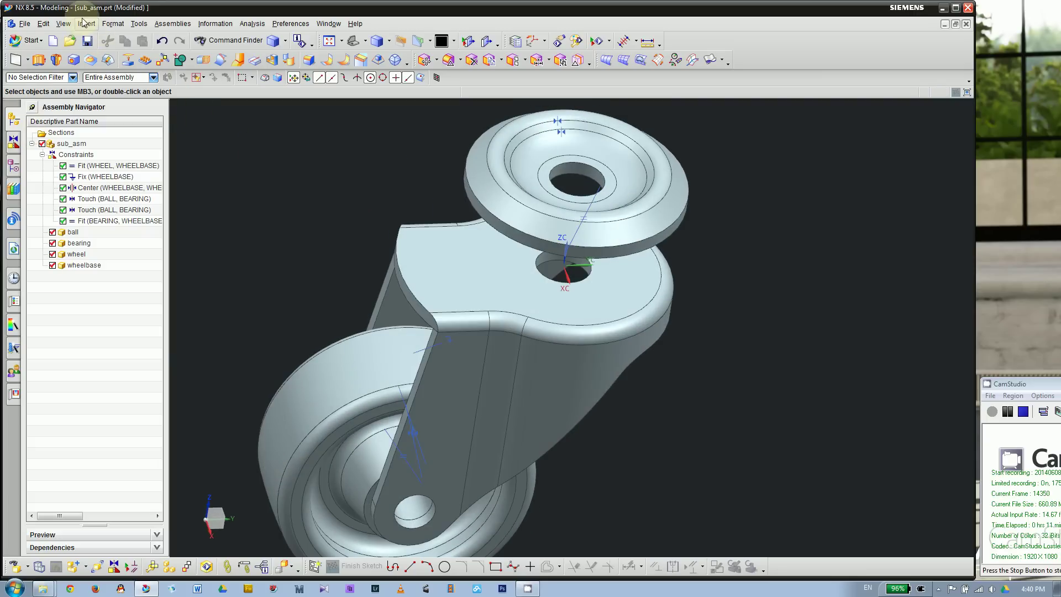
Start a One Plane view section of the assembly and set its plane to Y with Absolute orientation.
scroll(485, 387, "down", 2)
scroll(481, 190, "up", 5)
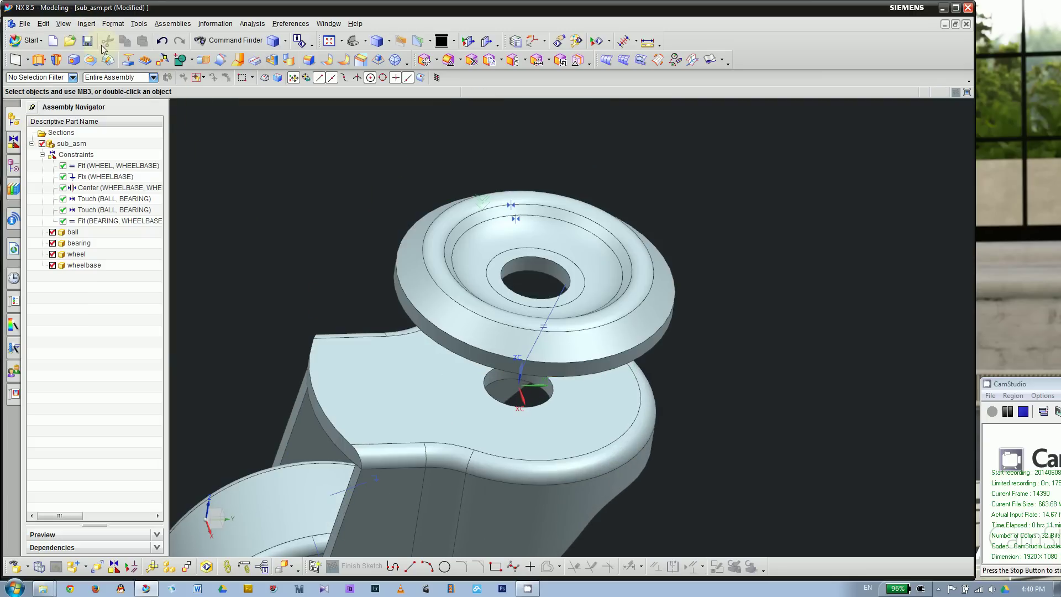
left_click(86, 24)
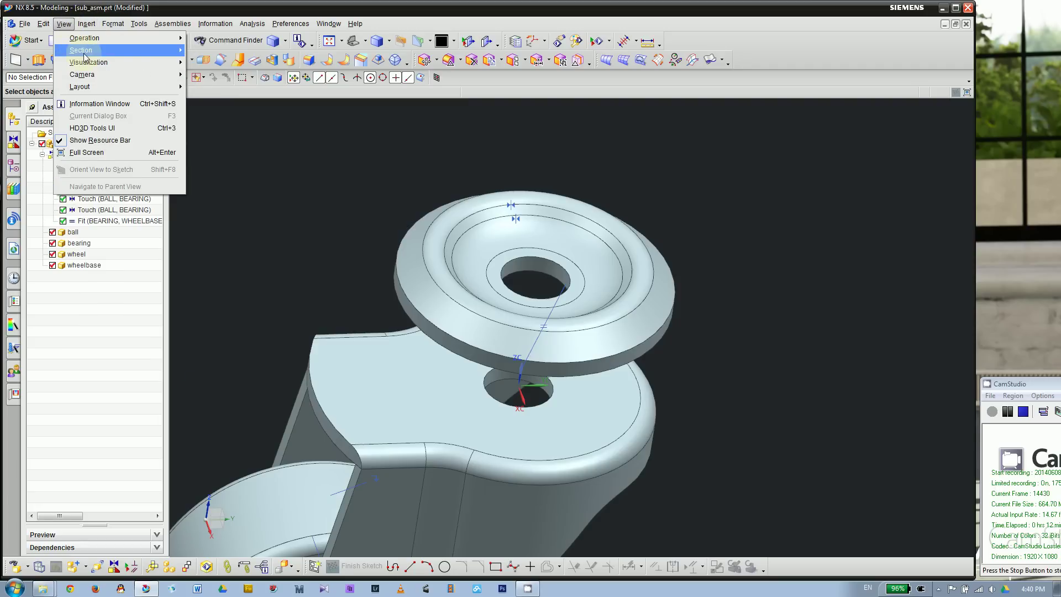
mouse_move(111, 50)
left_click(222, 76)
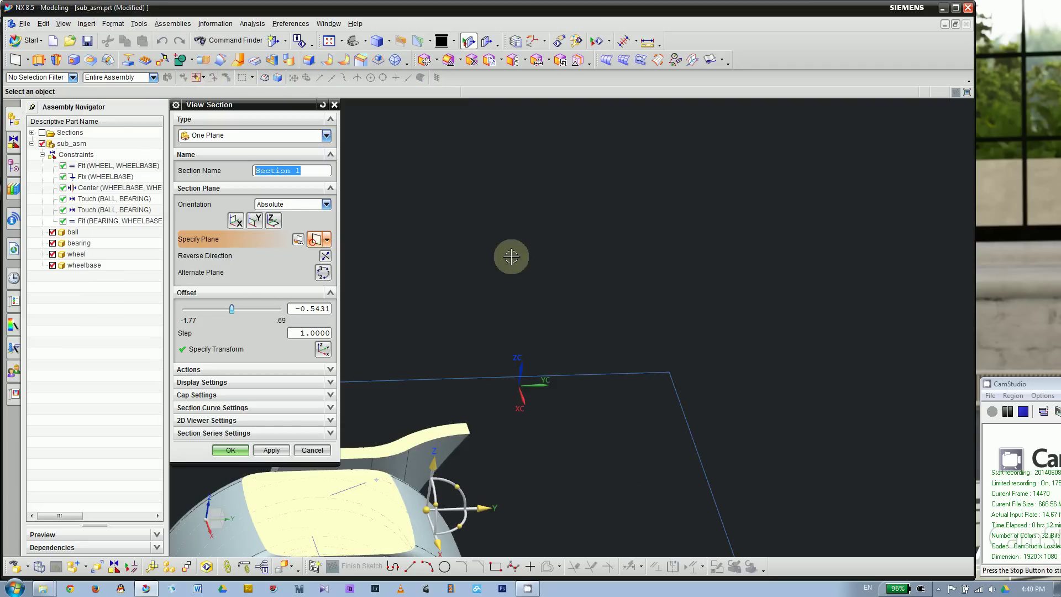
left_click(254, 220)
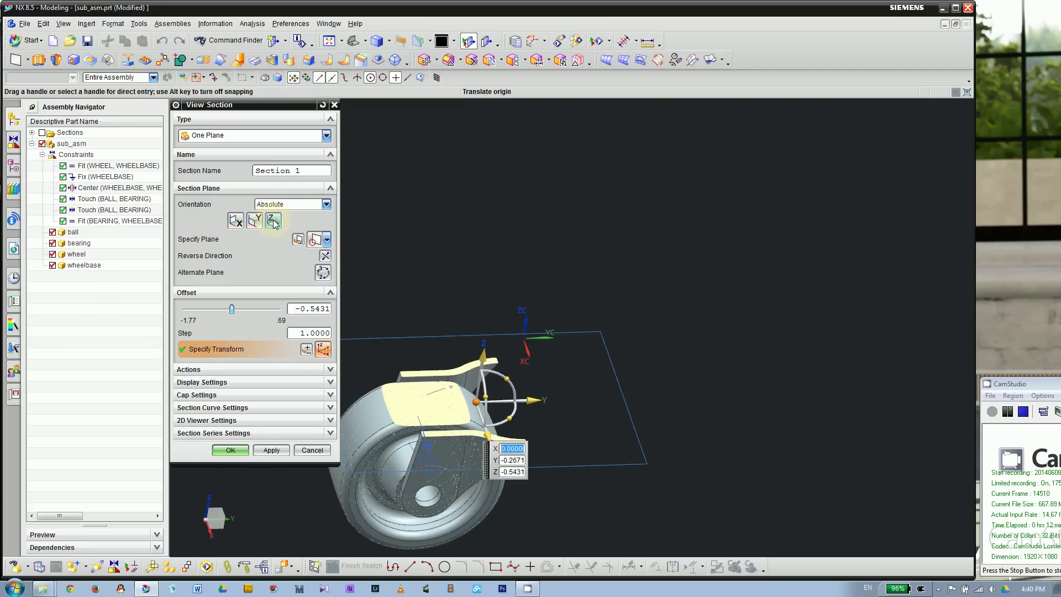
left_click(236, 221)
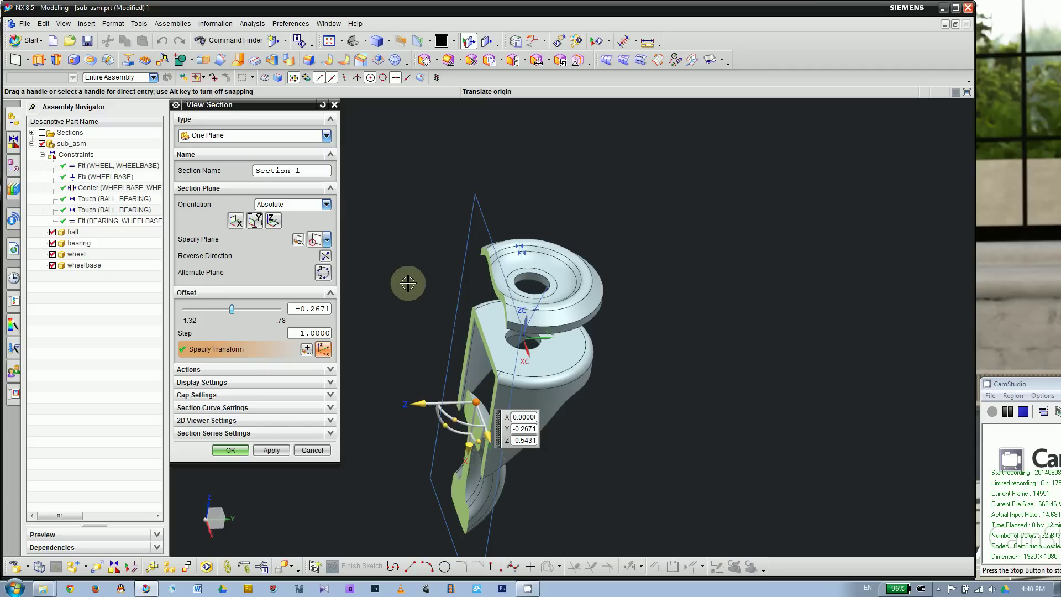
left_click(236, 221)
left_click(273, 221)
left_click(255, 221)
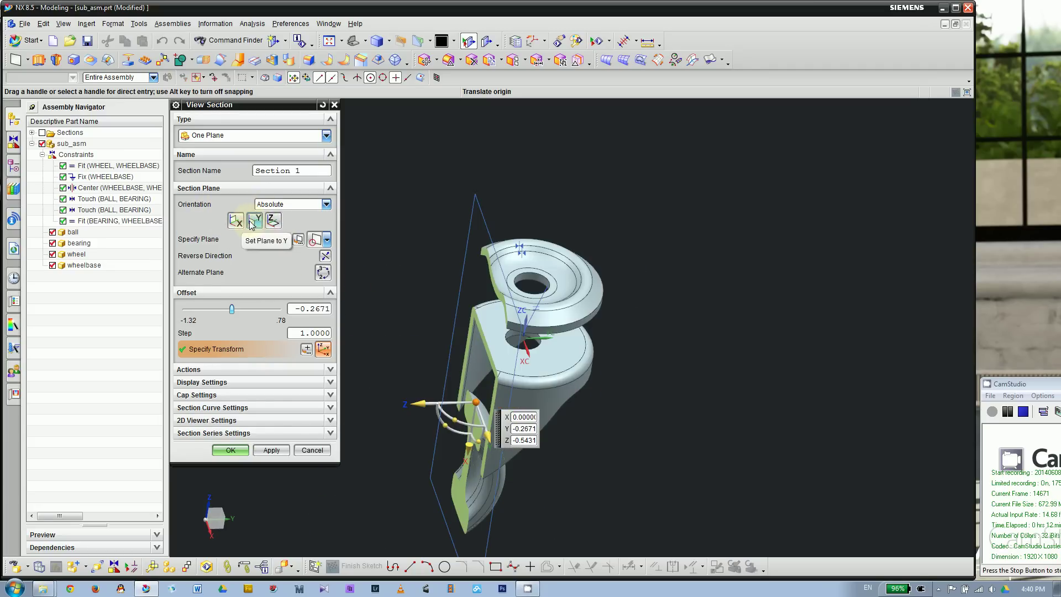
Set the section plane's Z and Y coordinates to 0 so that it cuts through the origin, and select its X-axis handle.
scroll(414, 469, "up", 3)
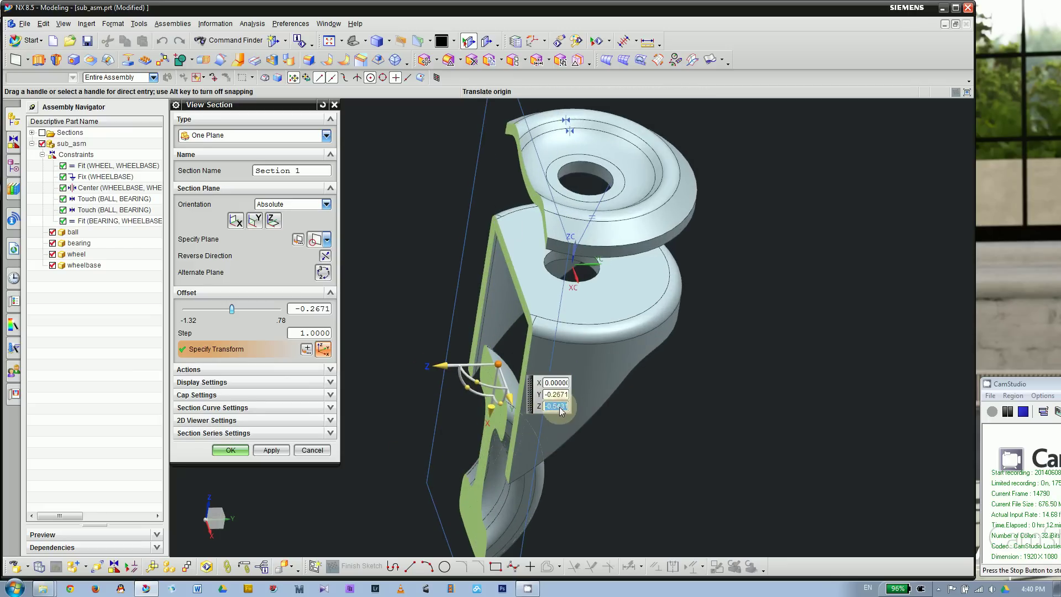
type("0")
key("Return")
scroll(431, 305, "down", 3)
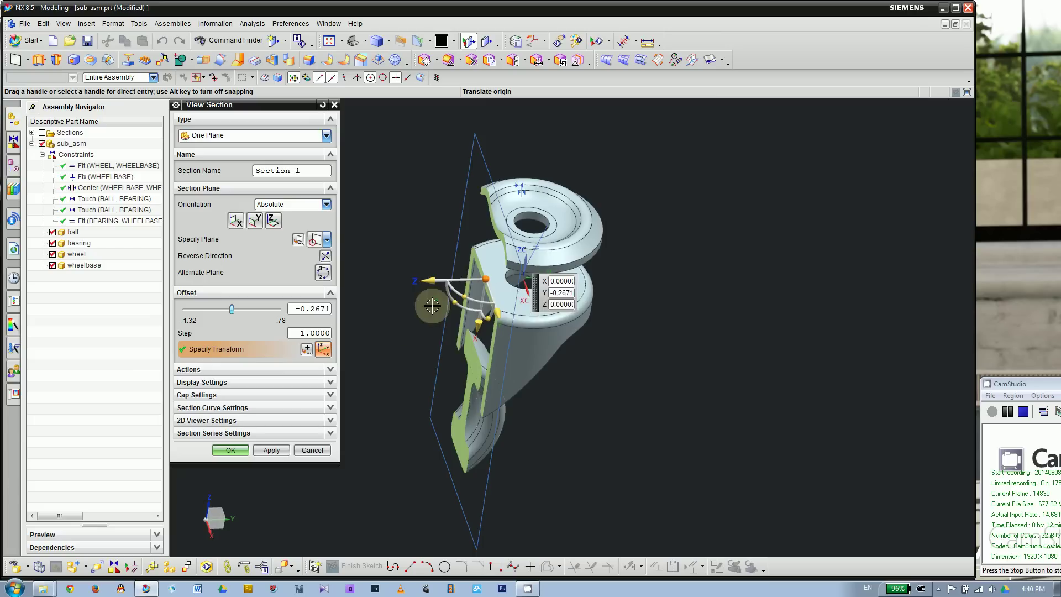
mouse_move(433, 279)
left_mouse_down()
mouse_move(480, 278)
mouse_move(431, 279)
left_mouse_up()
left_click(476, 282)
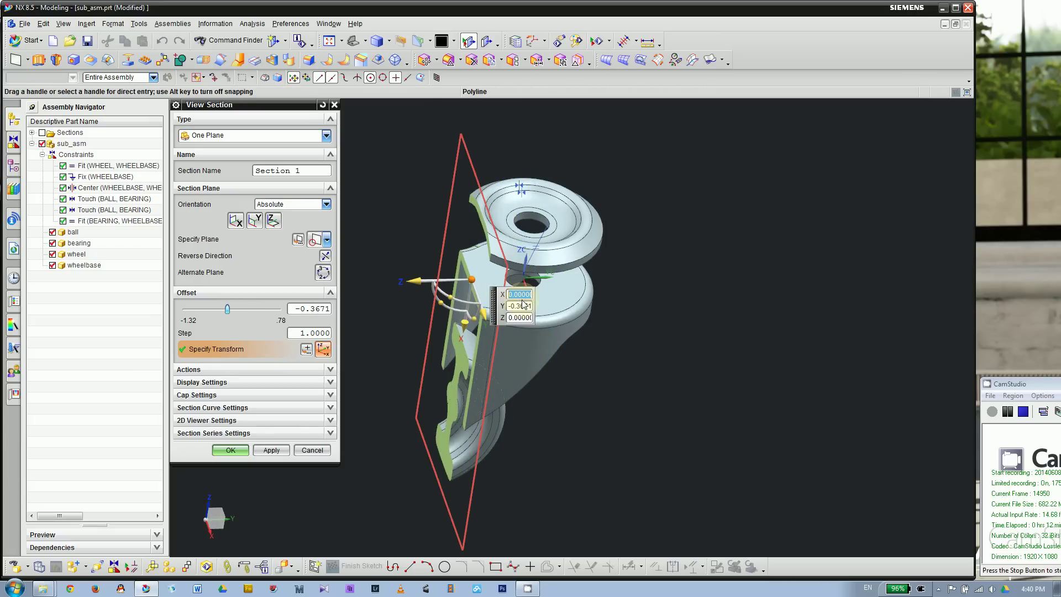
key("Return")
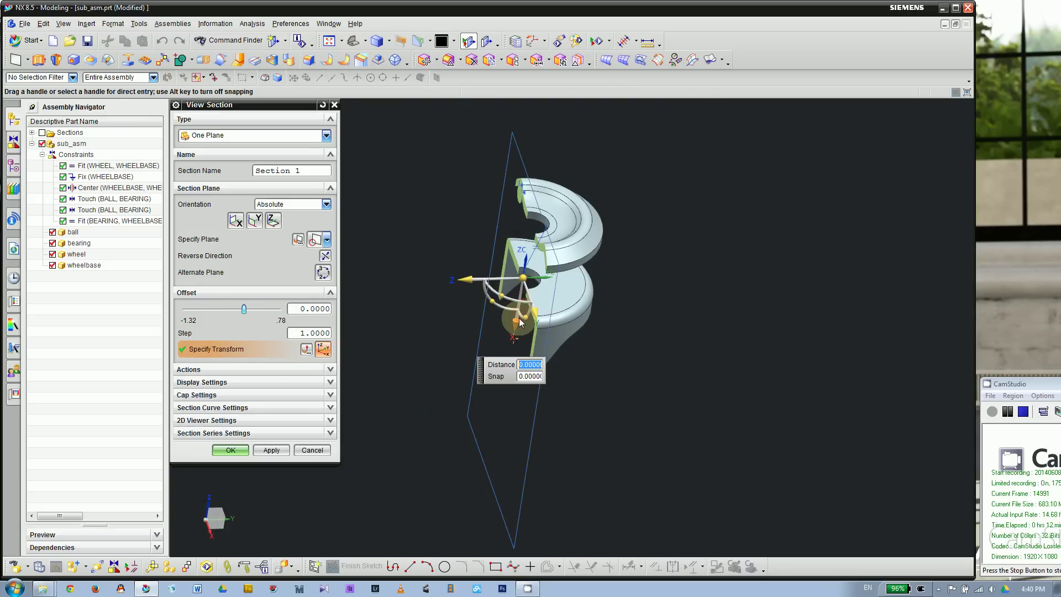
left_click(517, 320)
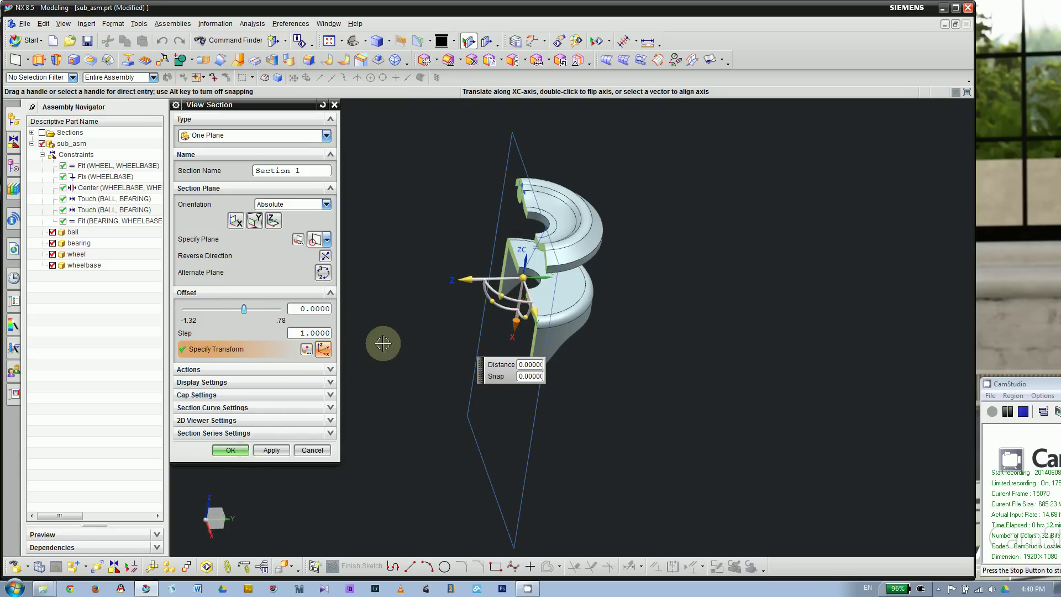
Accept the view section, expand the list of saved sections, and show the Section 1 curves in a front view.
left_click(230, 449)
middle_click_drag(349, 329, 407, 341)
scroll(459, 165, "up", 5)
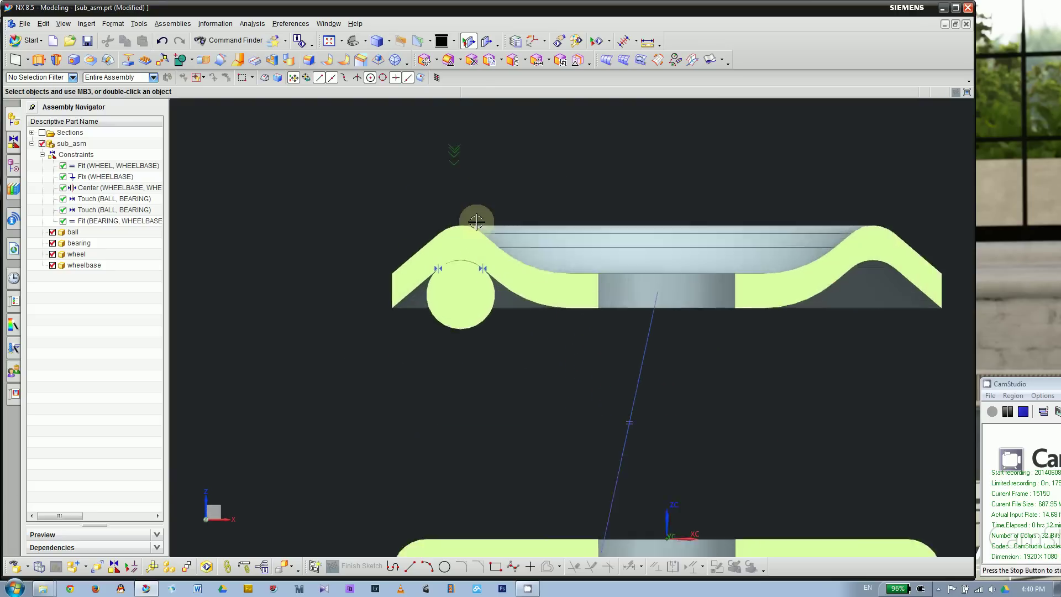
left_click(32, 132)
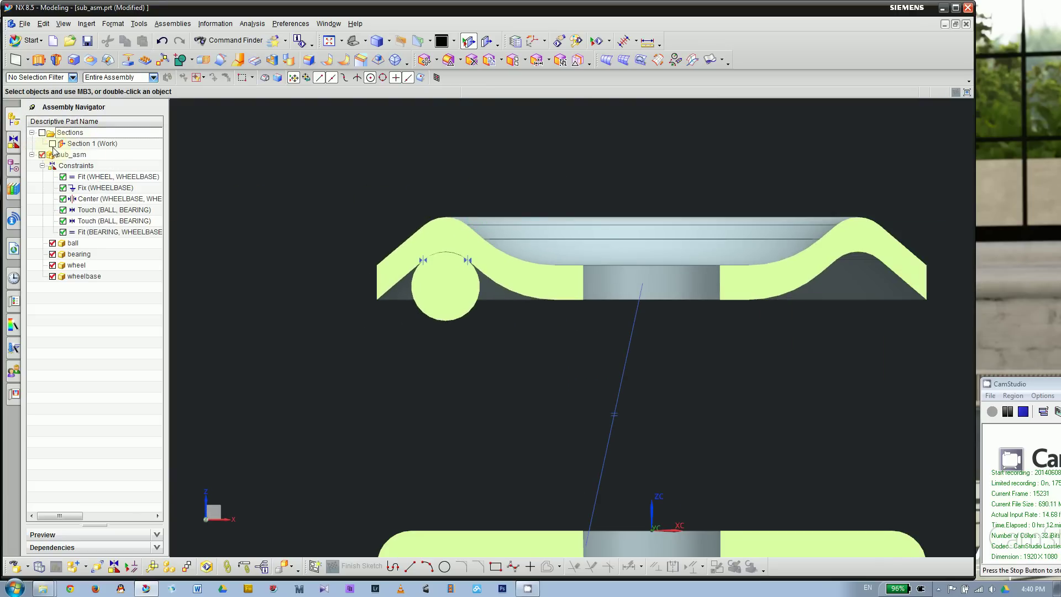
left_click(91, 144)
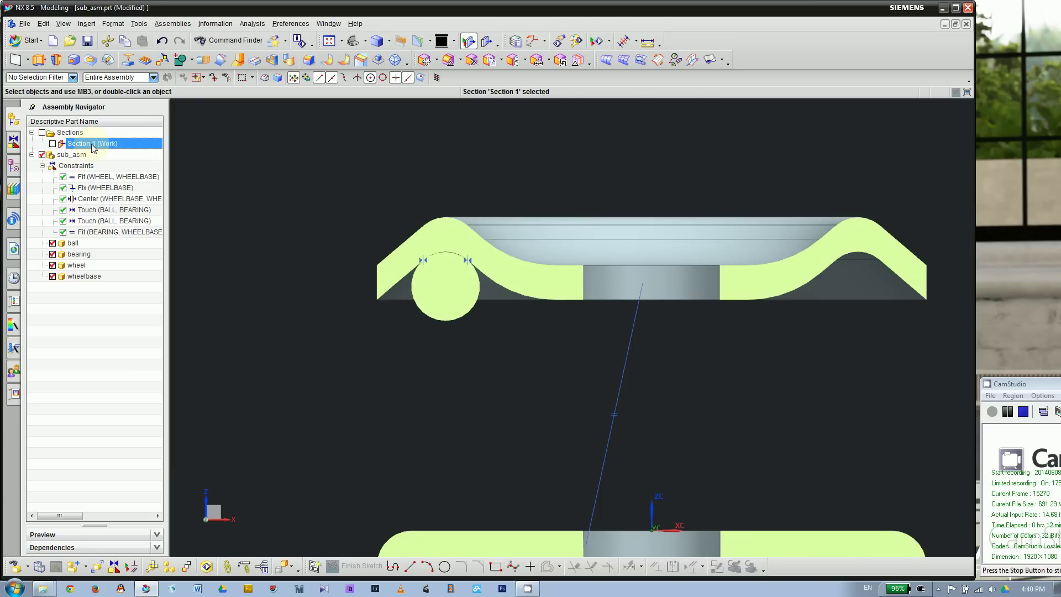
left_click(52, 144)
Examine the contact between the ball and the bearing groove in the sectioned view, from the front and at an angle.
scroll(394, 259, "up", 5)
scroll(474, 267, "down", 4)
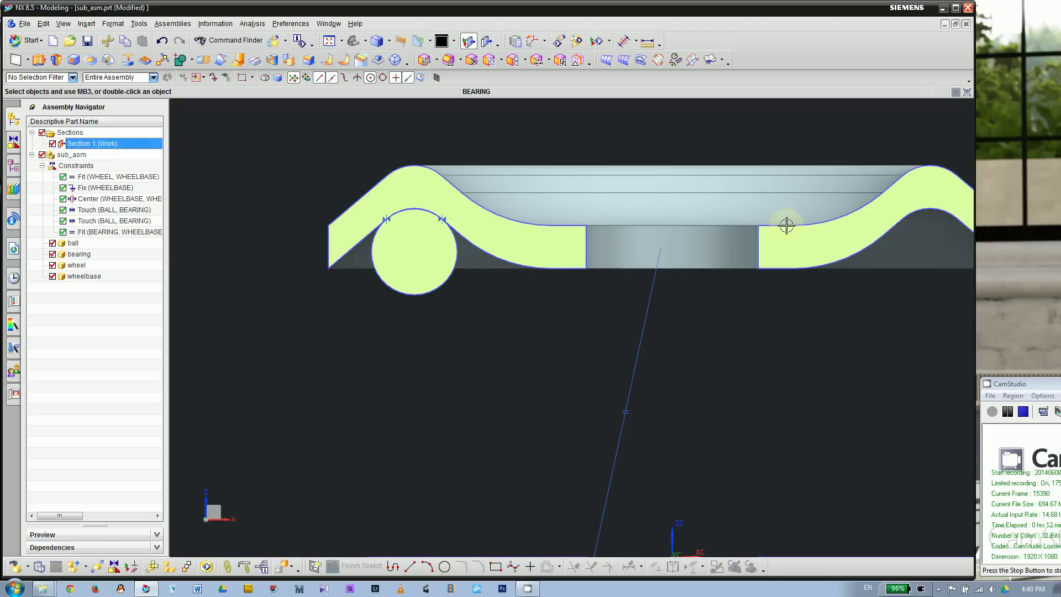
scroll(422, 209, "up", 3)
scroll(282, 220, "up", 1)
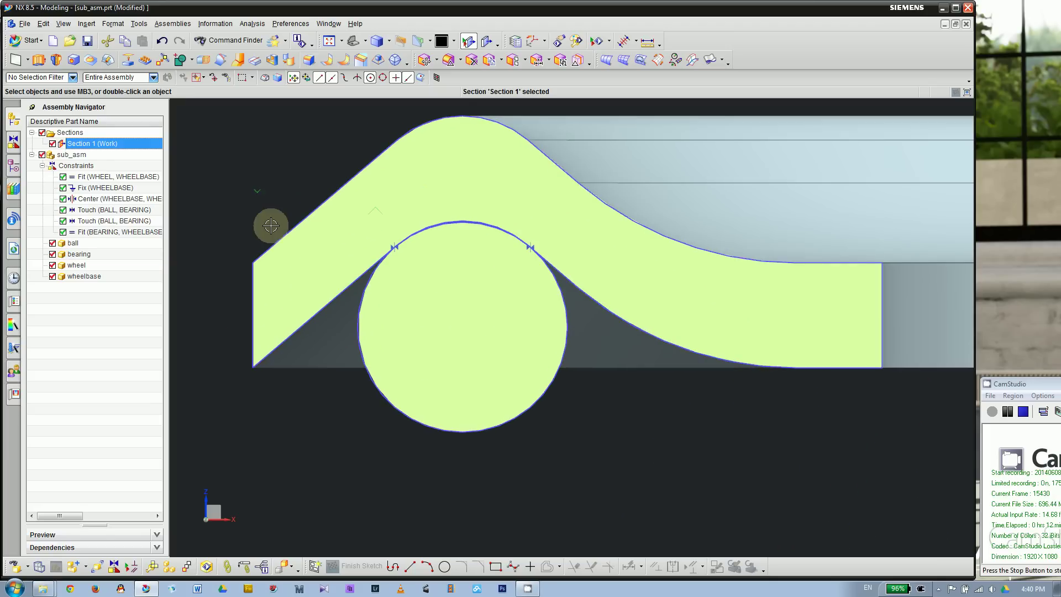
scroll(333, 286, "up", 4)
scroll(336, 332, "down", 2)
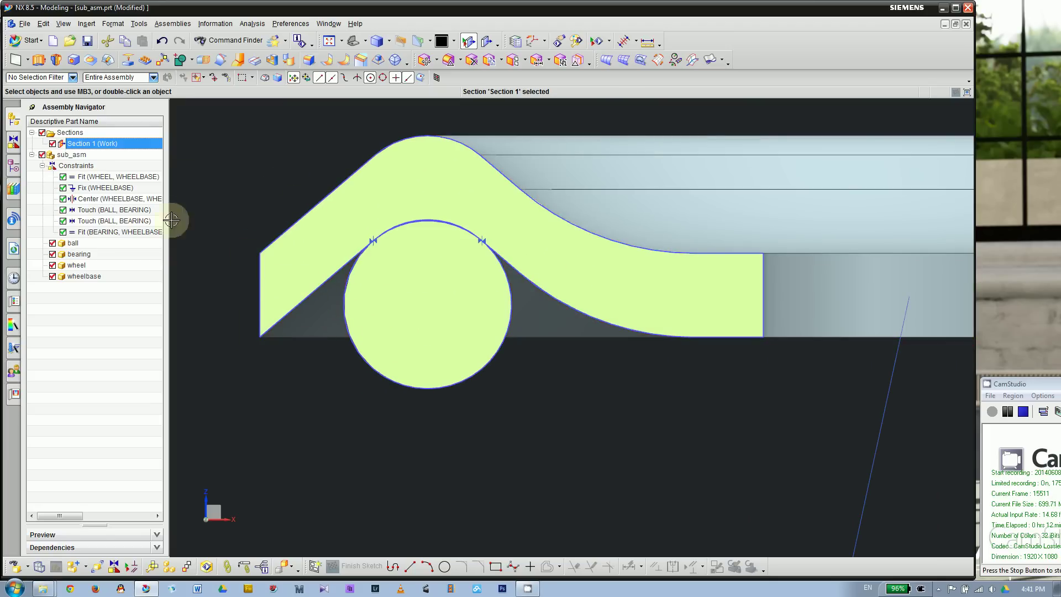
scroll(401, 227, "up", 4)
scroll(459, 204, "up", 2)
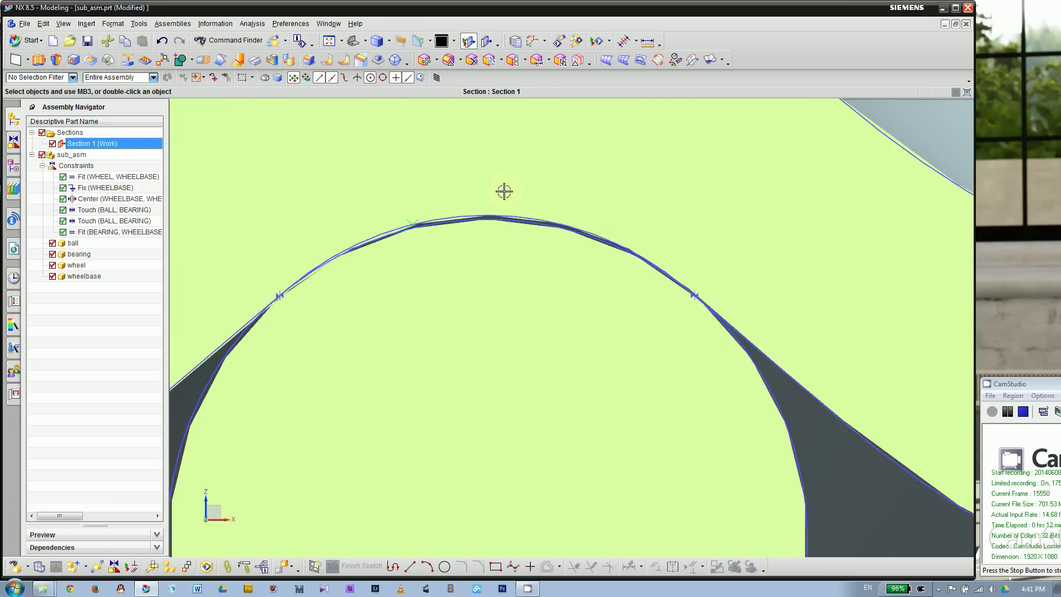
scroll(569, 232, "down", 1)
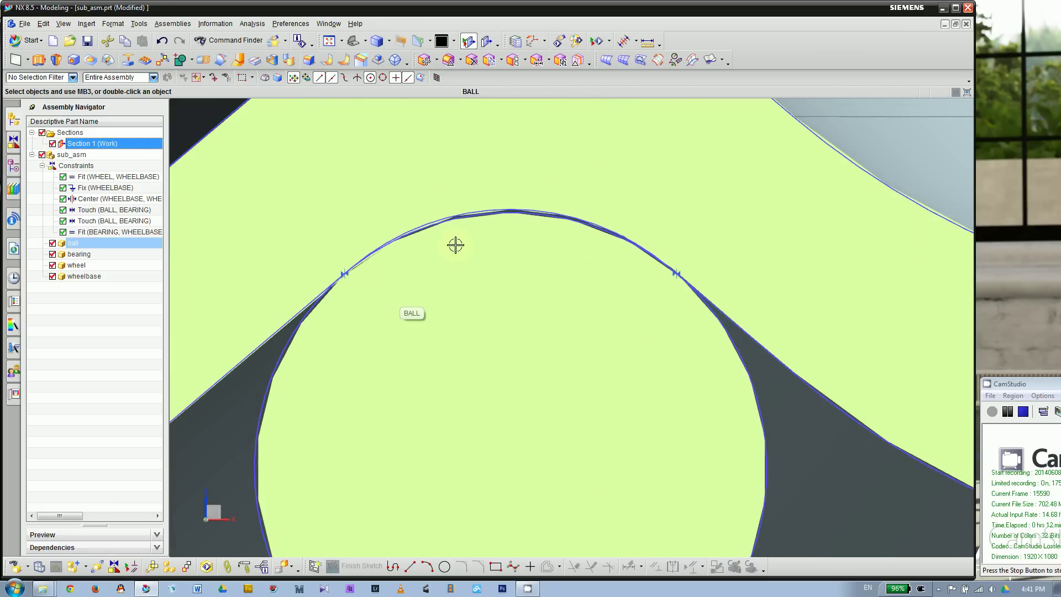
scroll(507, 227, "up", 1)
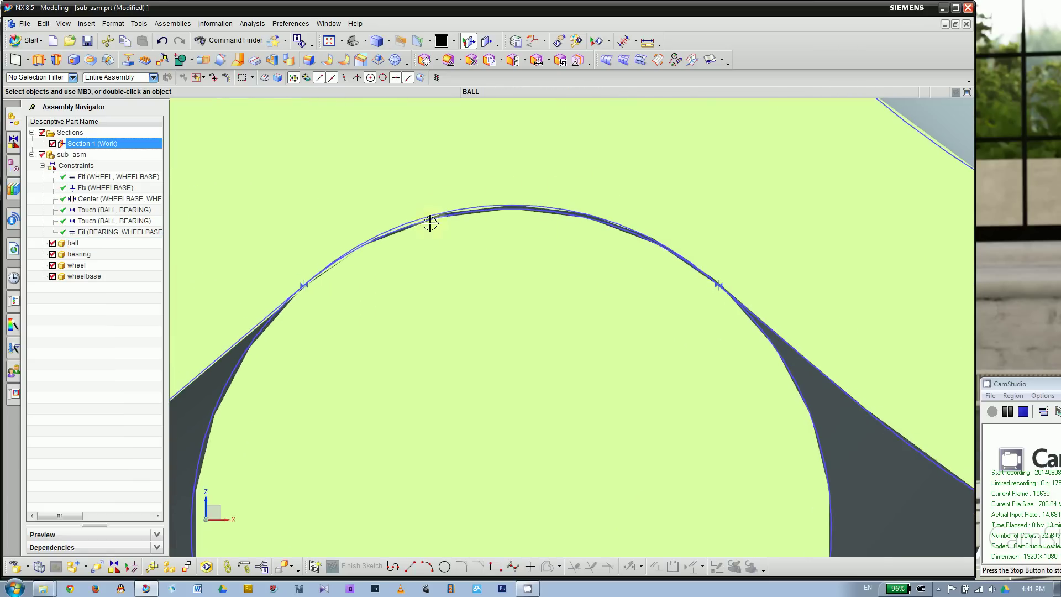
scroll(516, 221, "down", 2)
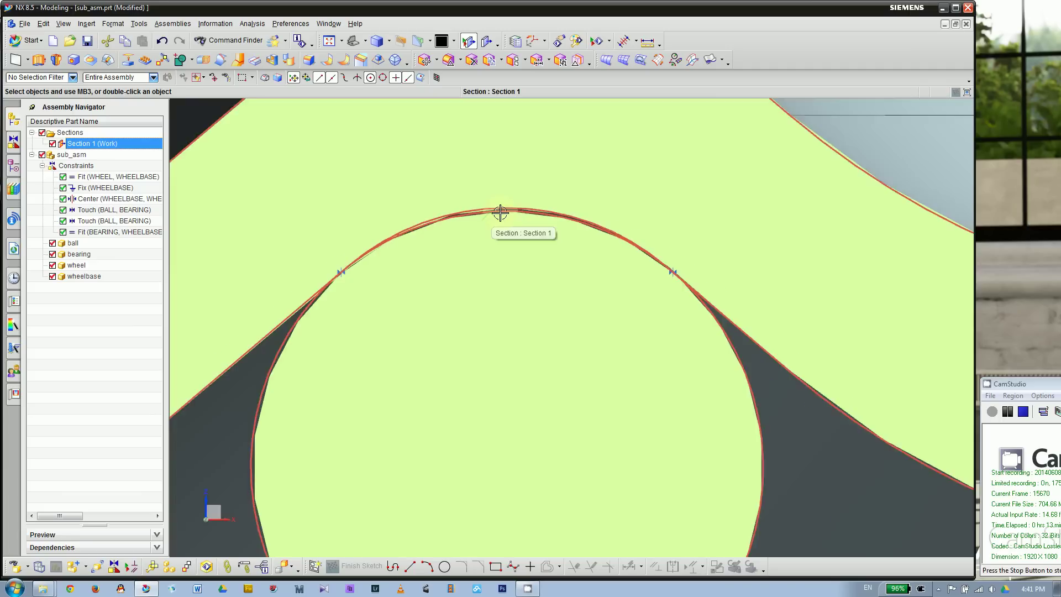
scroll(502, 212, "up", 2)
scroll(512, 199, "down", 2)
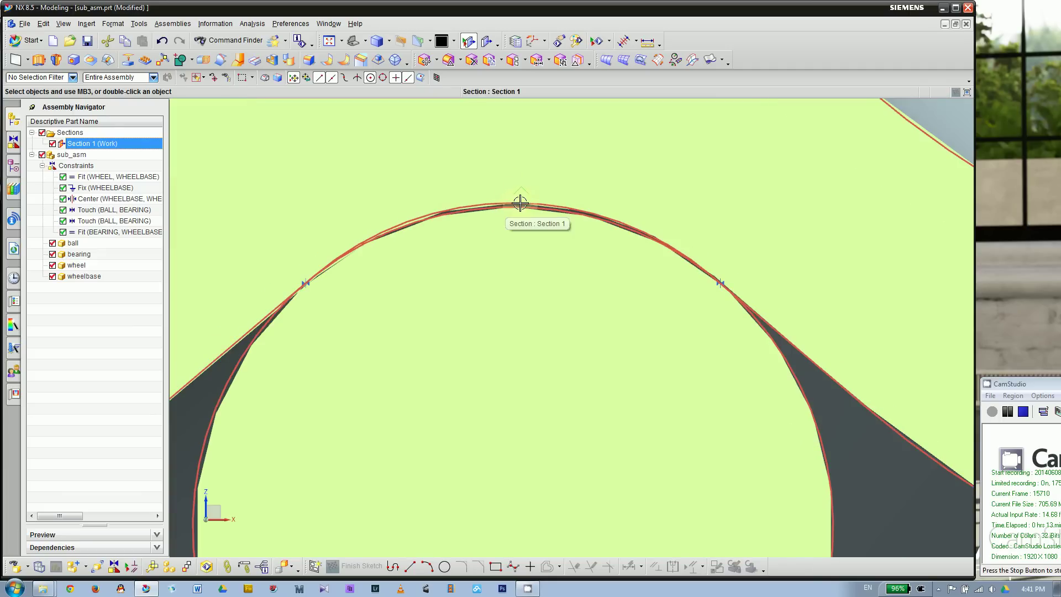
scroll(288, 290, "up", 1)
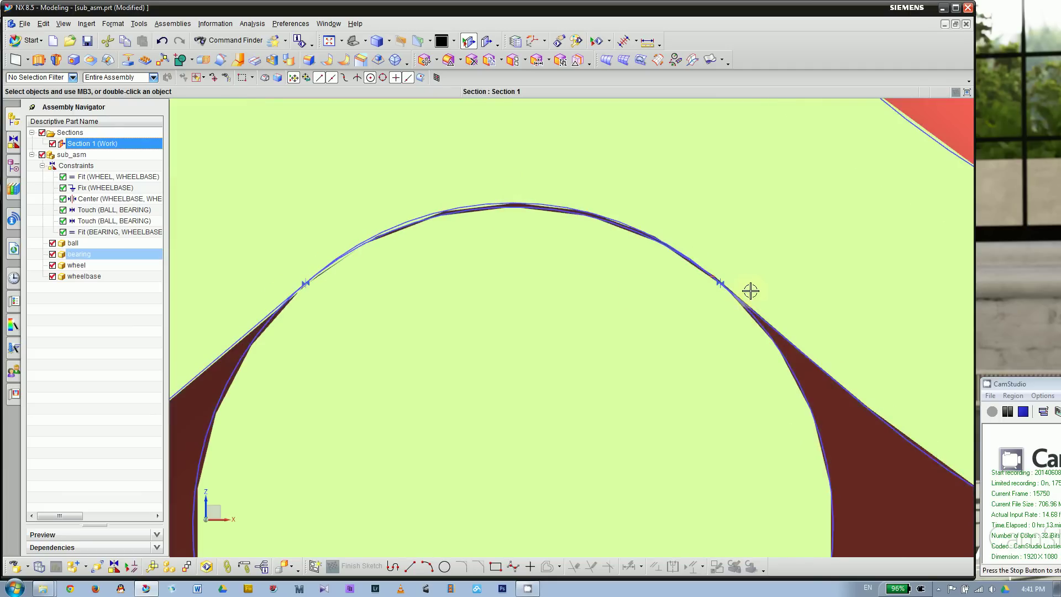
middle_click_drag(750, 291, 473, 289)
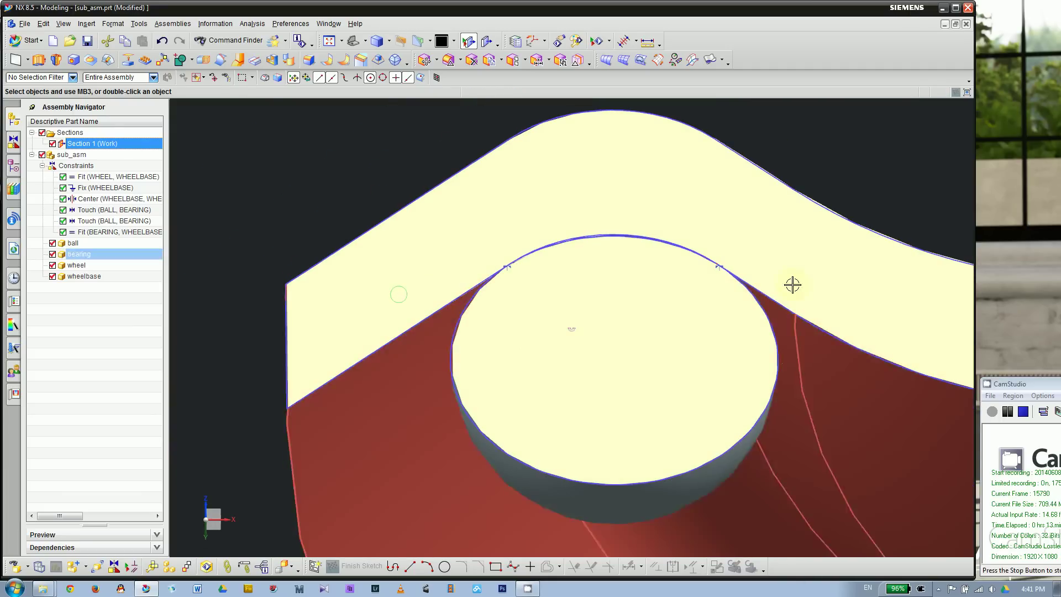
scroll(403, 235, "down", 1)
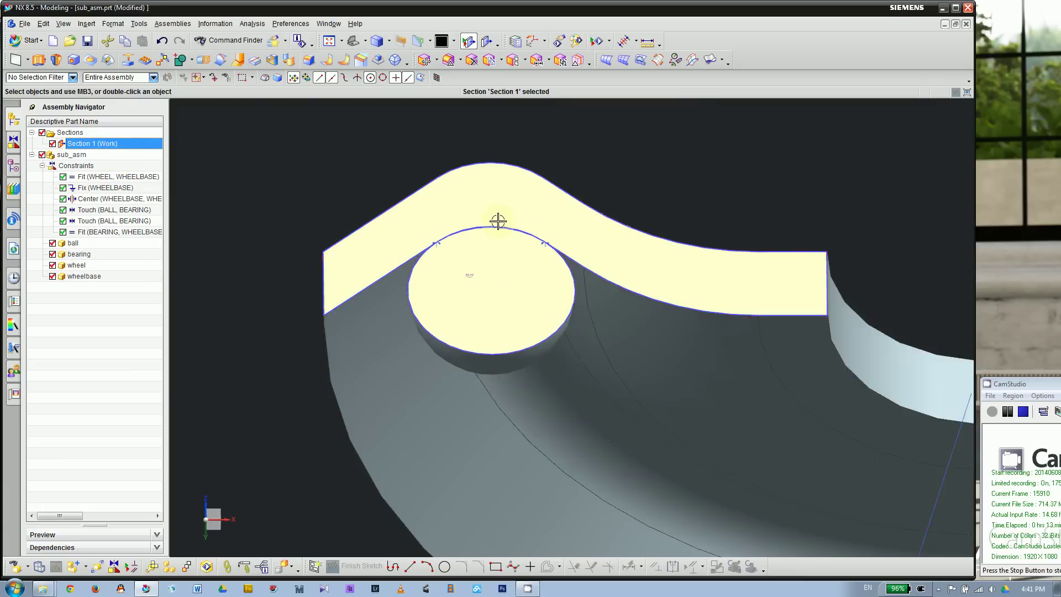
scroll(497, 220, "up", 2)
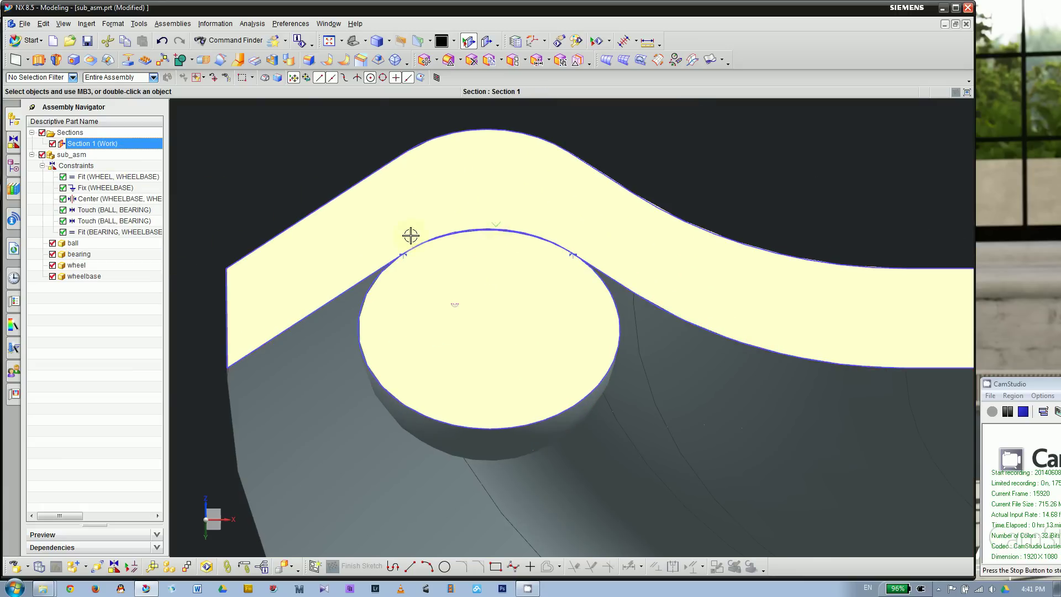
Hide the Section 1 curves and turn off the section clipping to display the complete assembly.
left_click(52, 144)
double_click(84, 144)
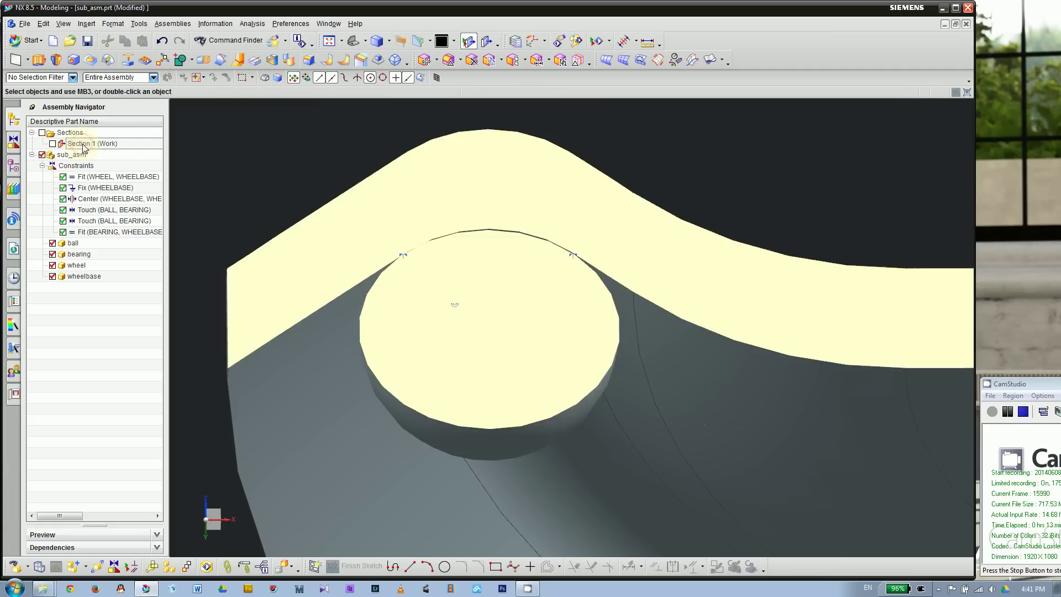
double_click(97, 145)
double_click(97, 145)
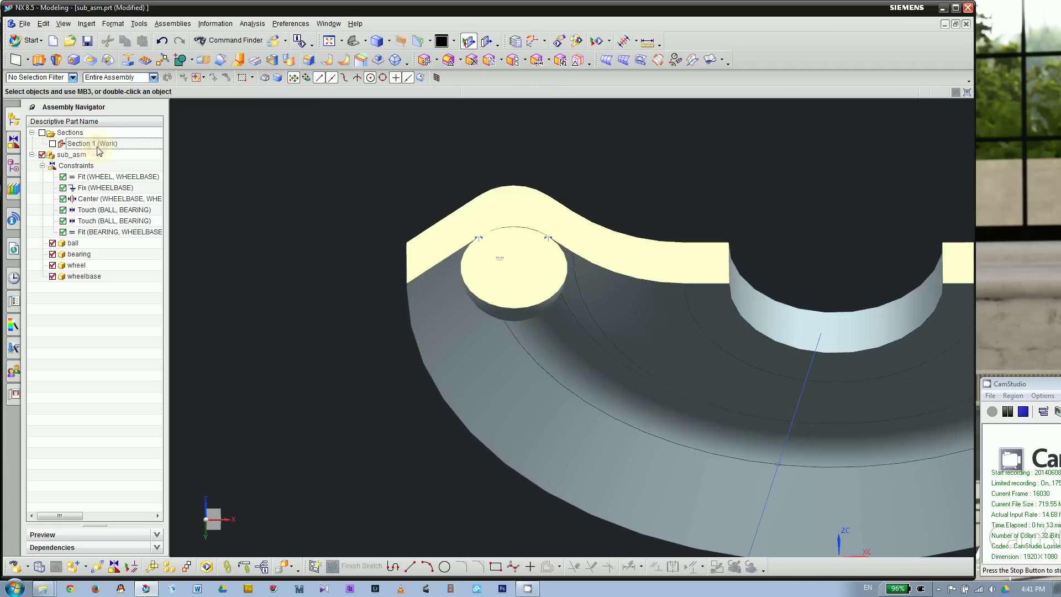
double_click(97, 145)
mouse_move(317, 196)
middle_mouse_down()
mouse_move(256, 228)
mouse_move(265, 244)
mouse_move(303, 202)
middle_mouse_up()
scroll(301, 255, "down", 2)
scroll(339, 178, "up", 2)
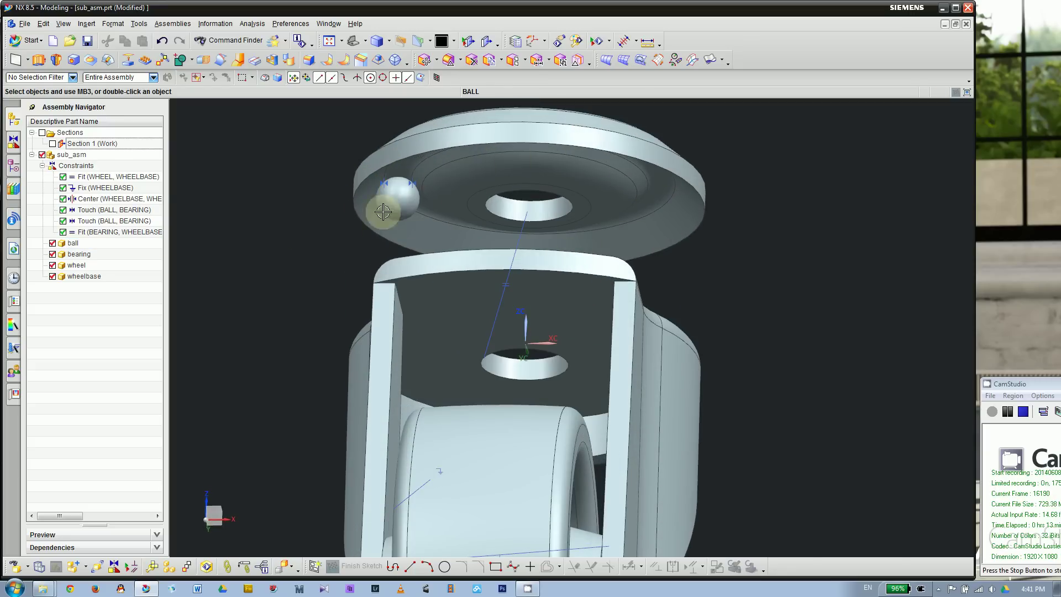
Collapse the constraints list and start a Circular component array of the ball.
left_click(42, 166)
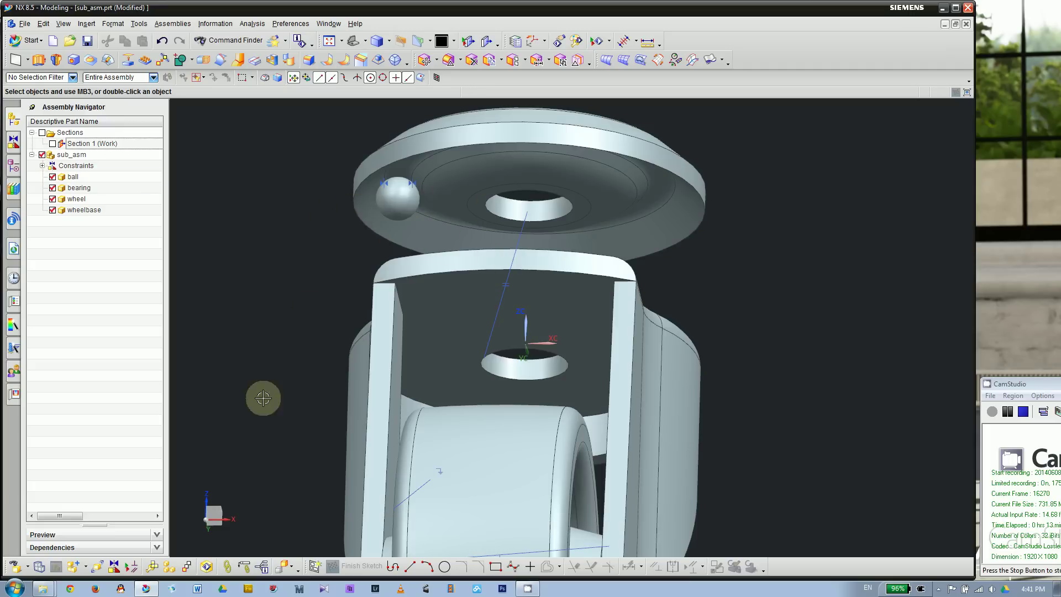
left_click(86, 567)
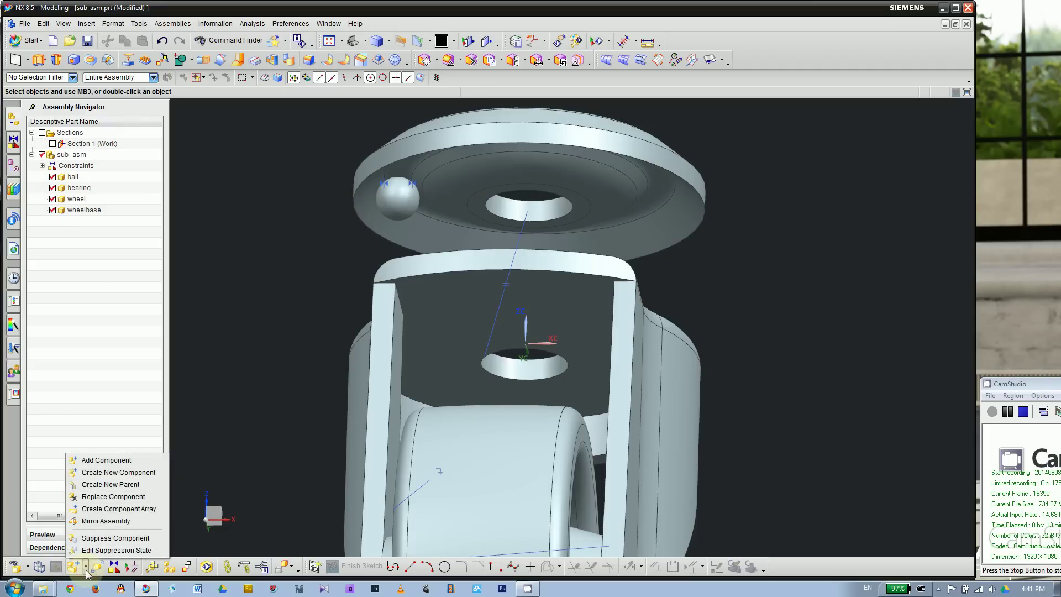
left_click(125, 509)
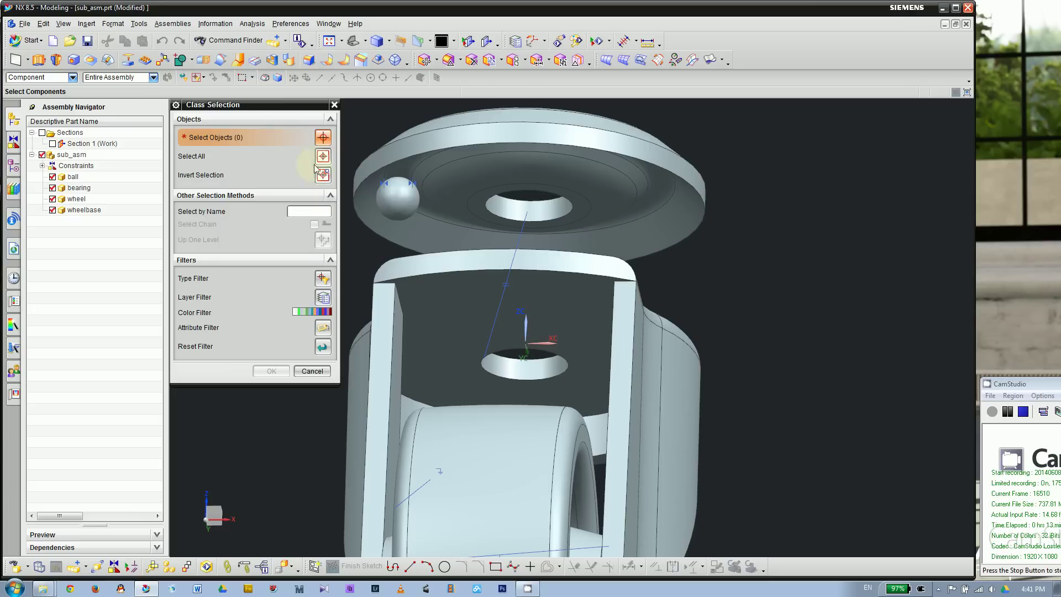
left_click(397, 200)
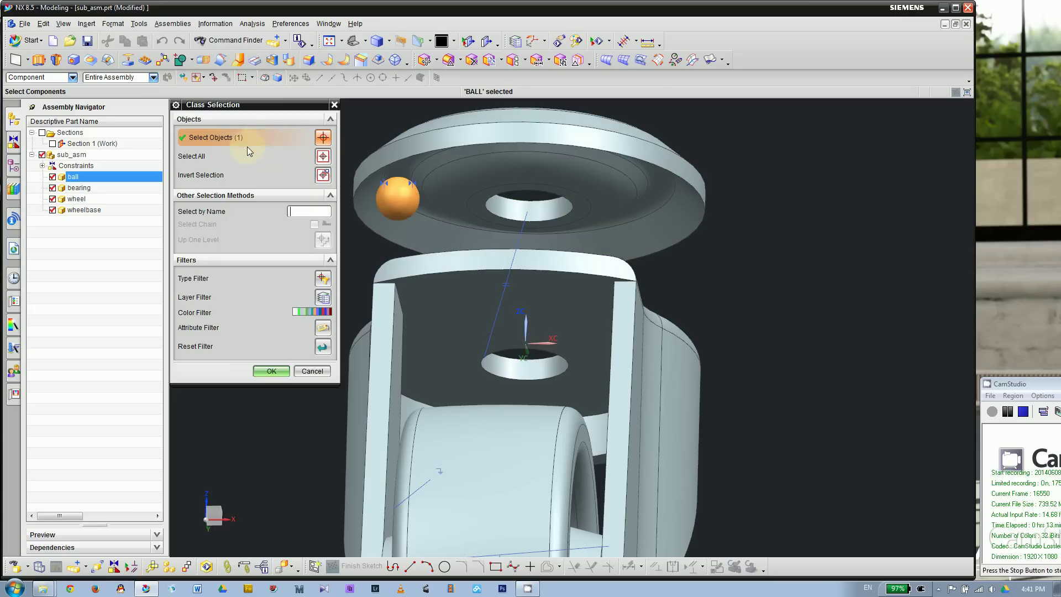
left_click(271, 371)
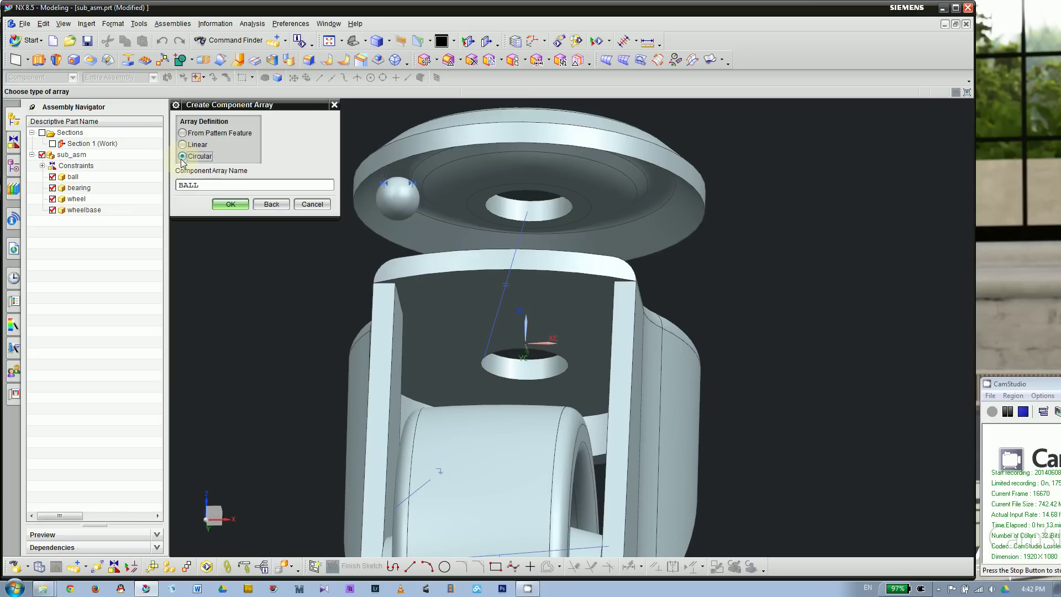
left_click(231, 204)
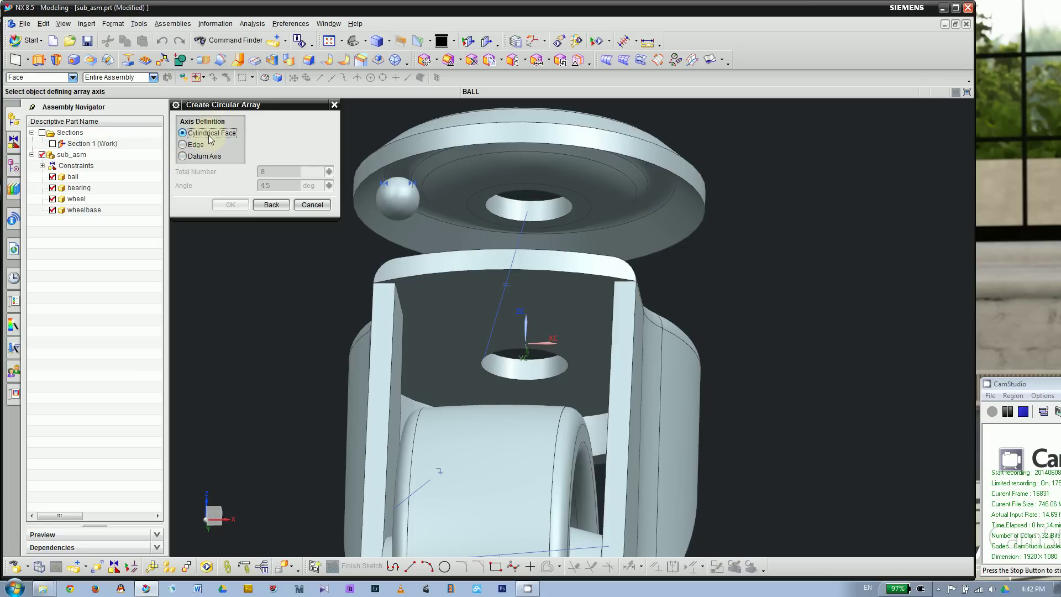
Array the ball around the cylindrical face of the bearing's centre hole with a total number of 18 and an angle of 360/18.
scroll(509, 180, "up", 2)
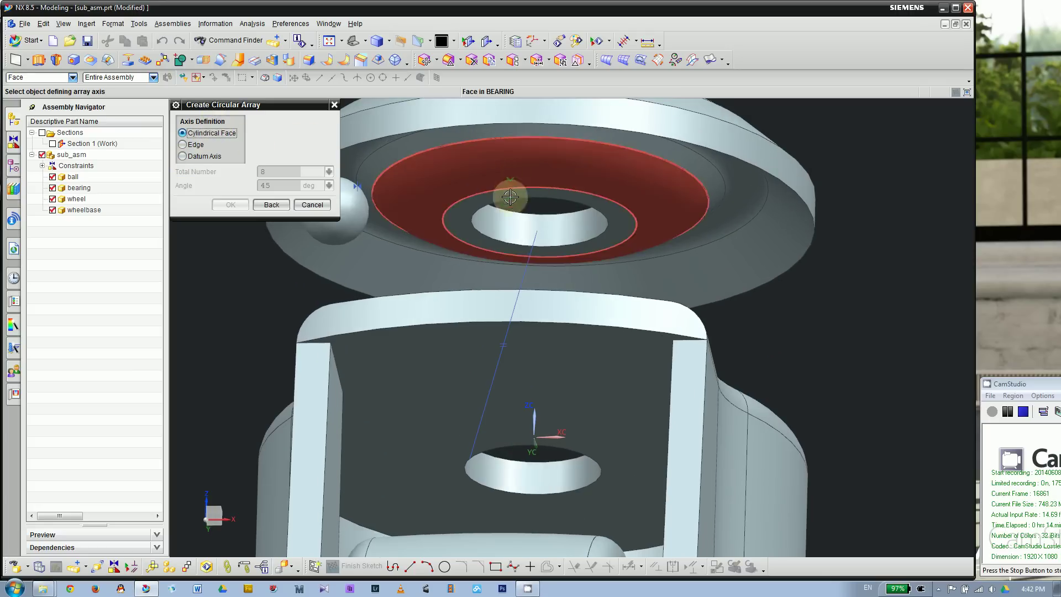
left_click(504, 227)
scroll(635, 237, "down", 2)
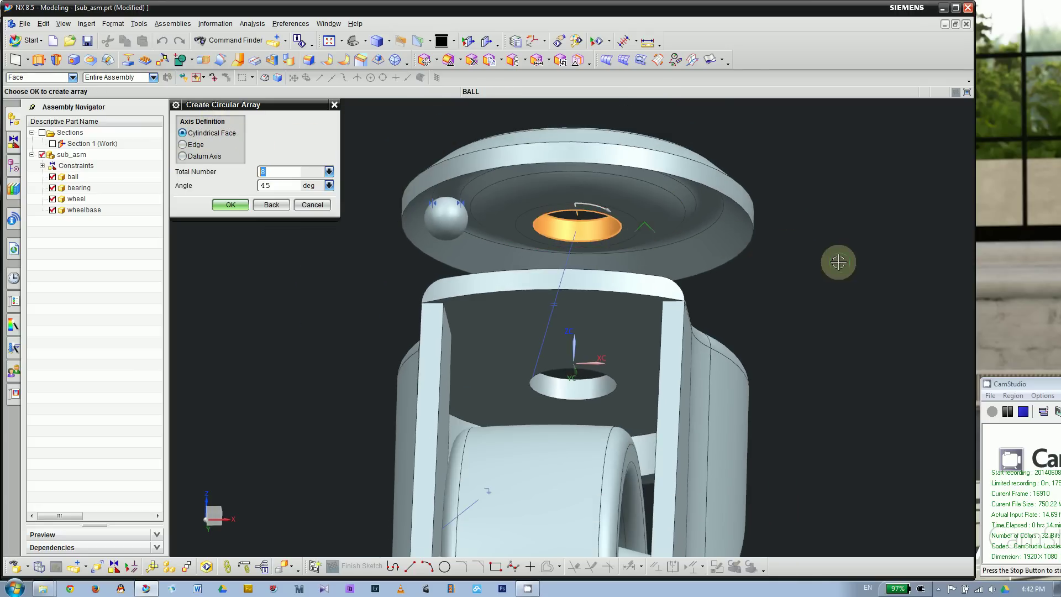
middle_click_drag(833, 261, 800, 255)
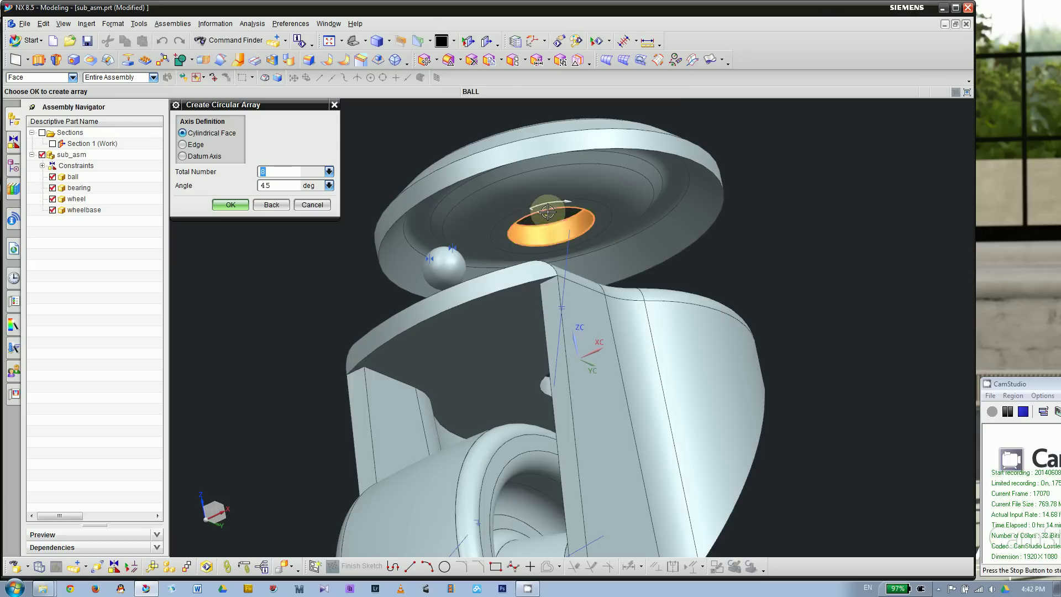
scroll(544, 212, "up", 1)
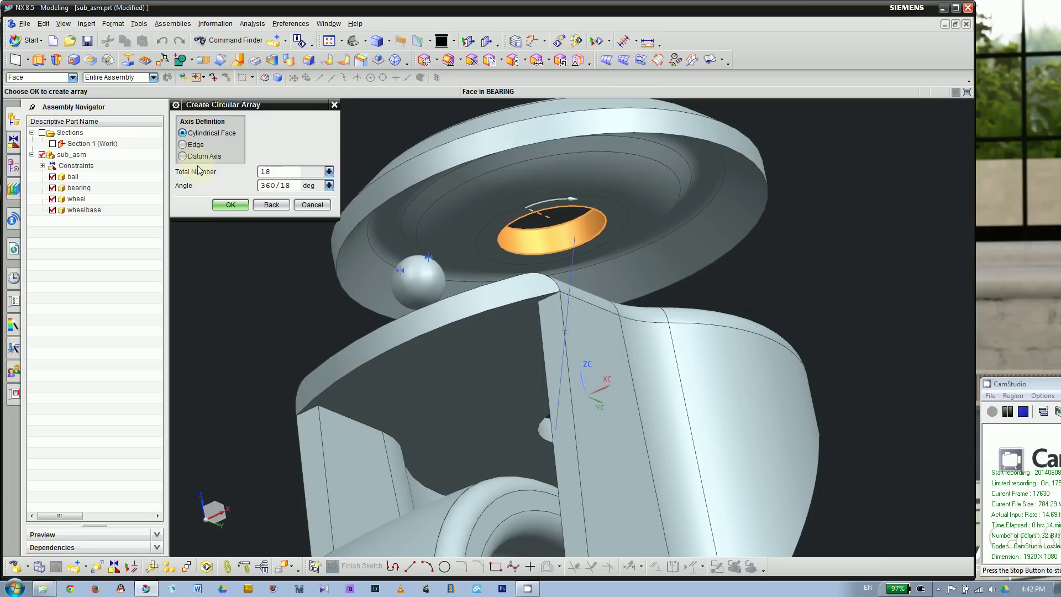
left_click(226, 205)
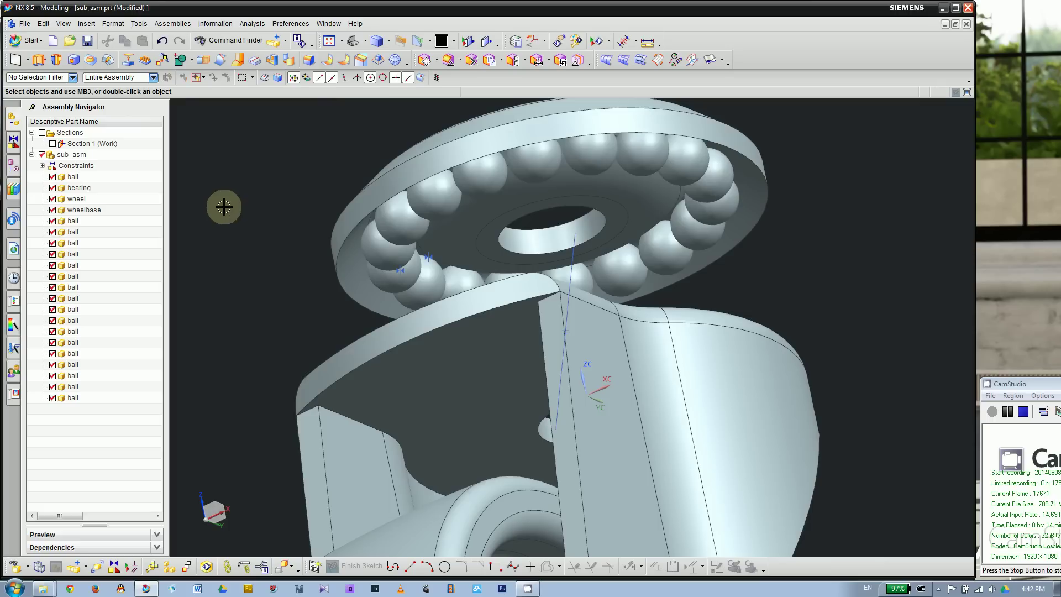
Hide the bearing and inspect the gaps between the arrayed balls in a straight-on view from above.
middle_click_drag(225, 208, 576, 184)
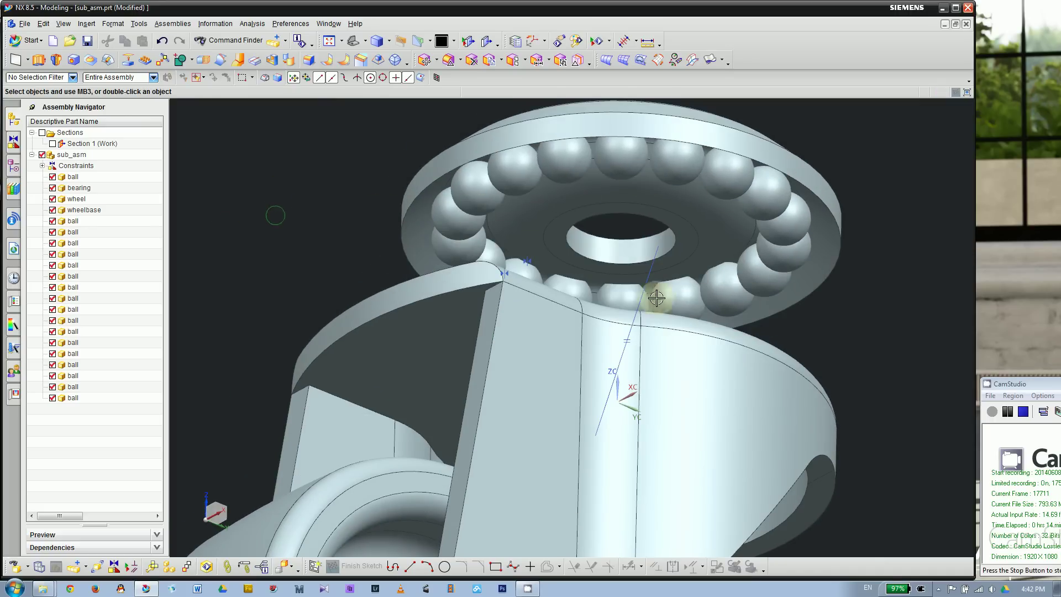
left_click(627, 213)
key("Escape")
middle_click_drag(359, 201, 351, 303)
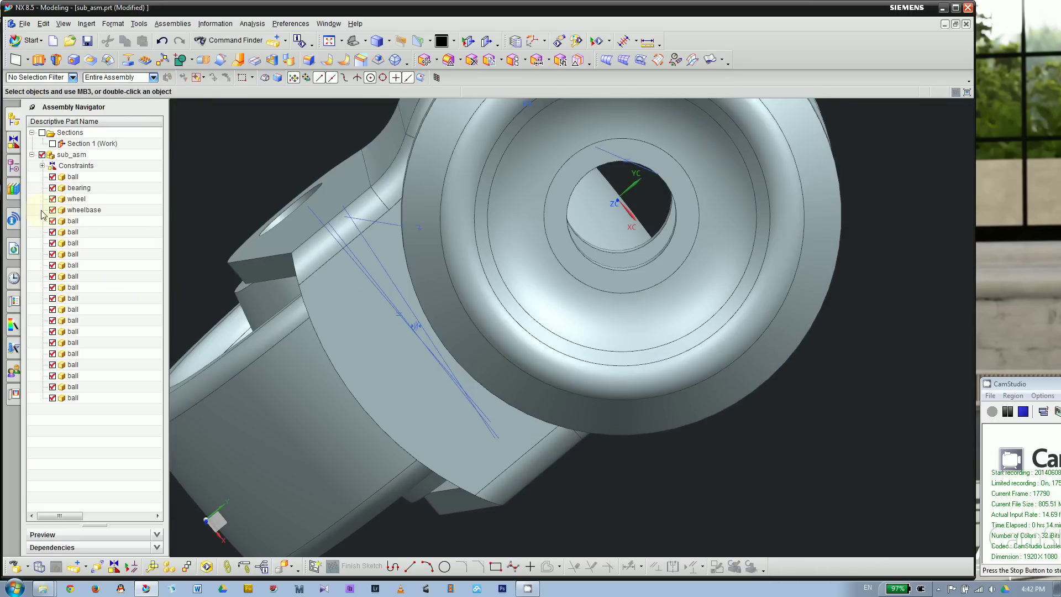
left_click(53, 187)
left_click(84, 210)
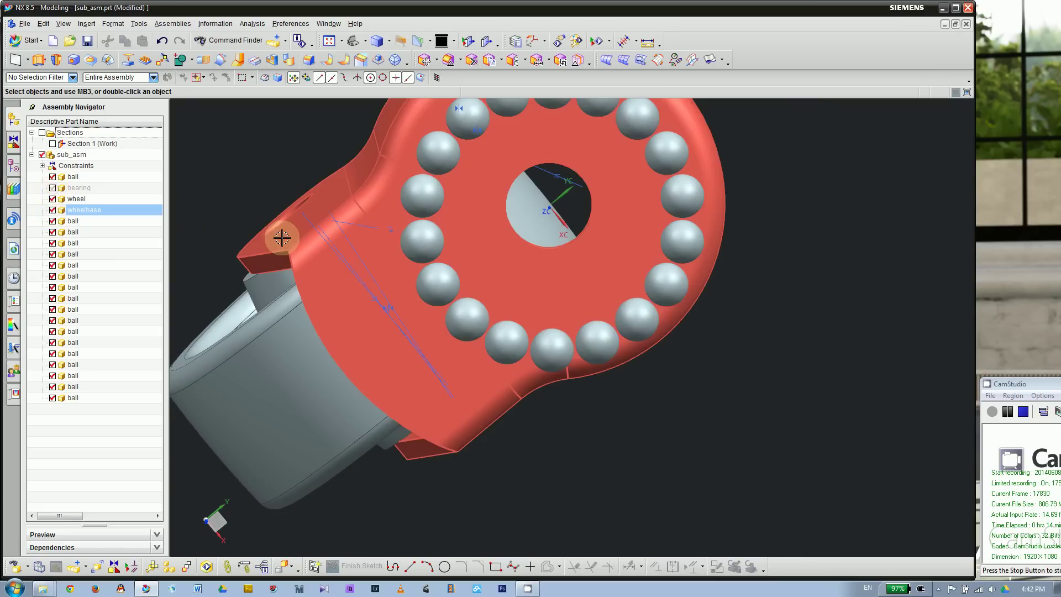
key("F8")
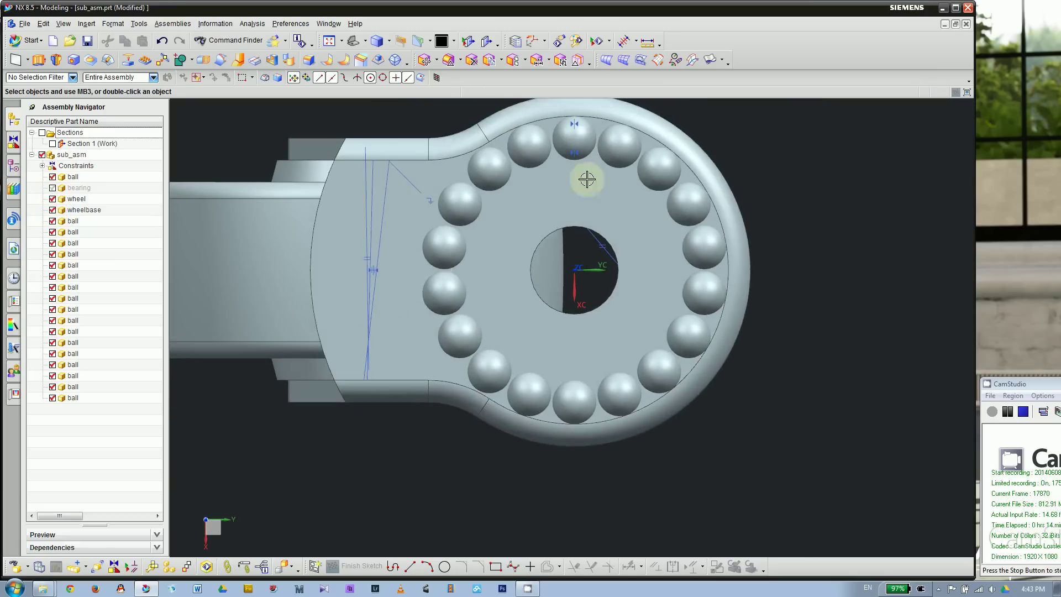
scroll(580, 136, "down", 3)
scroll(590, 143, "up", 1)
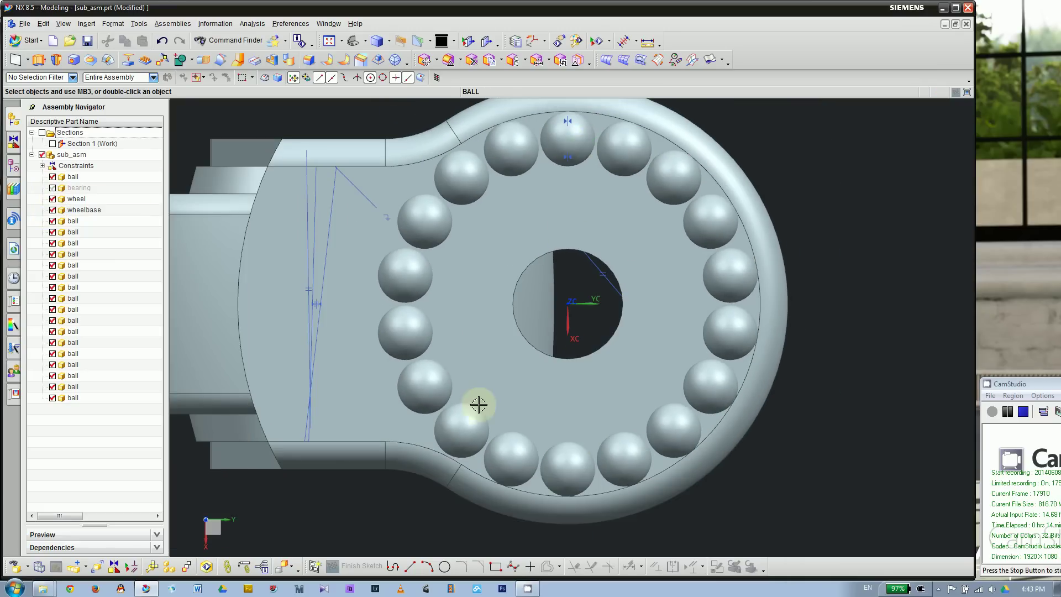
scroll(435, 418, "down", 4)
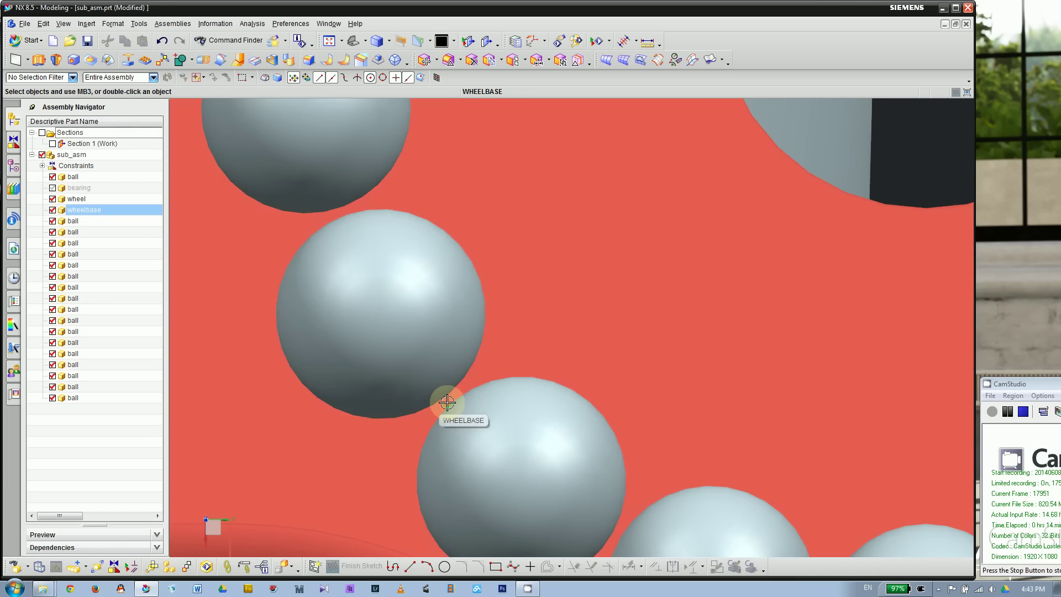
Examine the gaps between neighbouring balls around the full ring and show the bearing again.
scroll(441, 397, "up", 5)
scroll(411, 327, "down", 5)
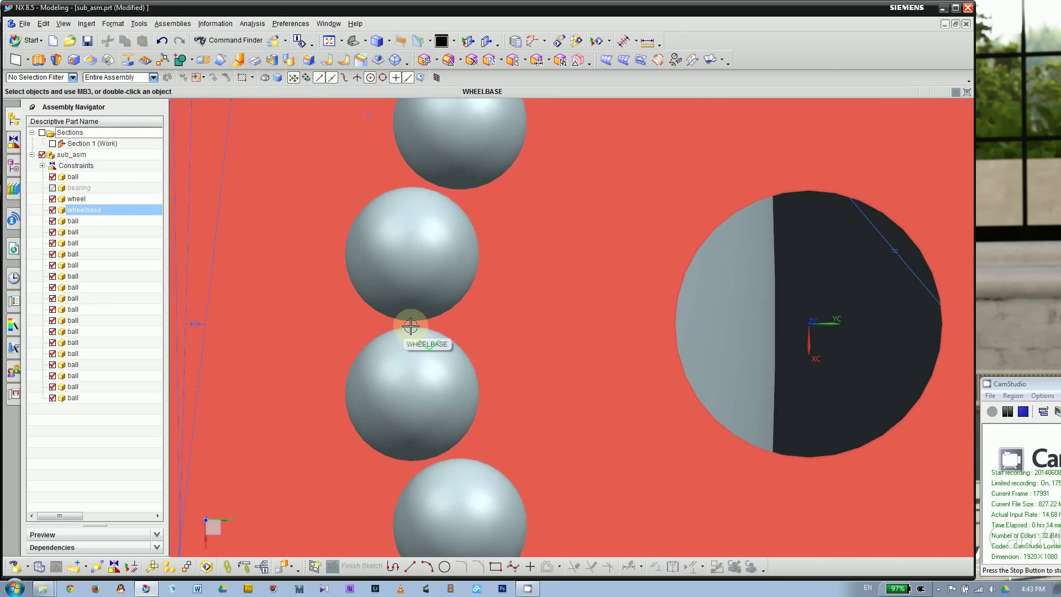
scroll(411, 326, "up", 5)
scroll(409, 334, "down", 4)
scroll(425, 278, "down", 3)
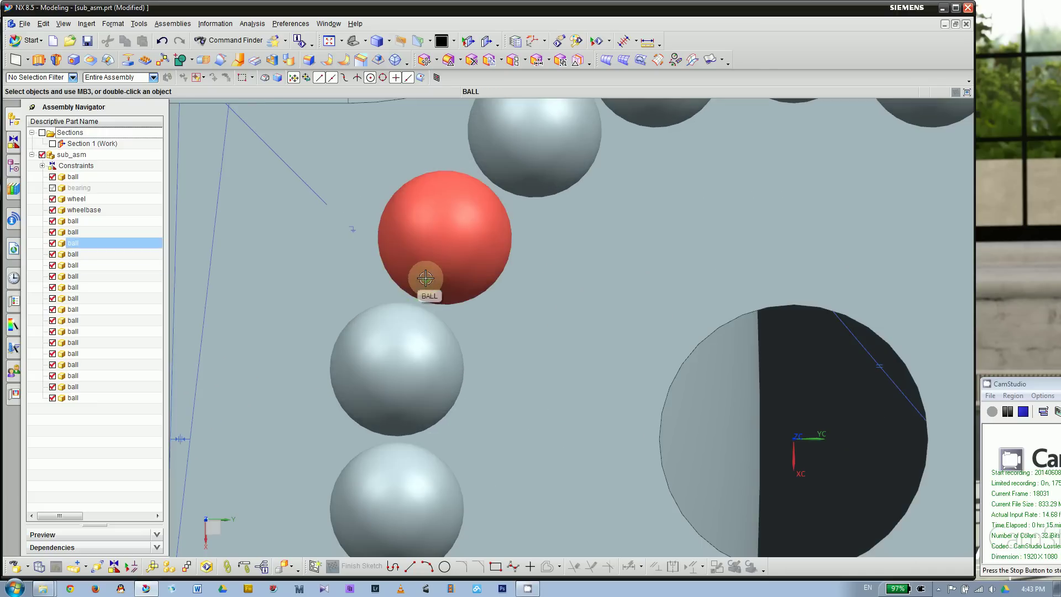
scroll(398, 251, "up", 5)
scroll(543, 211, "down", 2)
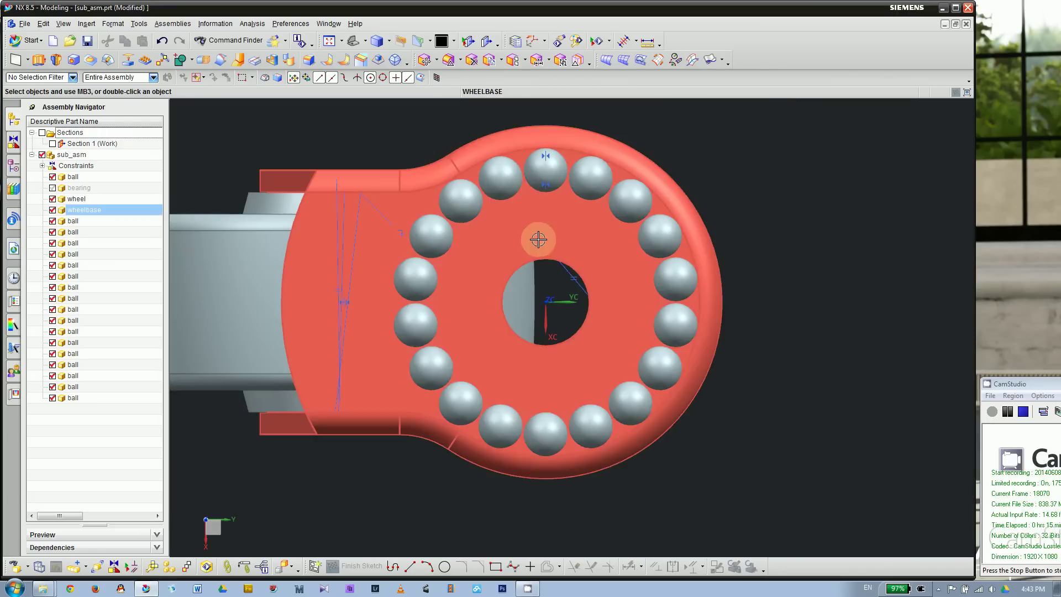
scroll(498, 178, "down", 4)
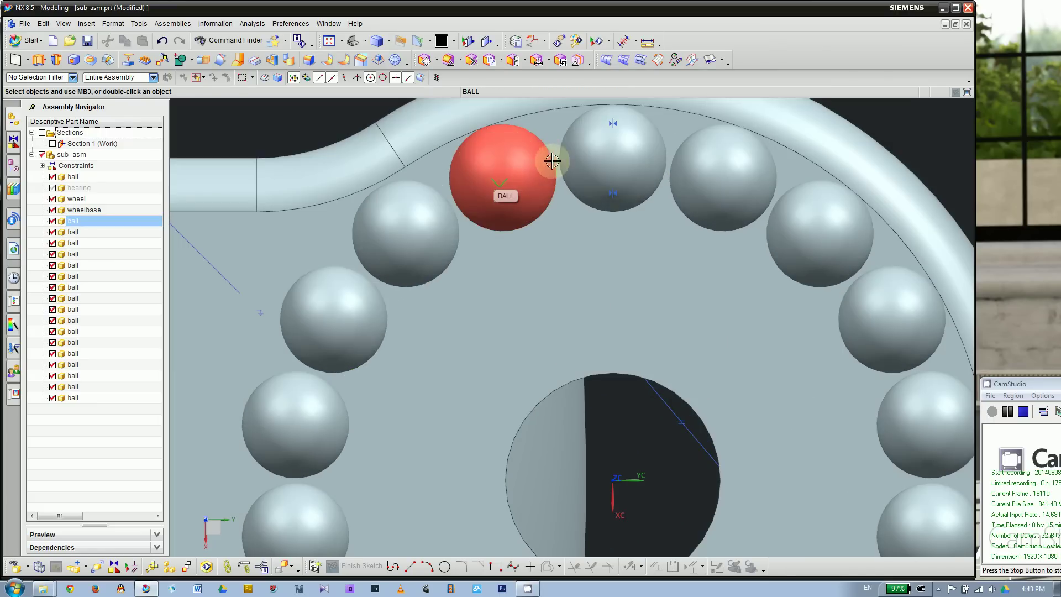
scroll(551, 160, "up", 5)
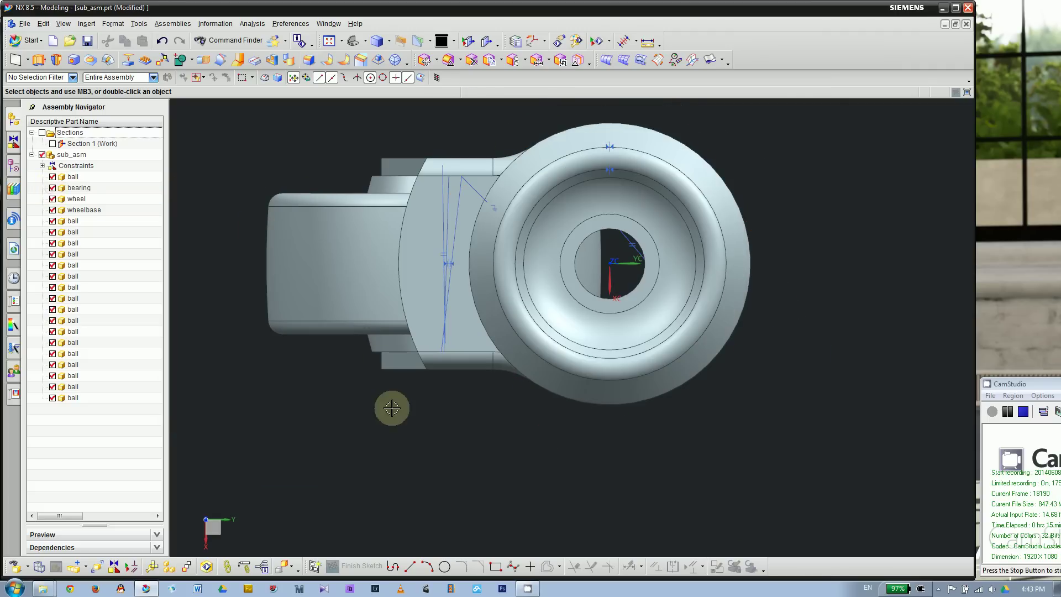
Add a Touch Align constraint with Prefer Touch orientation between the original ball's face and the wheelbase's flat top face.
middle_click_drag(392, 408, 250, 301)
scroll(251, 301, "up", 3)
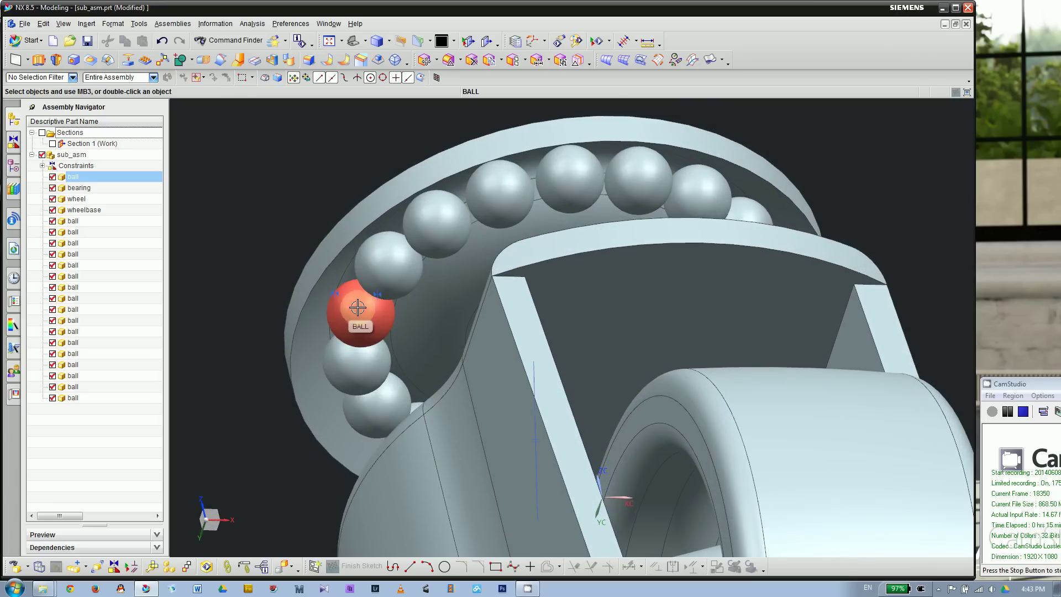
scroll(357, 308, "down", 3)
middle_click_drag(280, 304, 325, 333)
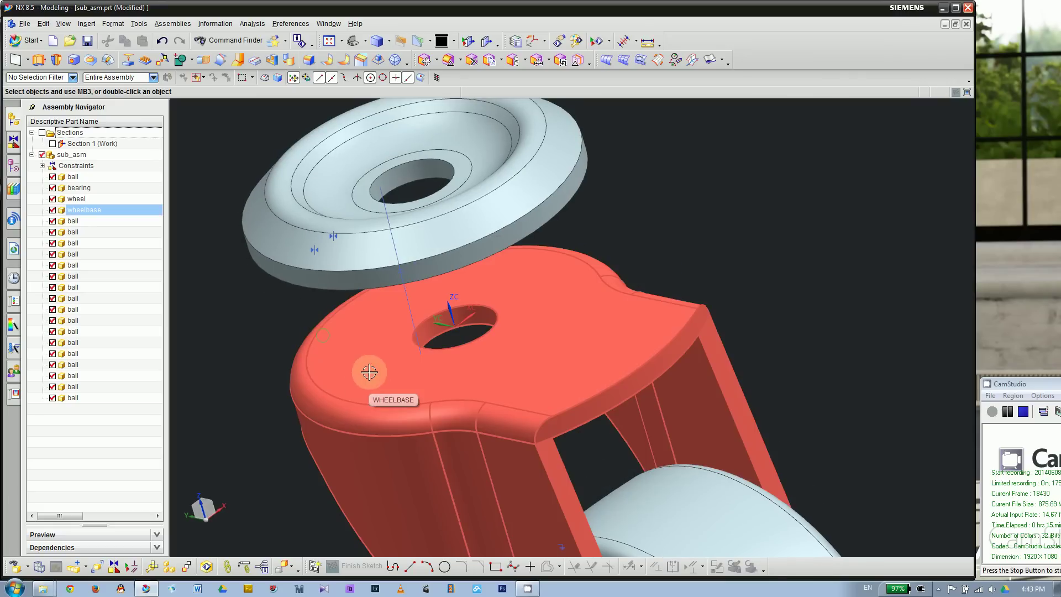
middle_click_drag(591, 268, 404, 292)
scroll(369, 276, "up", 5)
left_click(112, 565)
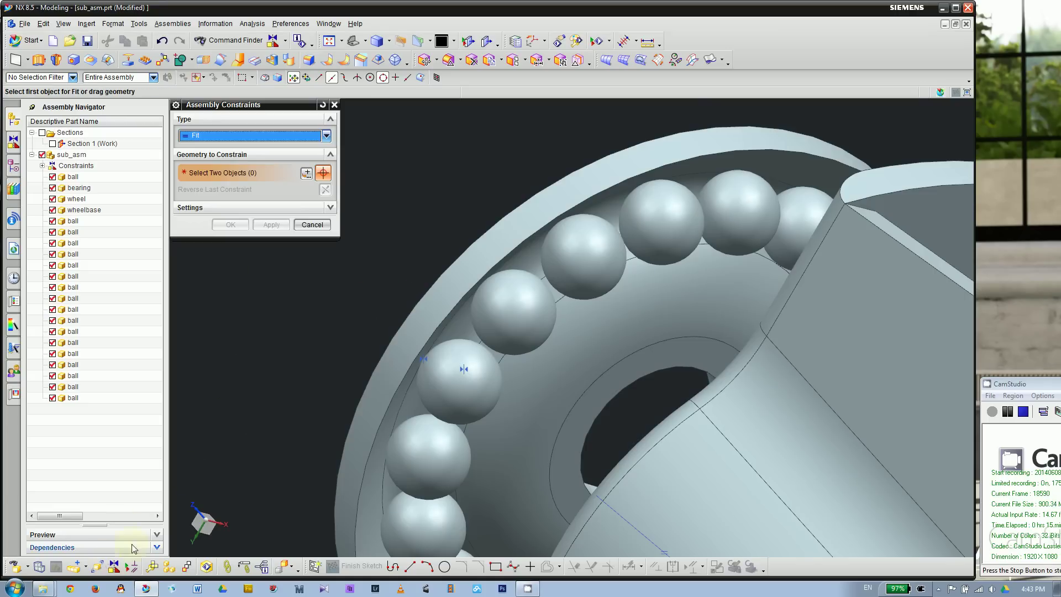
left_click(228, 141)
left_click(223, 146)
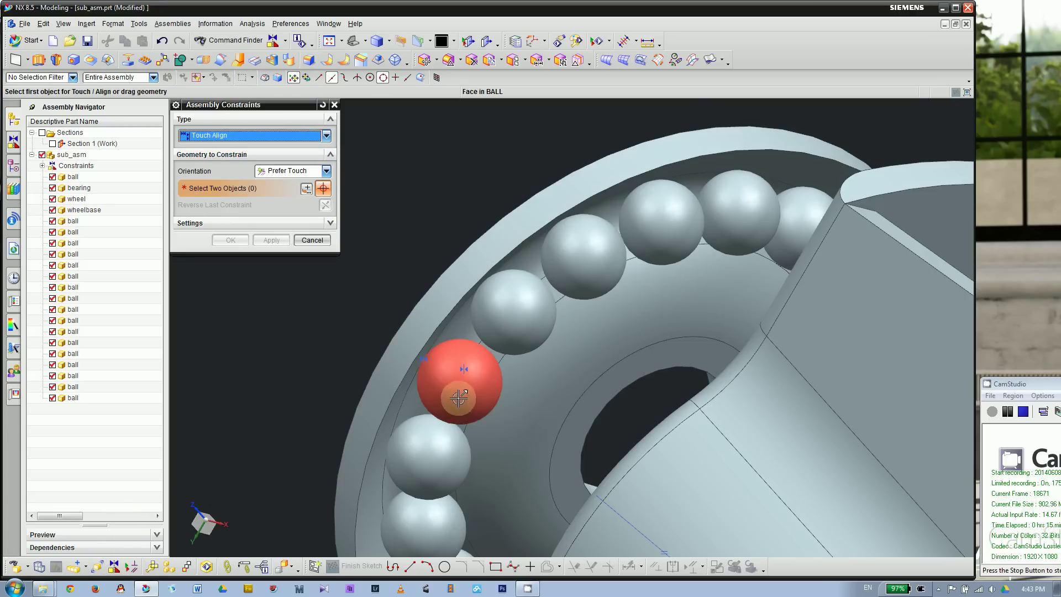
left_click(462, 386)
middle_click_drag(454, 171, 492, 247)
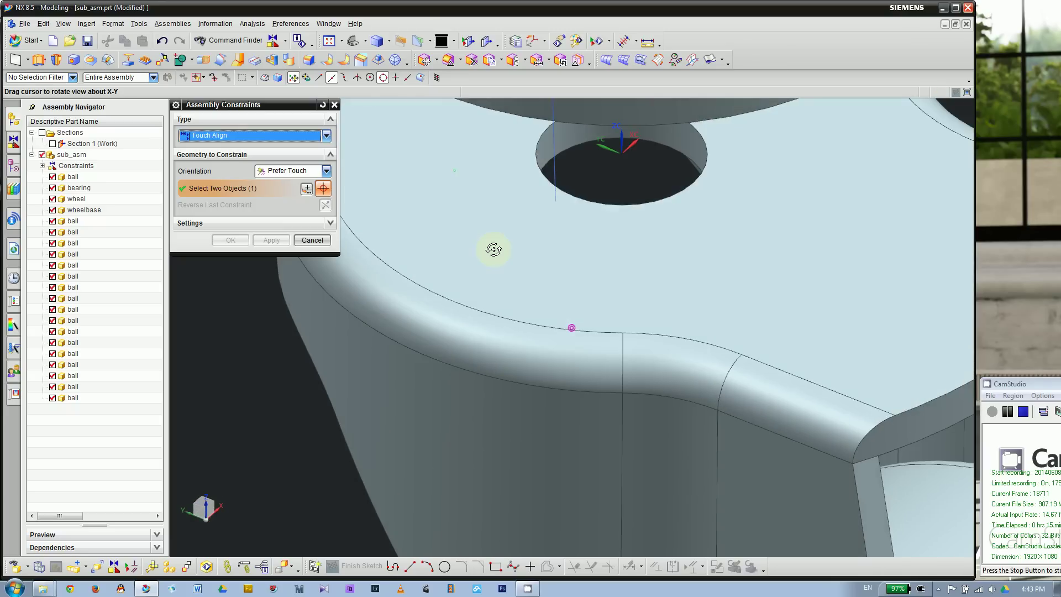
left_click(542, 242)
middle_click_drag(510, 288, 378, 196)
left_click(232, 241)
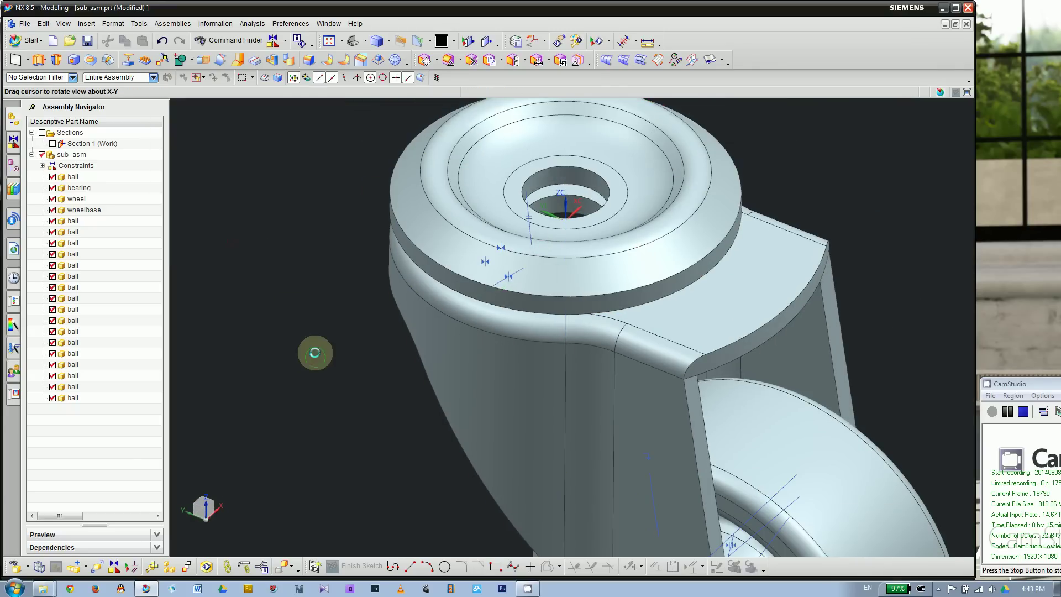
Examine how the balls sit between the bearing and the wheelbase from the side and from below.
middle_click_drag(313, 350, 310, 378)
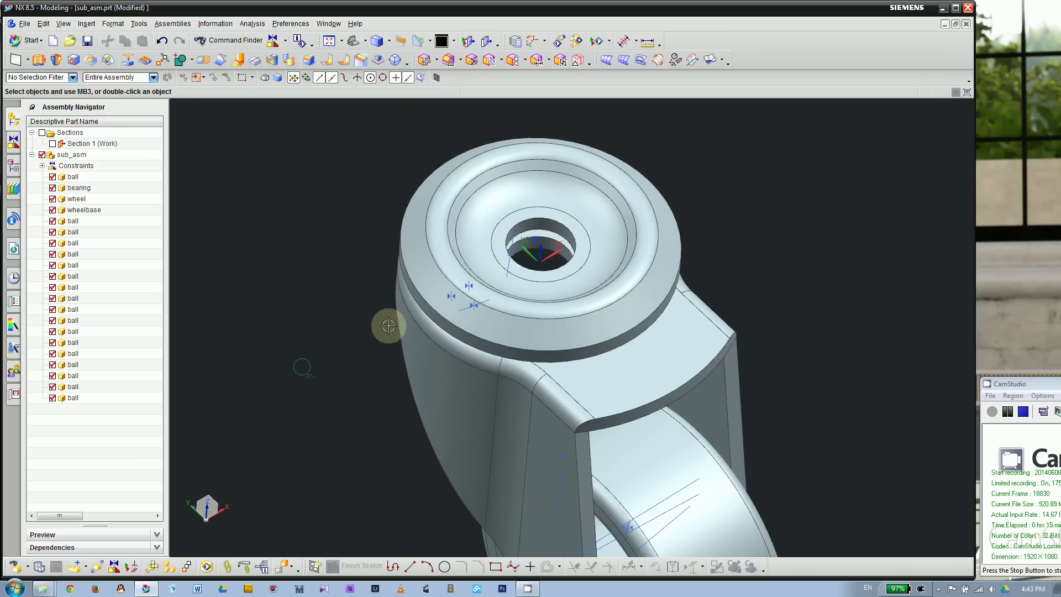
middle_click_drag(388, 326, 338, 282)
scroll(459, 219, "up", 5)
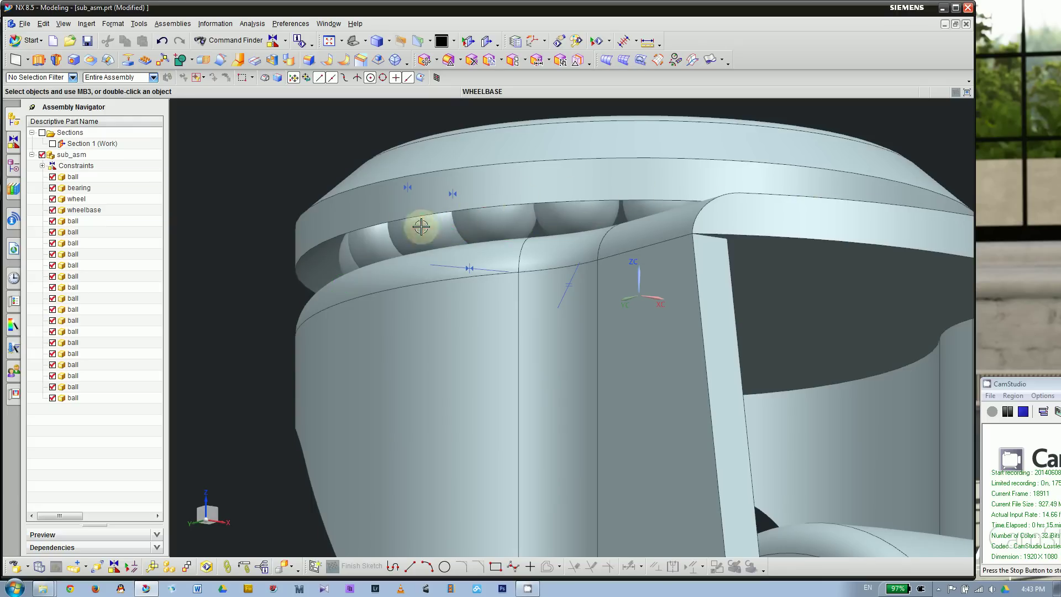
middle_click_drag(421, 227, 423, 286)
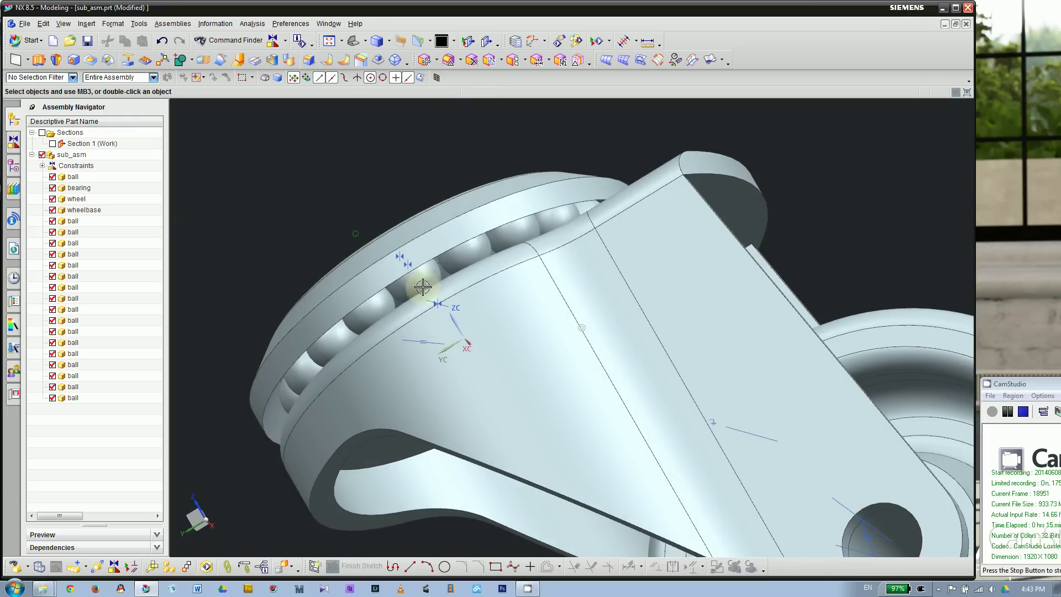
scroll(418, 279, "up", 3)
scroll(445, 268, "down", 4)
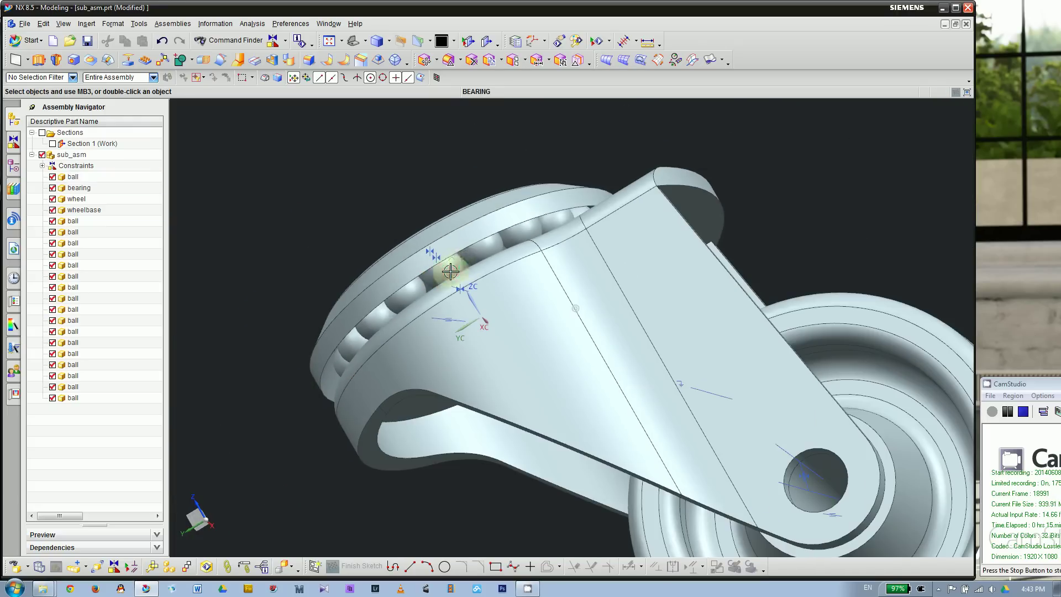
mouse_move(404, 213)
middle_mouse_down()
mouse_move(303, 280)
mouse_move(350, 310)
mouse_move(284, 260)
mouse_move(291, 267)
mouse_move(294, 247)
mouse_move(397, 246)
mouse_move(338, 277)
mouse_move(357, 296)
mouse_move(371, 259)
mouse_move(348, 265)
mouse_move(425, 228)
middle_mouse_up()
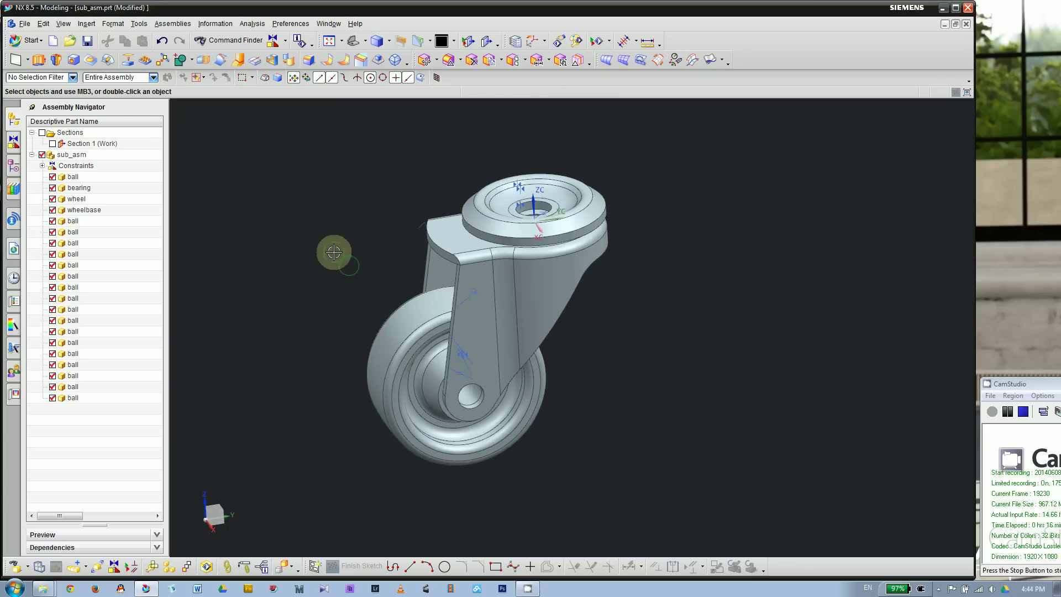
middle_click_drag(334, 251, 333, 287)
Change the wheel's display color to Dark Gray (ID 173).
left_click(416, 391)
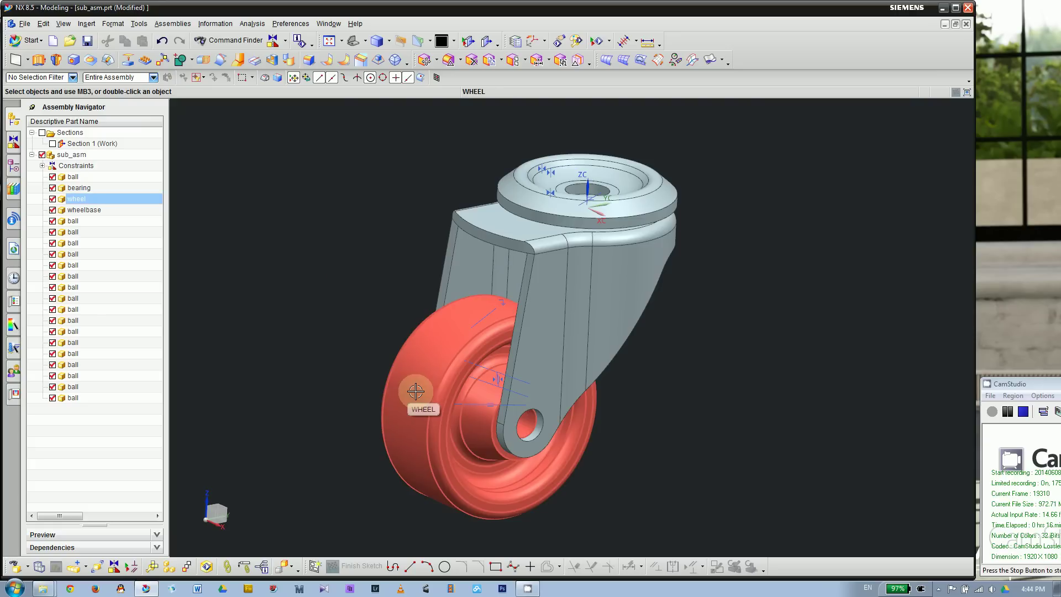
left_click(415, 391)
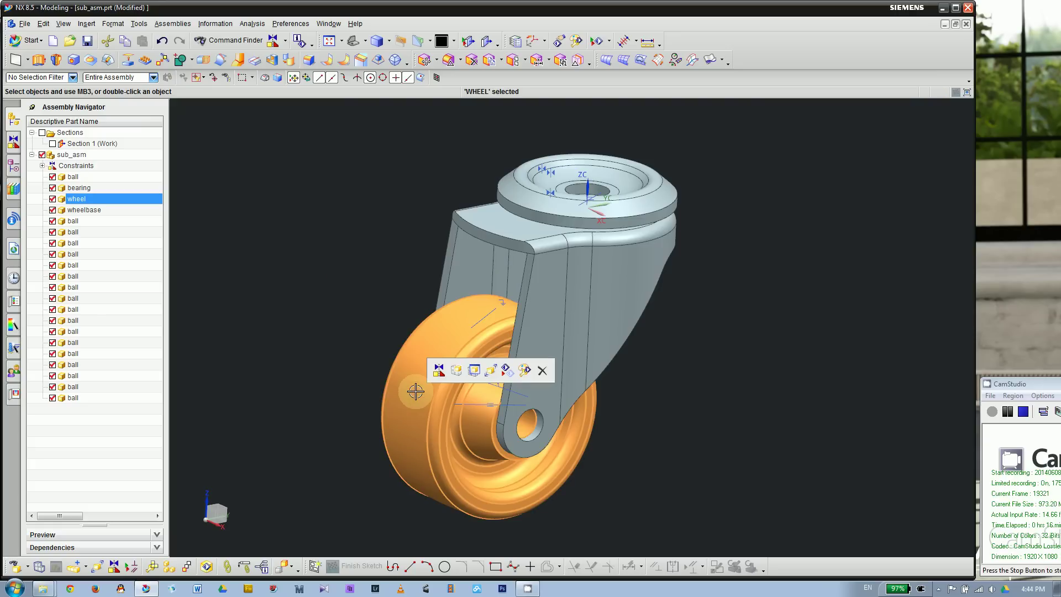
left_click(525, 371)
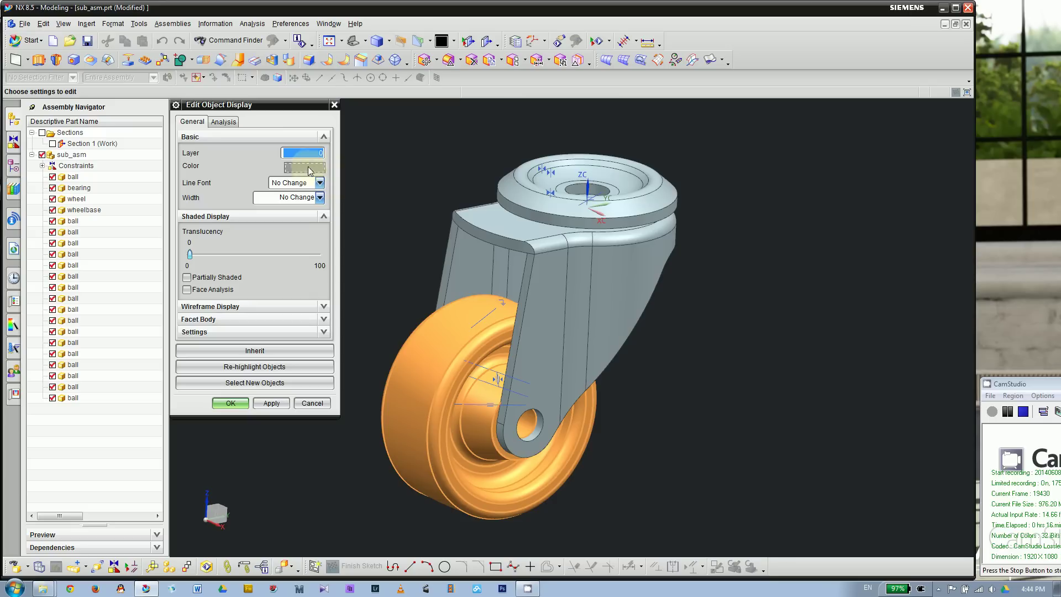
left_click(302, 168)
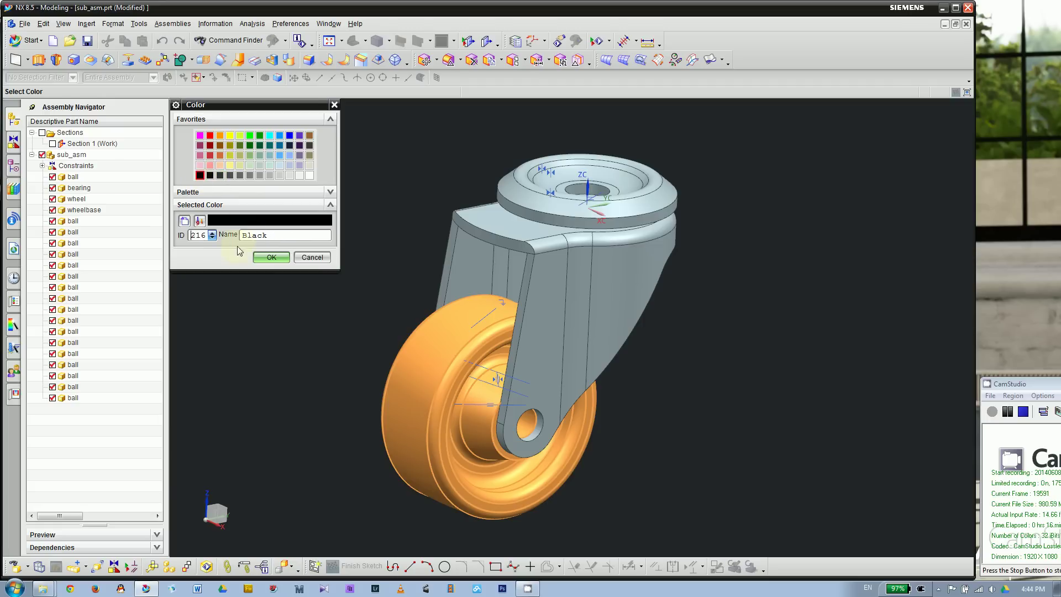
left_click(220, 176)
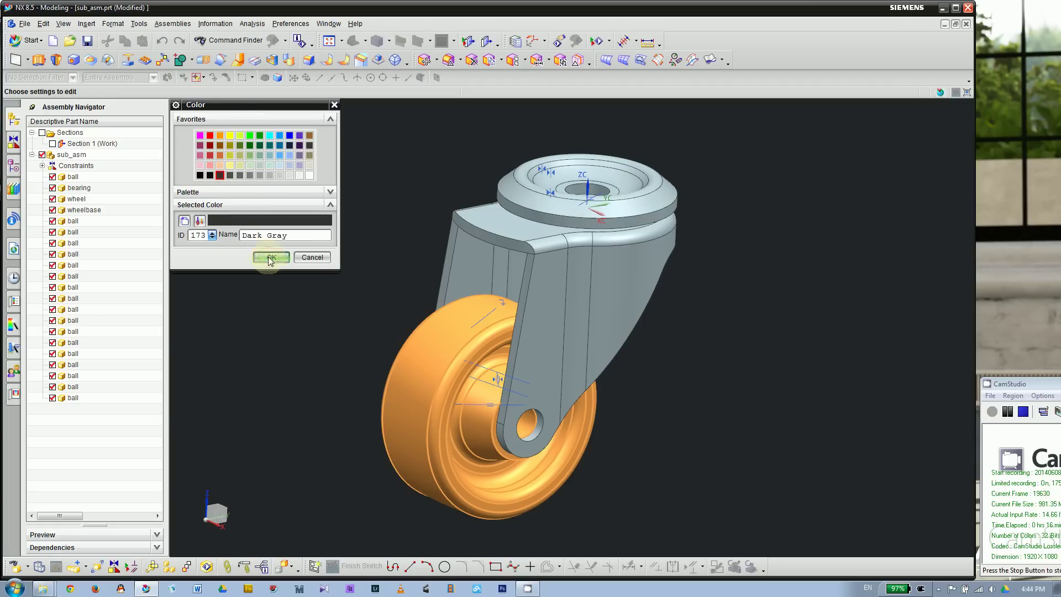
left_click(270, 258)
left_click(231, 403)
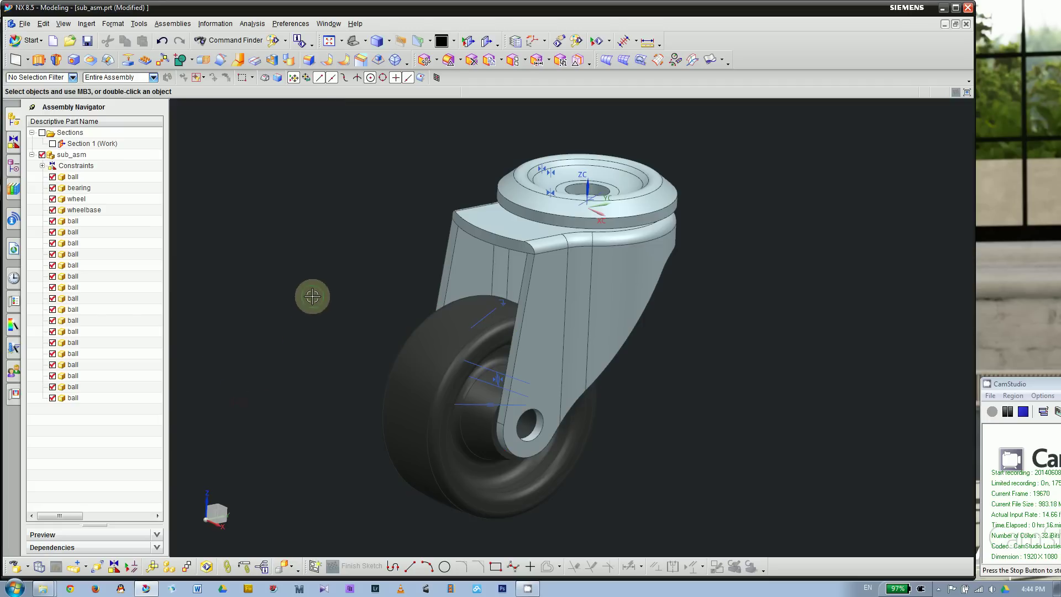
Change the bearing's display color to Blue (ID 211).
mouse_move(312, 297)
middle_mouse_down()
mouse_move(308, 324)
mouse_move(317, 308)
middle_mouse_up()
scroll(429, 267, "down", 2)
scroll(657, 224, "up", 4)
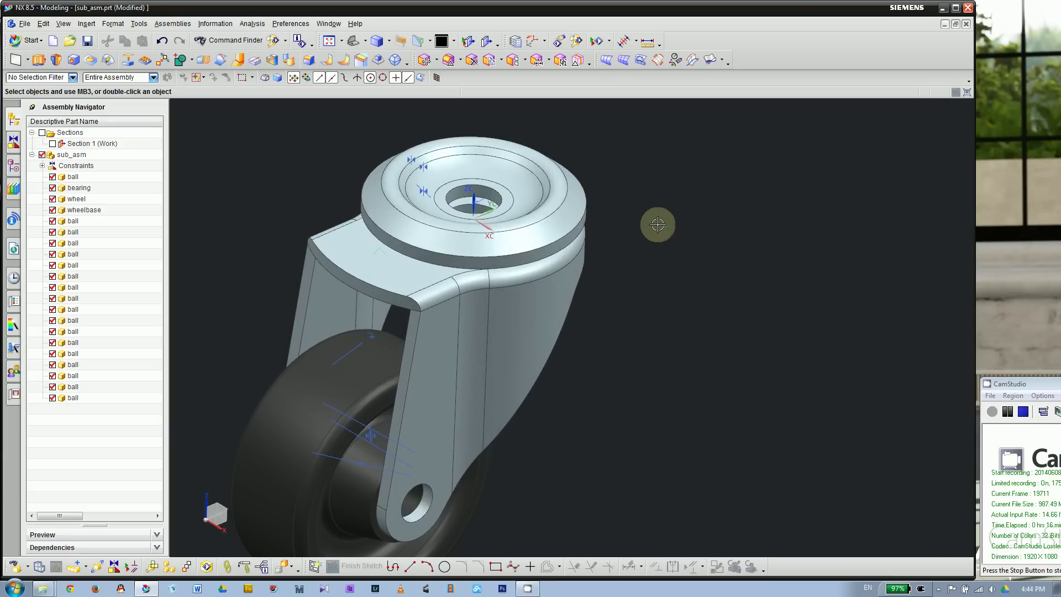
left_click(581, 196)
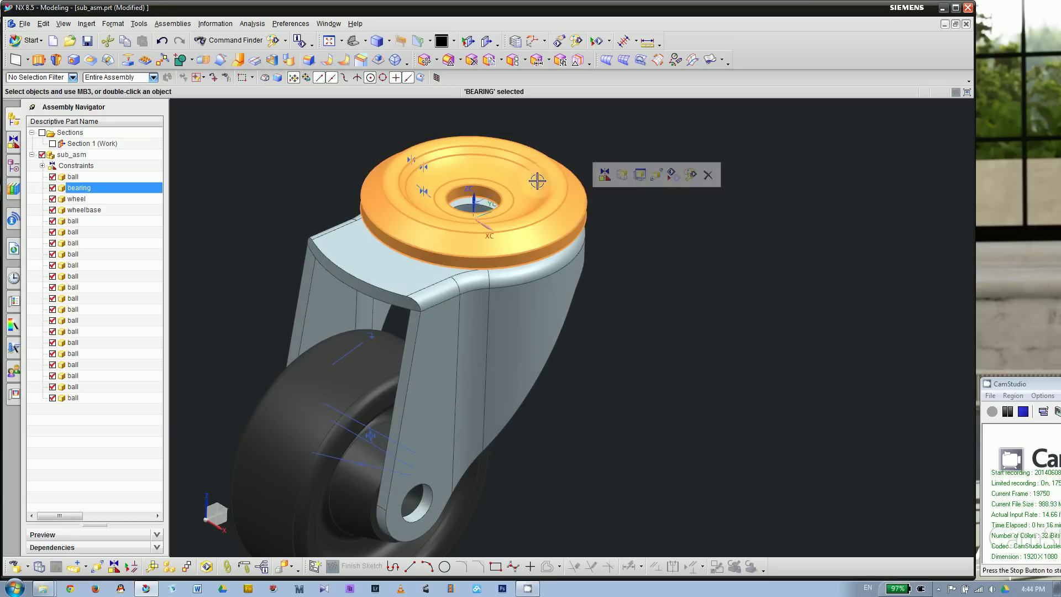
left_click(690, 175)
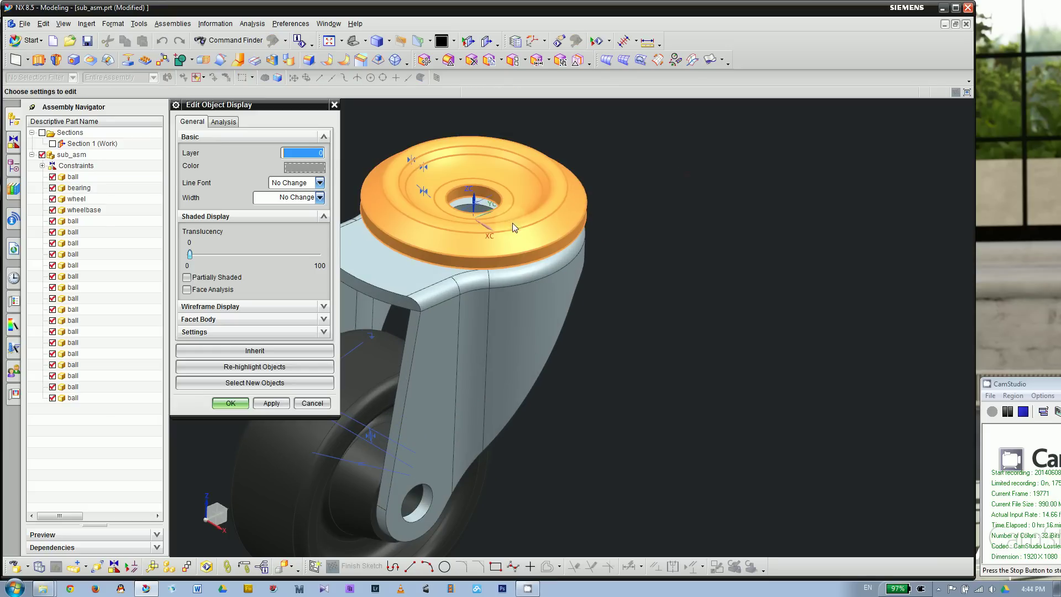
left_click(293, 168)
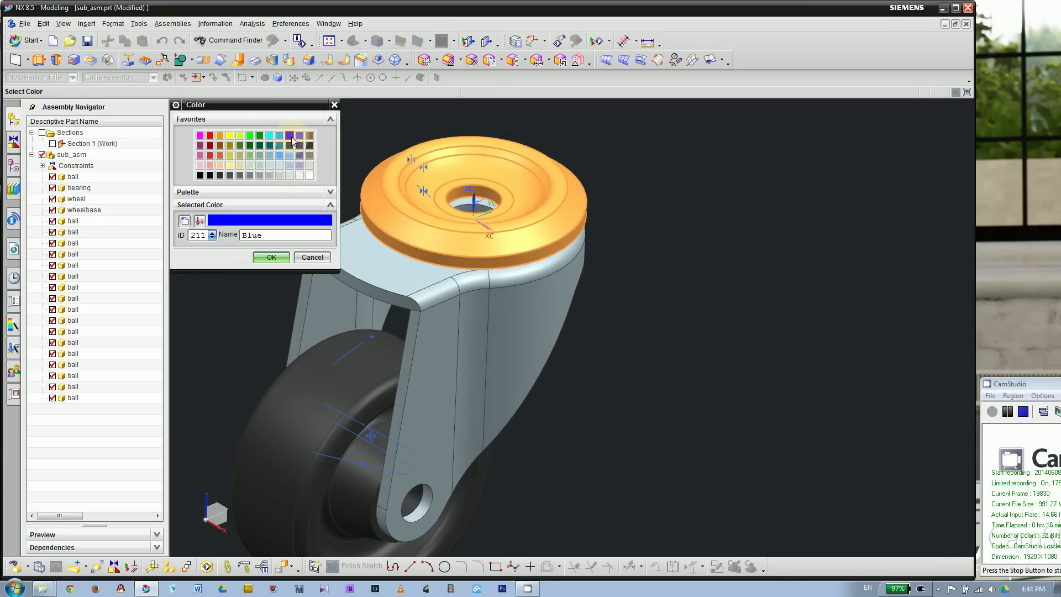
left_click(257, 258)
left_click(243, 418)
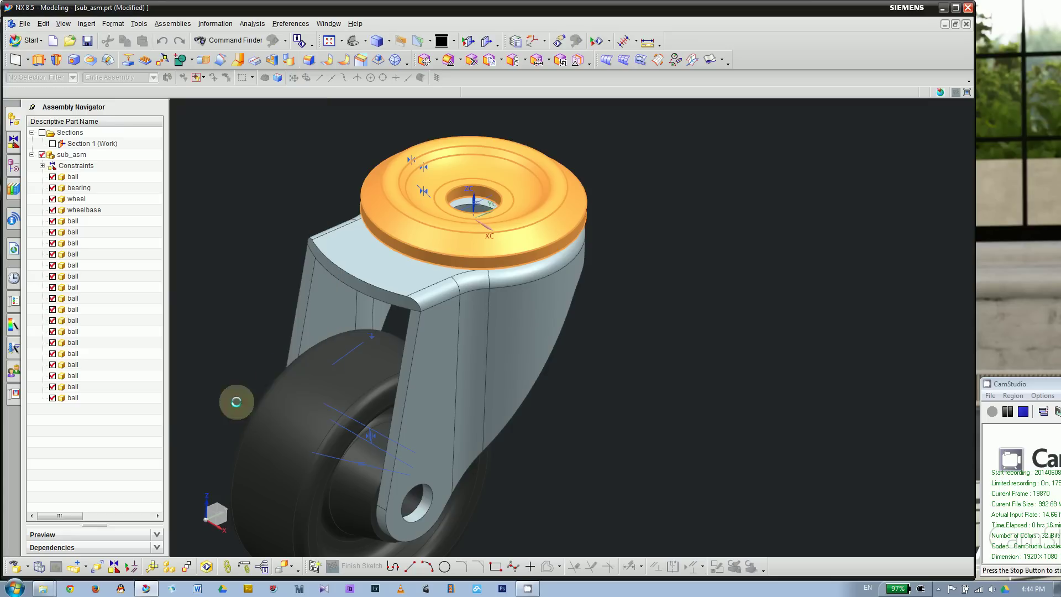
Select all the arrayed ball components below the wheelbase in the assembly tree and set their display color to yellow (ID 6).
middle_click_drag(658, 264, 608, 265)
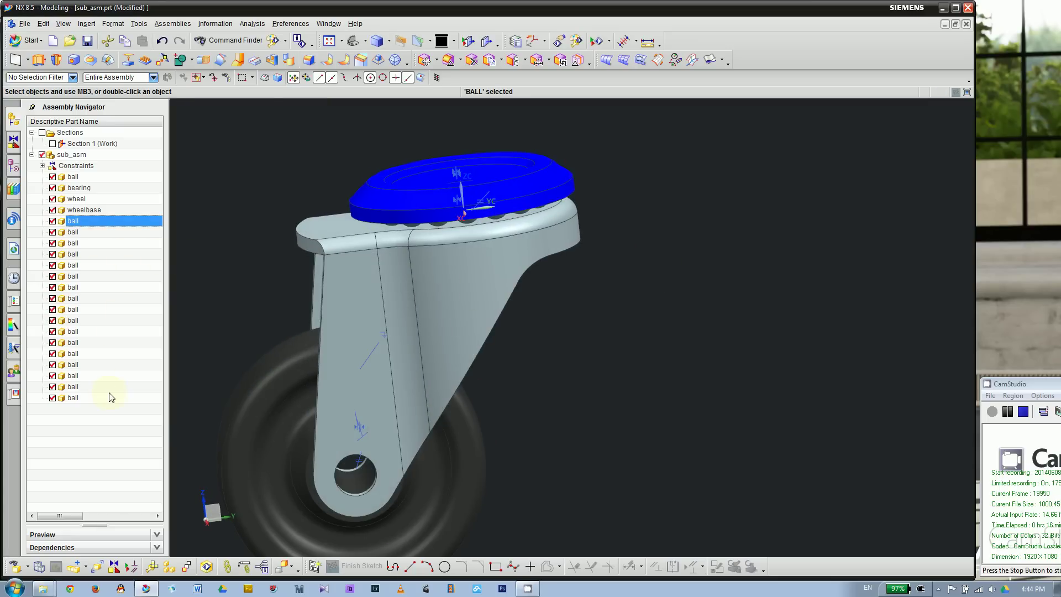
left_click(86, 398, "shift")
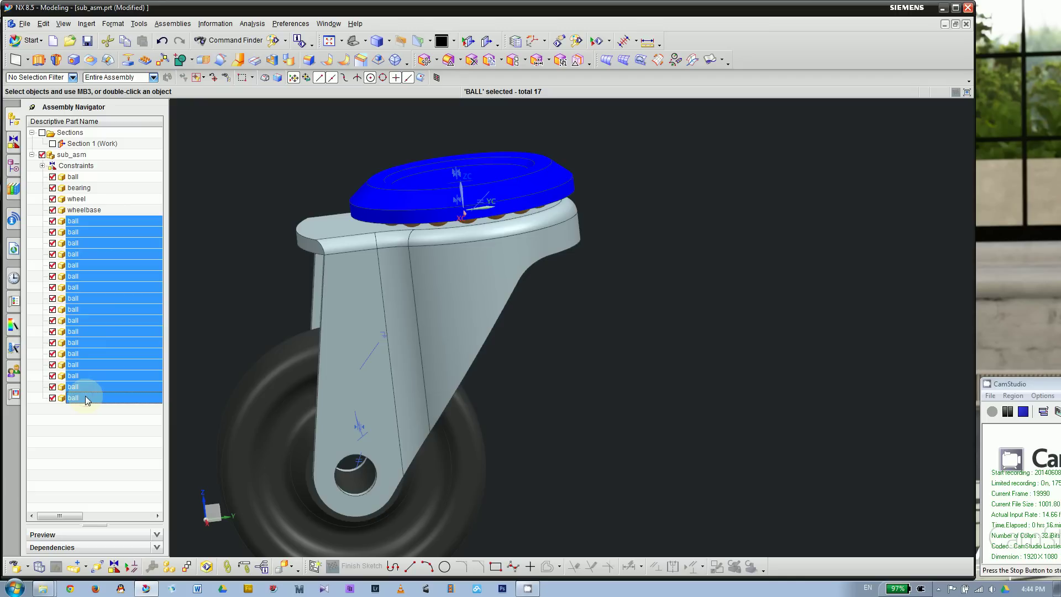
right_click(81, 346)
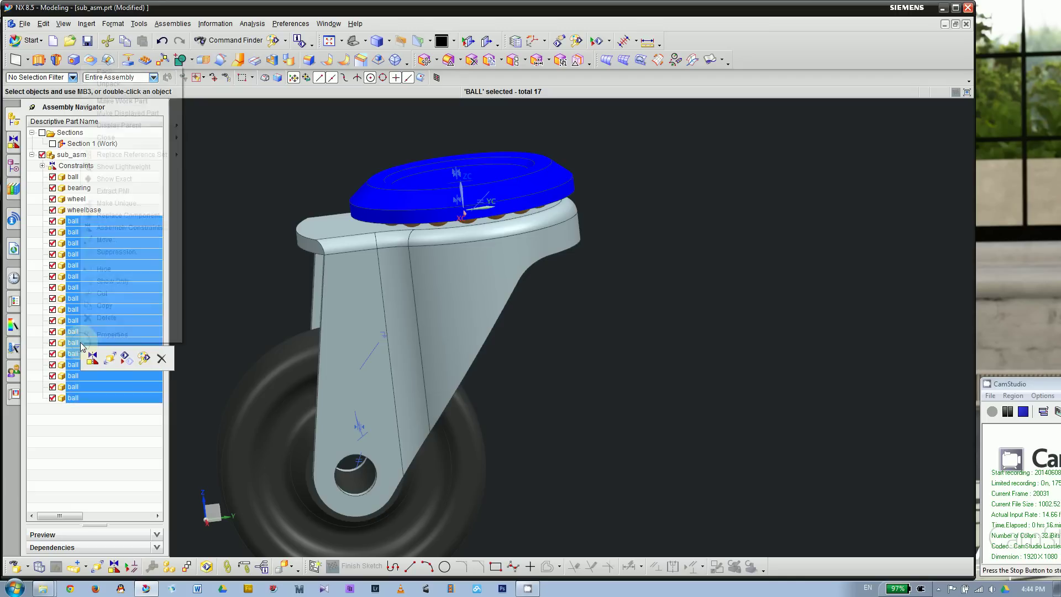
left_click(142, 359)
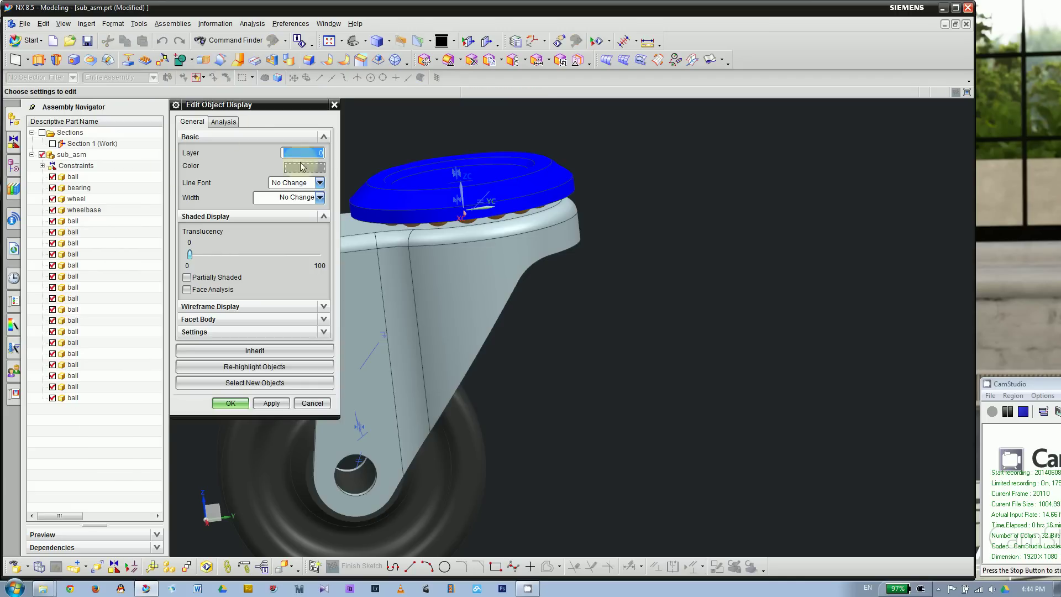
left_click(305, 168)
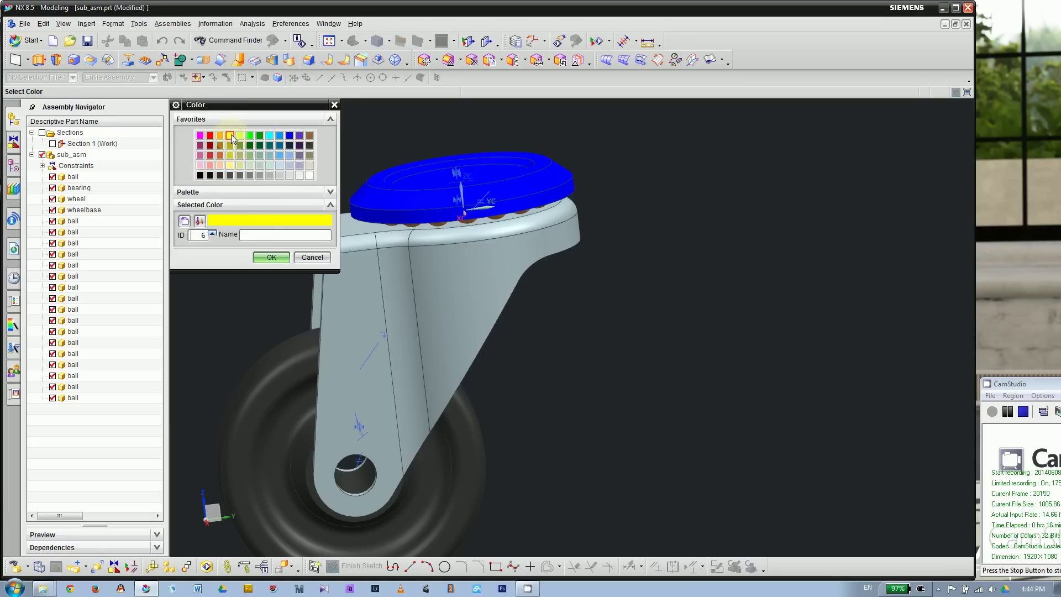
left_click(273, 258)
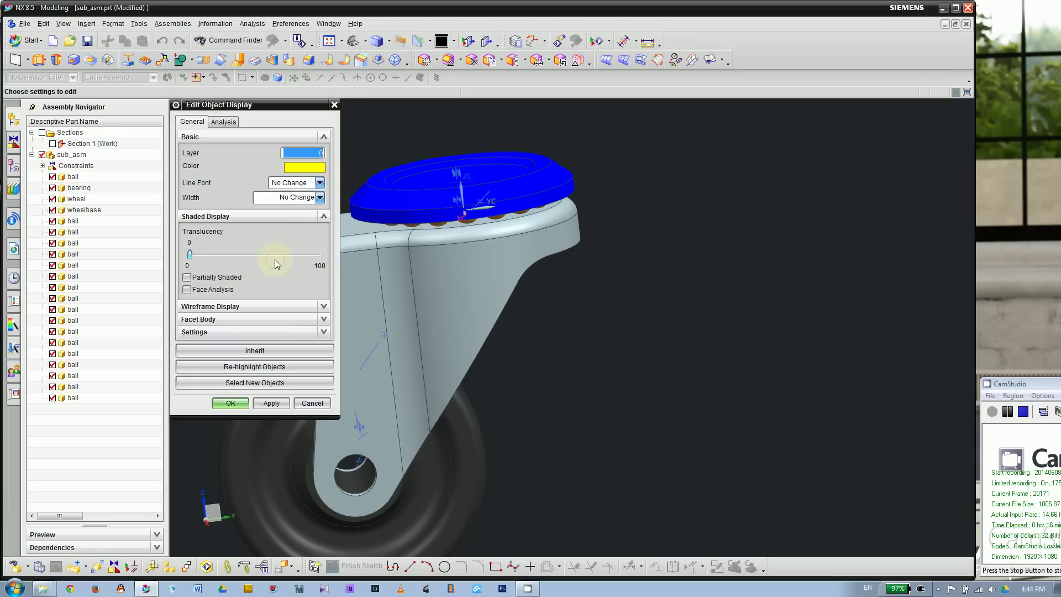
left_click(233, 404)
Change the wheelbase's display color to red.
middle_click_drag(265, 277, 512, 289)
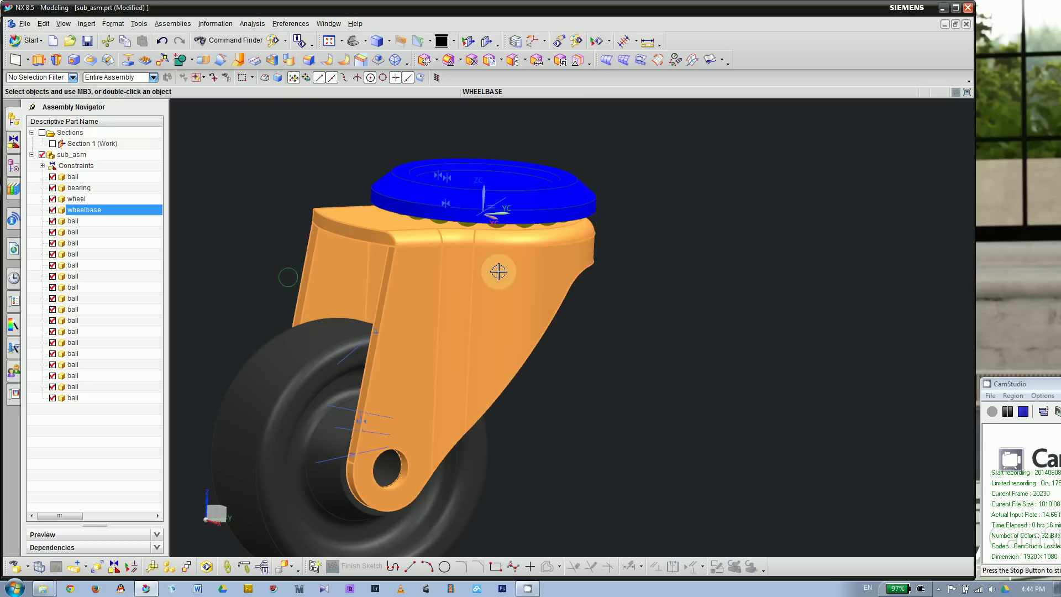
left_click(498, 271)
key("ctrl+j")
left_click(304, 167)
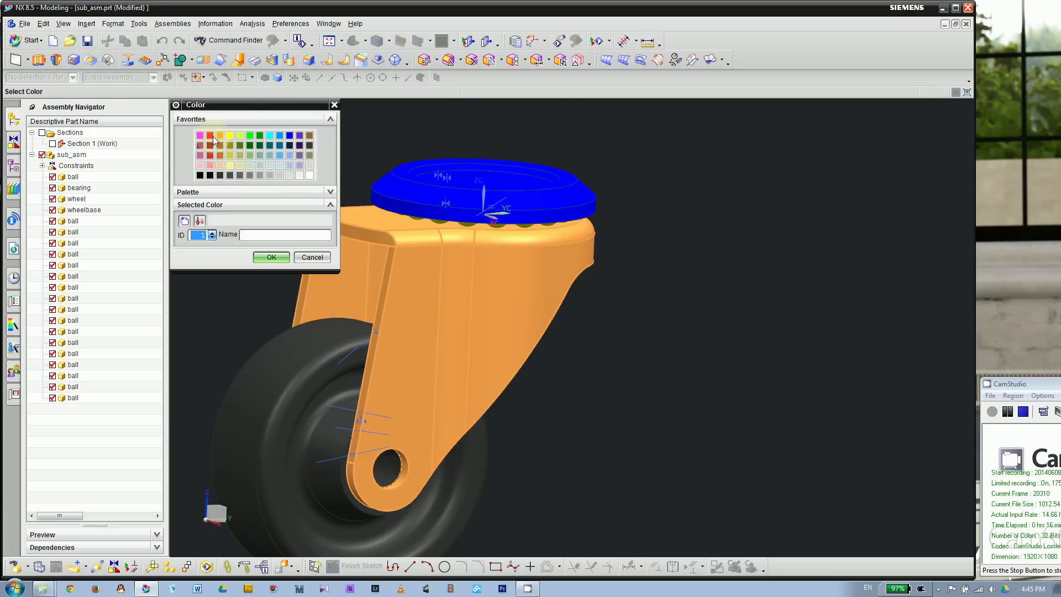
left_click(210, 136)
left_click(271, 257)
left_click(253, 393)
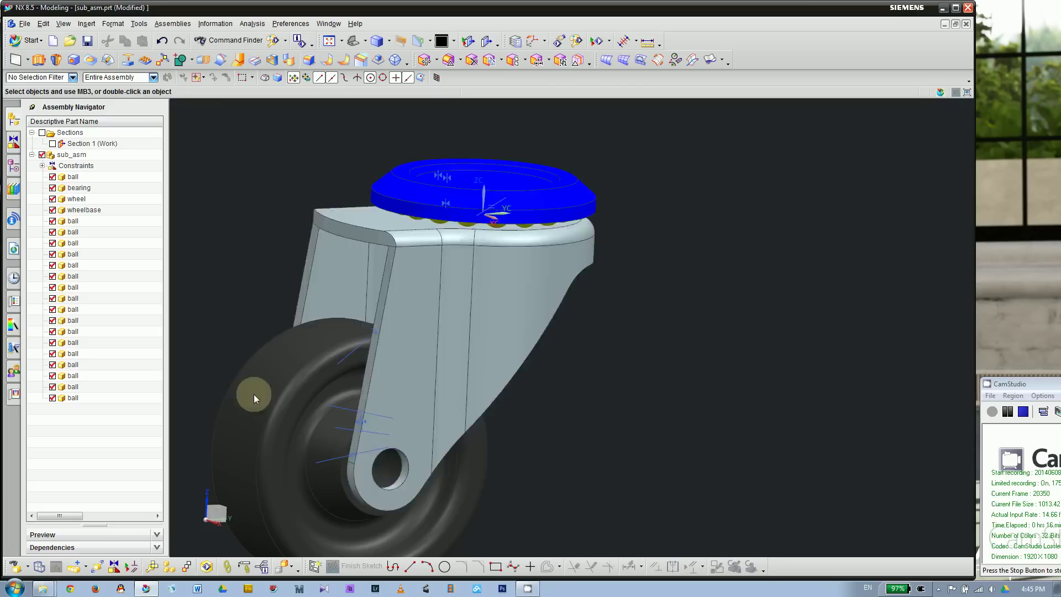
Expand the Constraints group in the assembly tree and turn off the display of constraints in the graphics window.
middle_click_drag(639, 328, 742, 297)
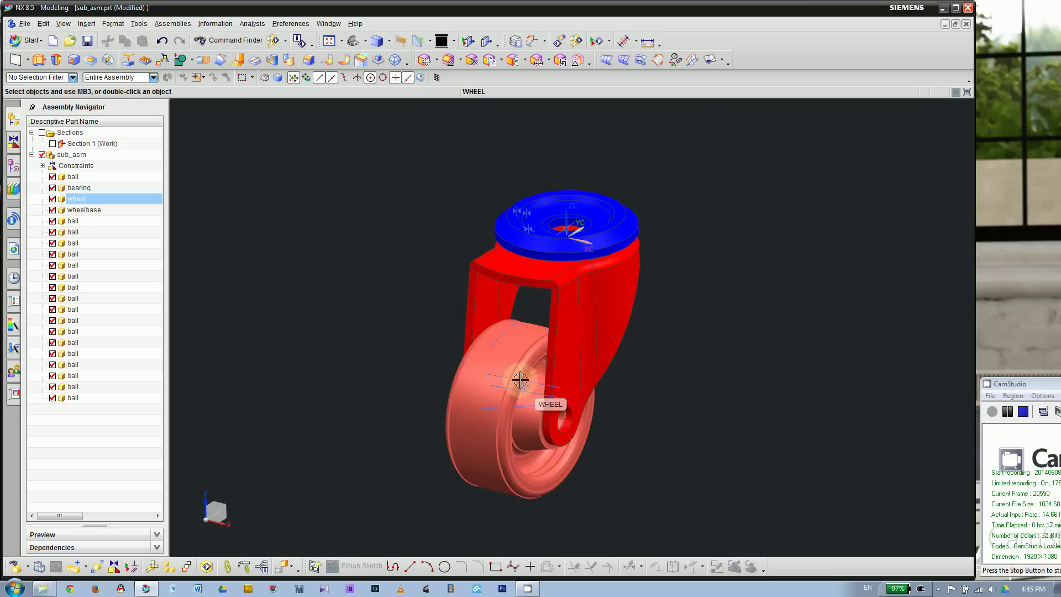
scroll(493, 351, "up", 2)
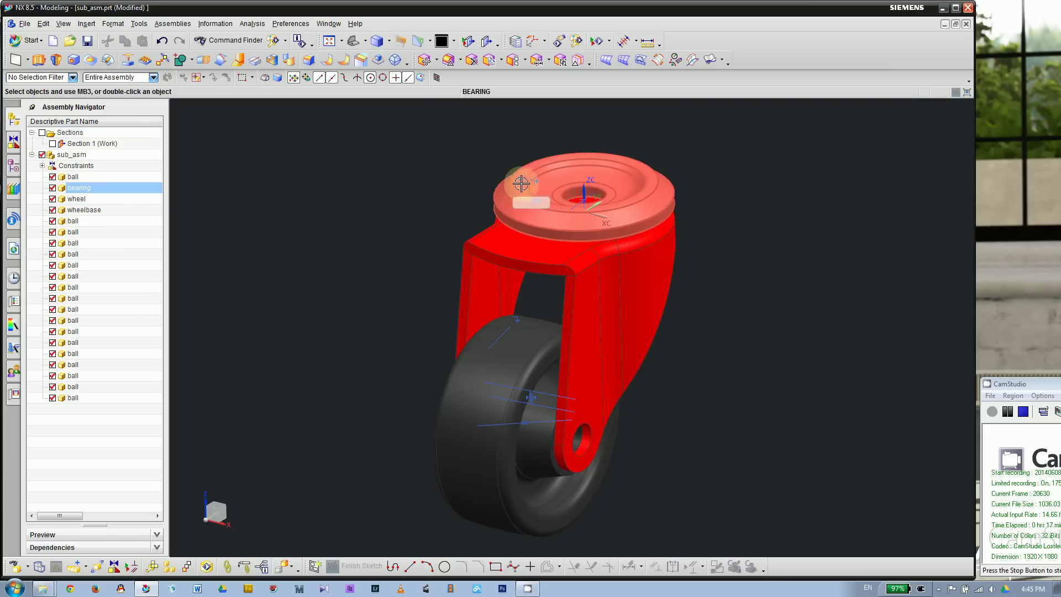
scroll(531, 307, "down", 3)
mouse_move(670, 335)
middle_mouse_down()
mouse_move(724, 293)
mouse_move(674, 339)
middle_mouse_up()
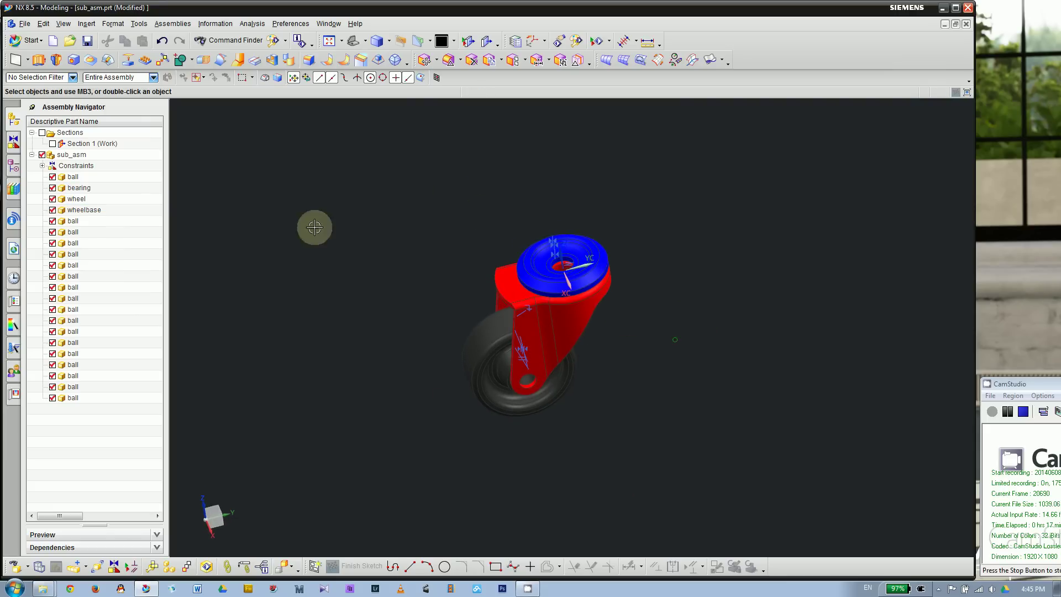
left_click(42, 166)
right_click(78, 172)
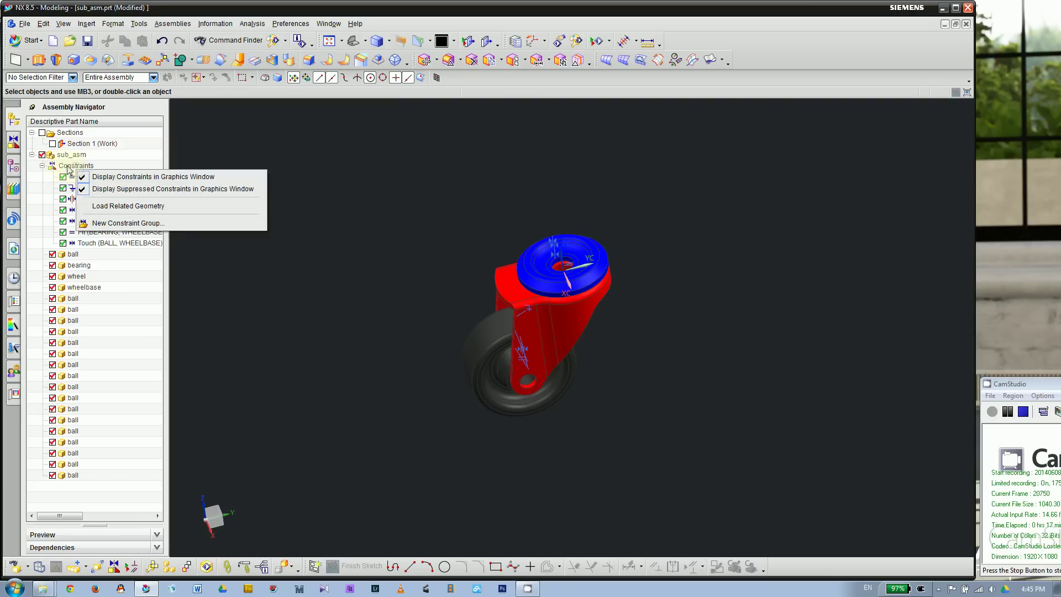
left_click(72, 167)
right_click(87, 167)
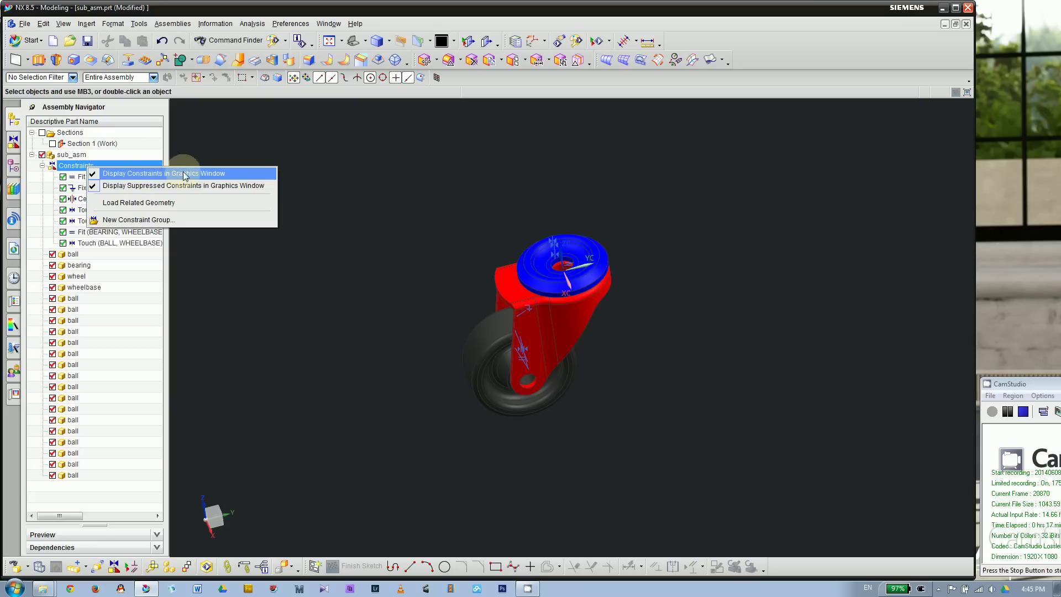
left_click(214, 175)
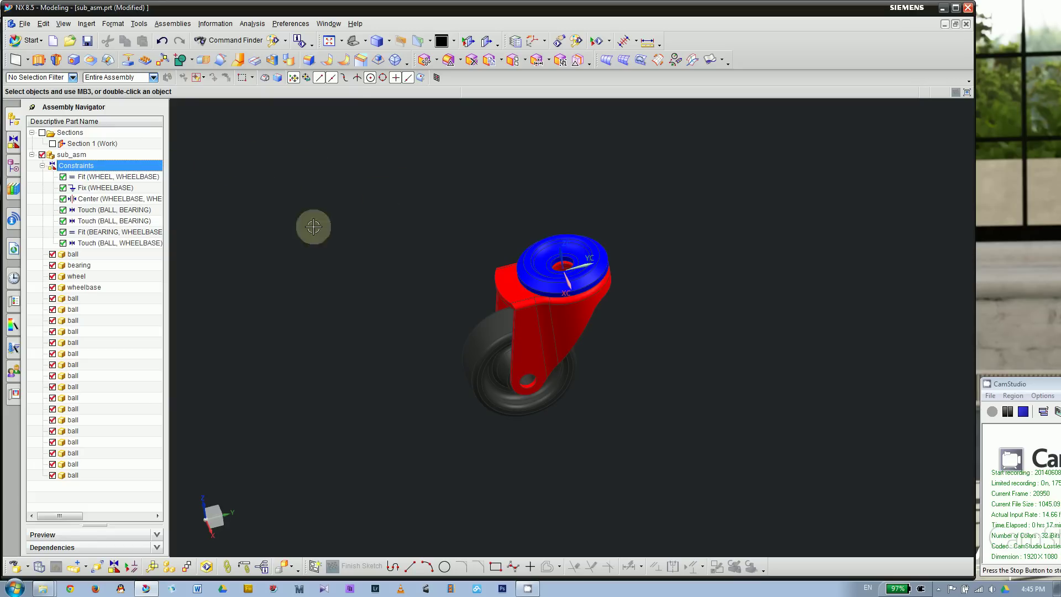
Turn on True Shading for the wheel subassembly and view it from several angles.
middle_click_drag(314, 226, 418, 252)
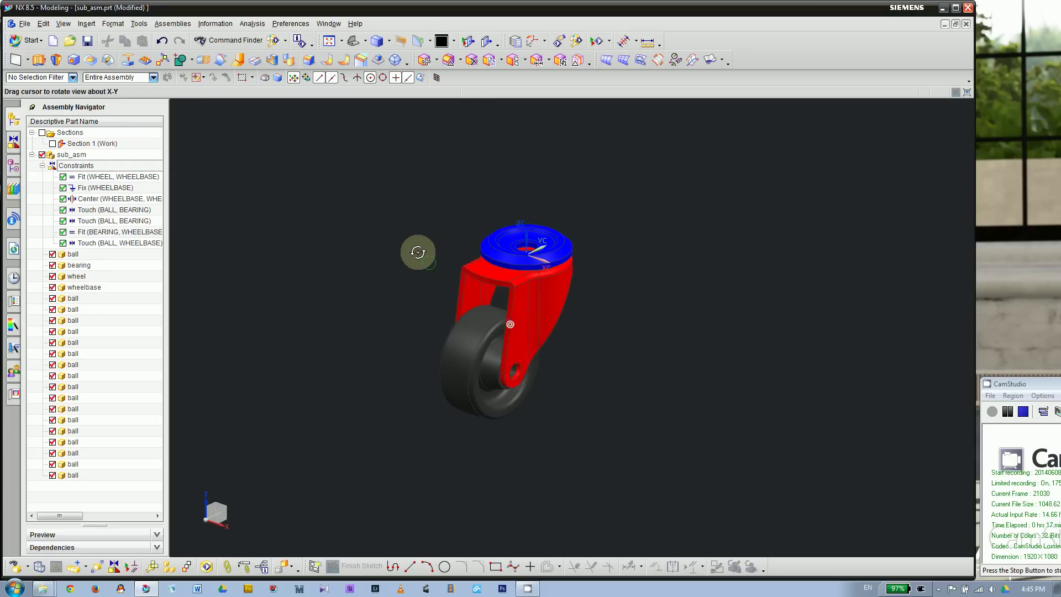
right_click(709, 272)
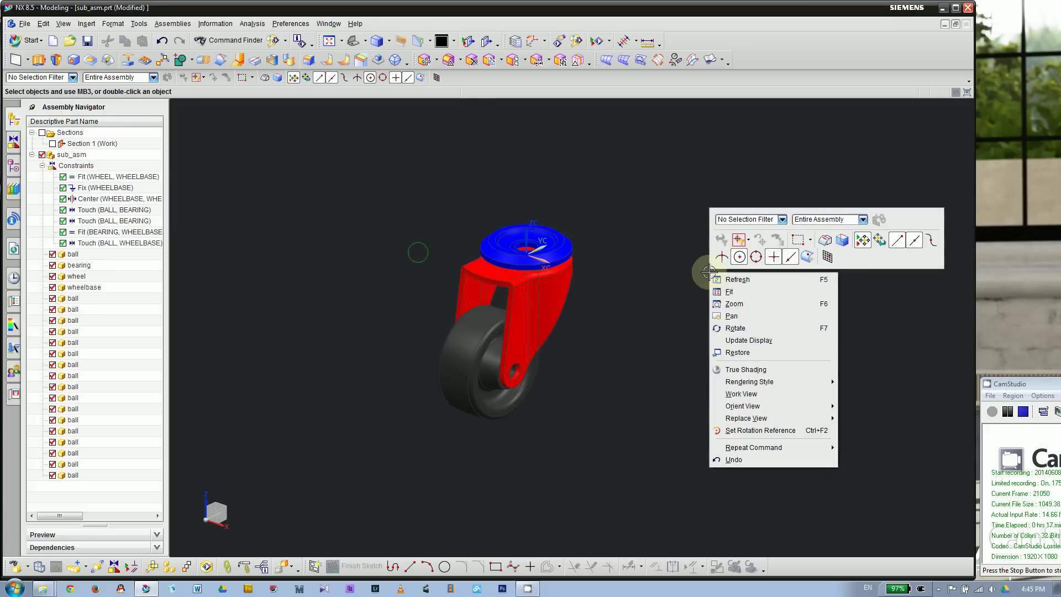
left_click(762, 370)
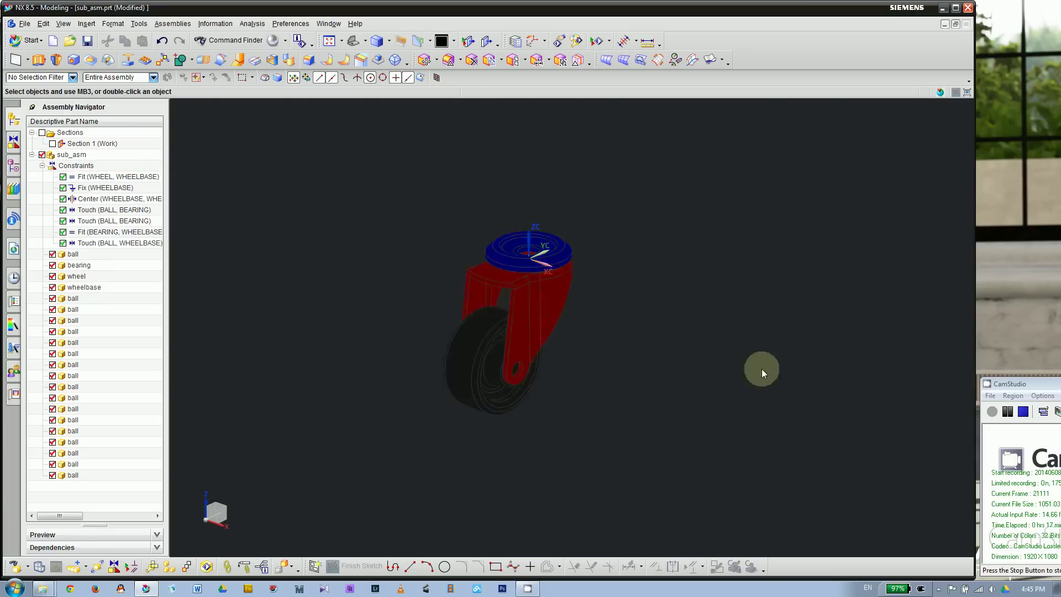
middle_click_drag(704, 355, 644, 389)
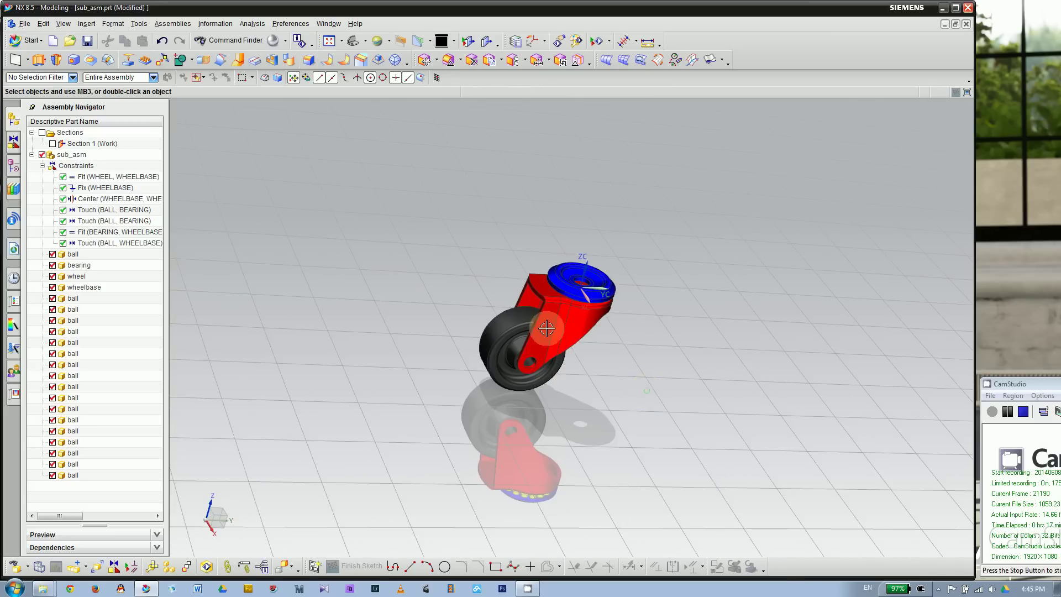
middle_click_drag(547, 328, 425, 308)
scroll(428, 298, "up", 2)
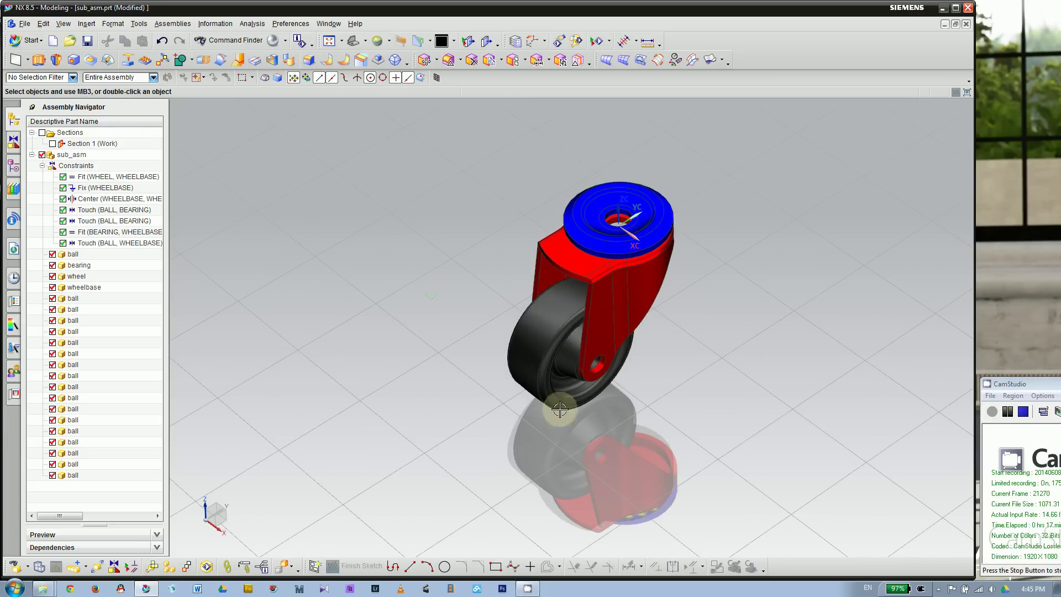